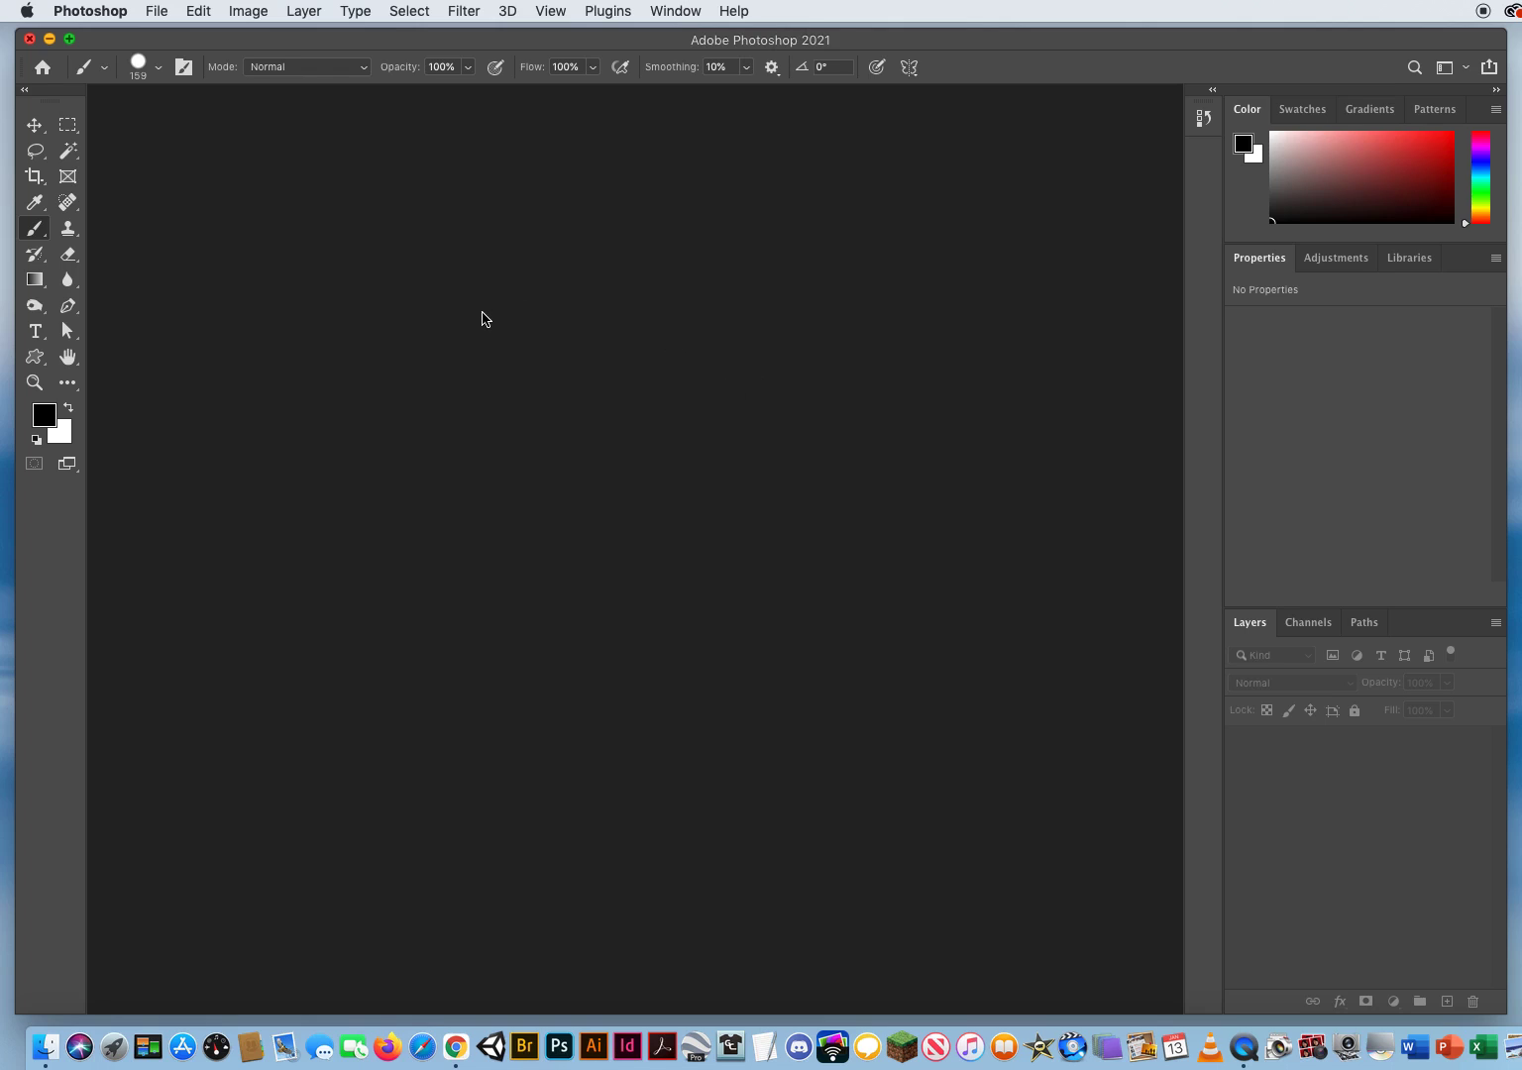
Step: Open the General preferences and reposition the dialog over the empty workspace, clear of the right-hand panels
left_click(99, 11)
mouse_move(98, 77)
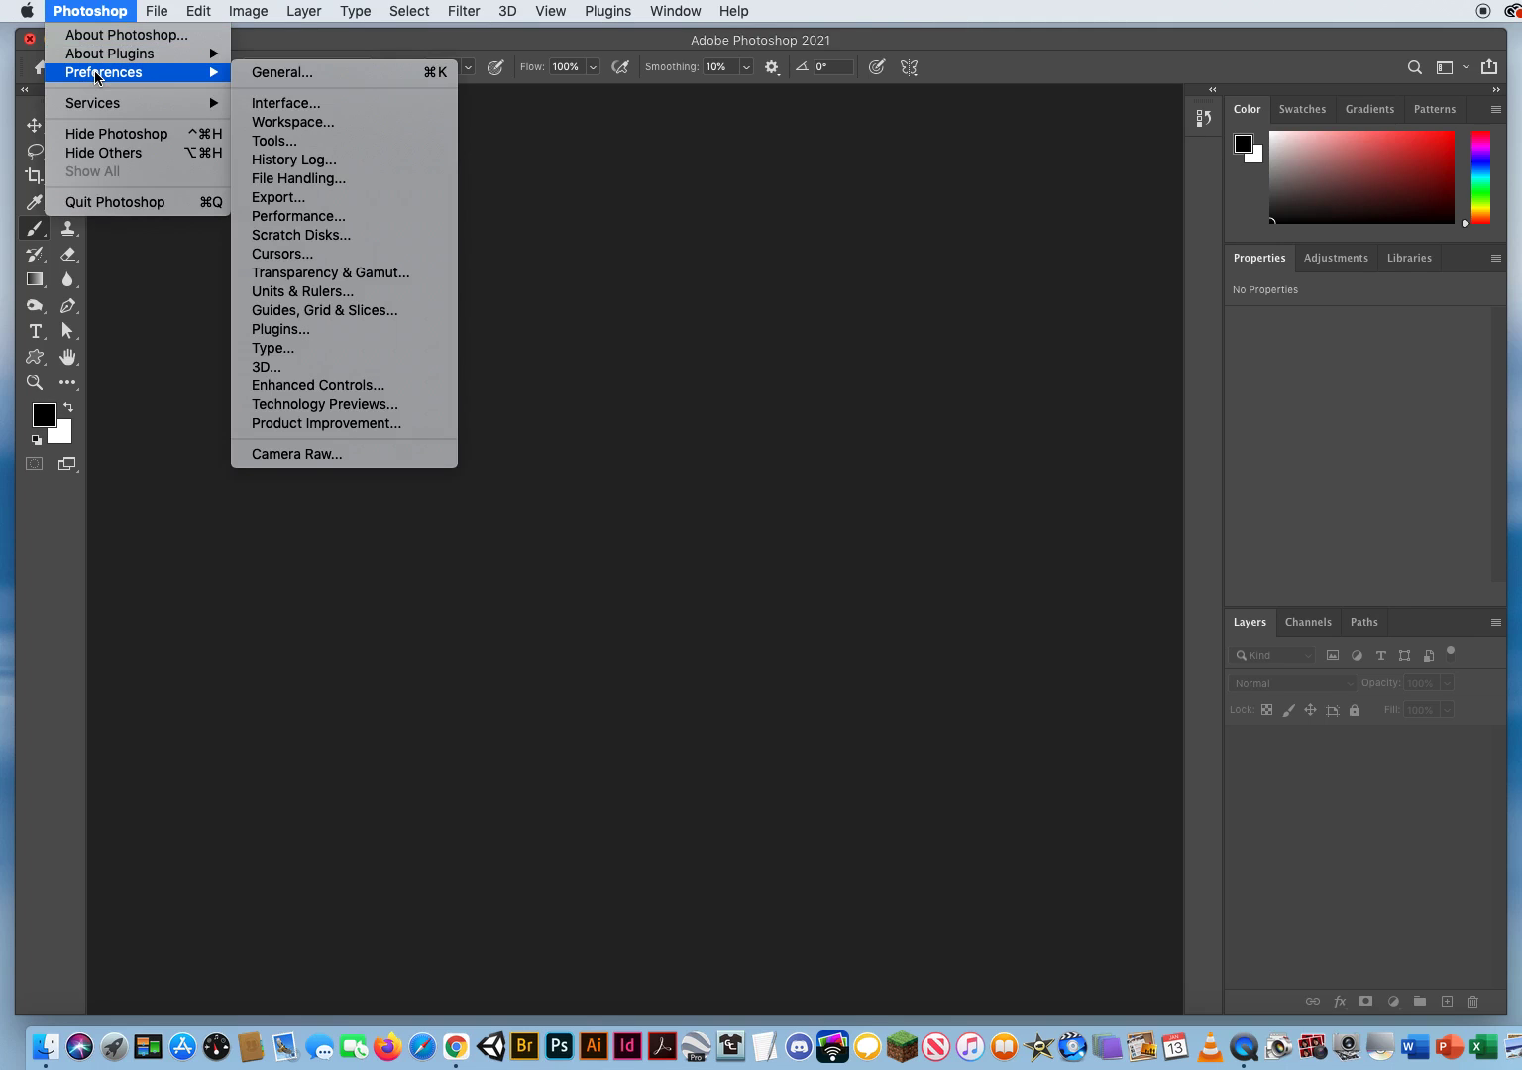
mouse_move(203, 11)
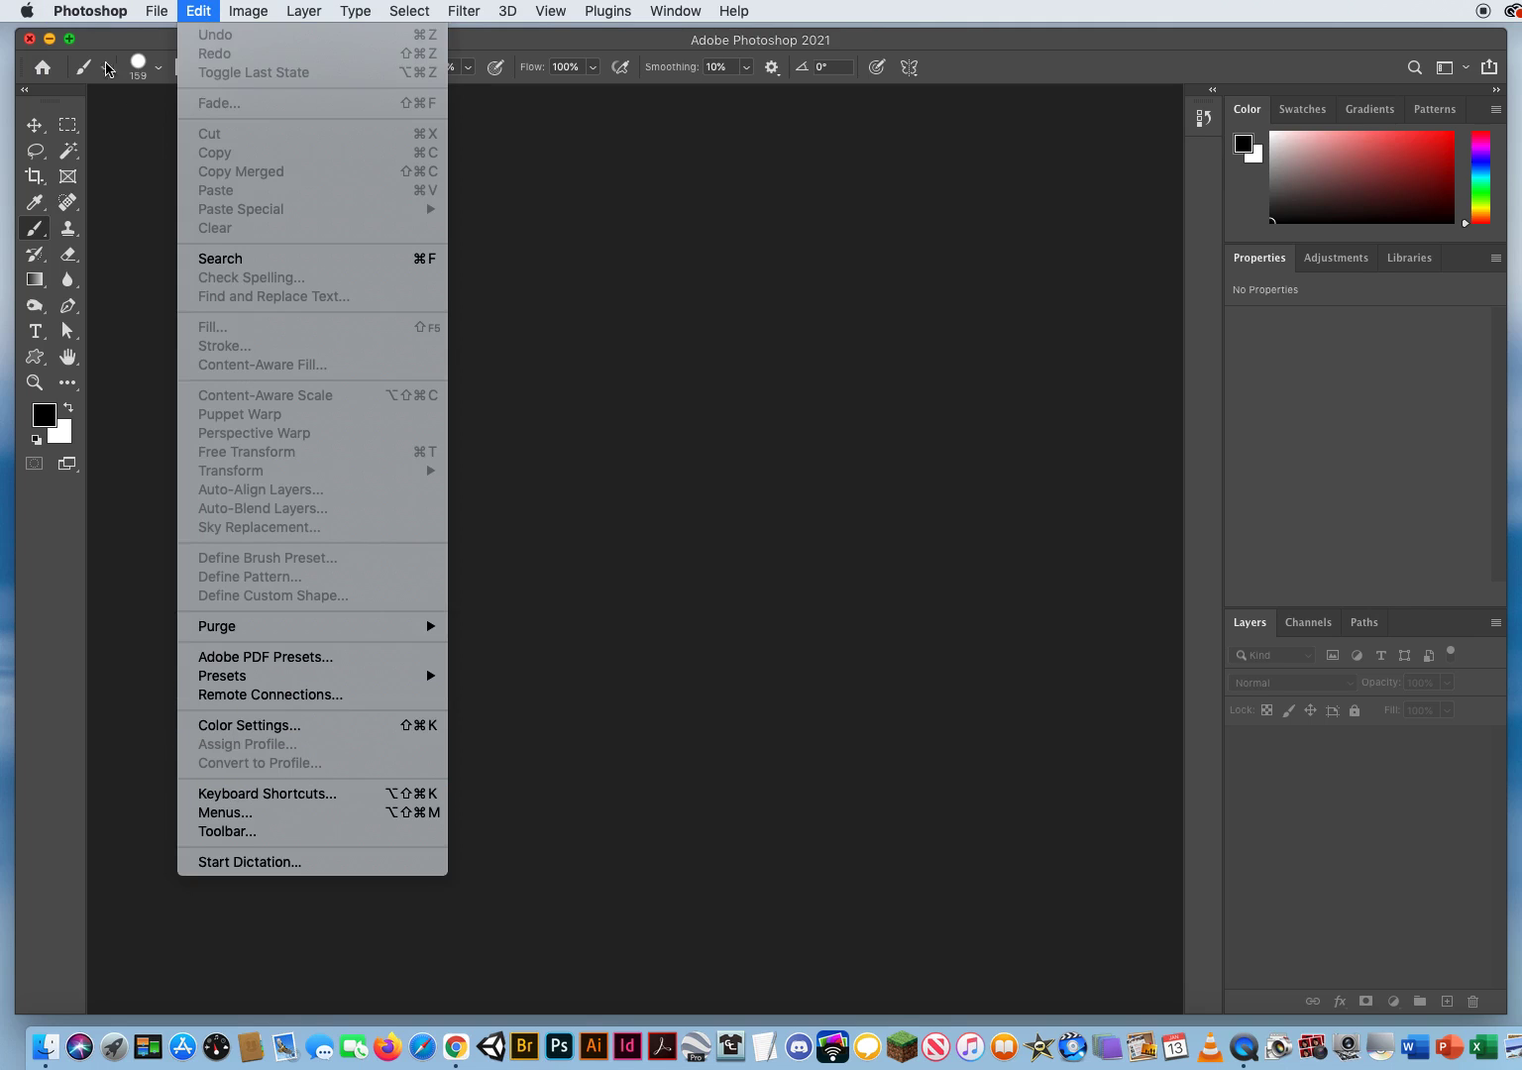
mouse_move(99, 11)
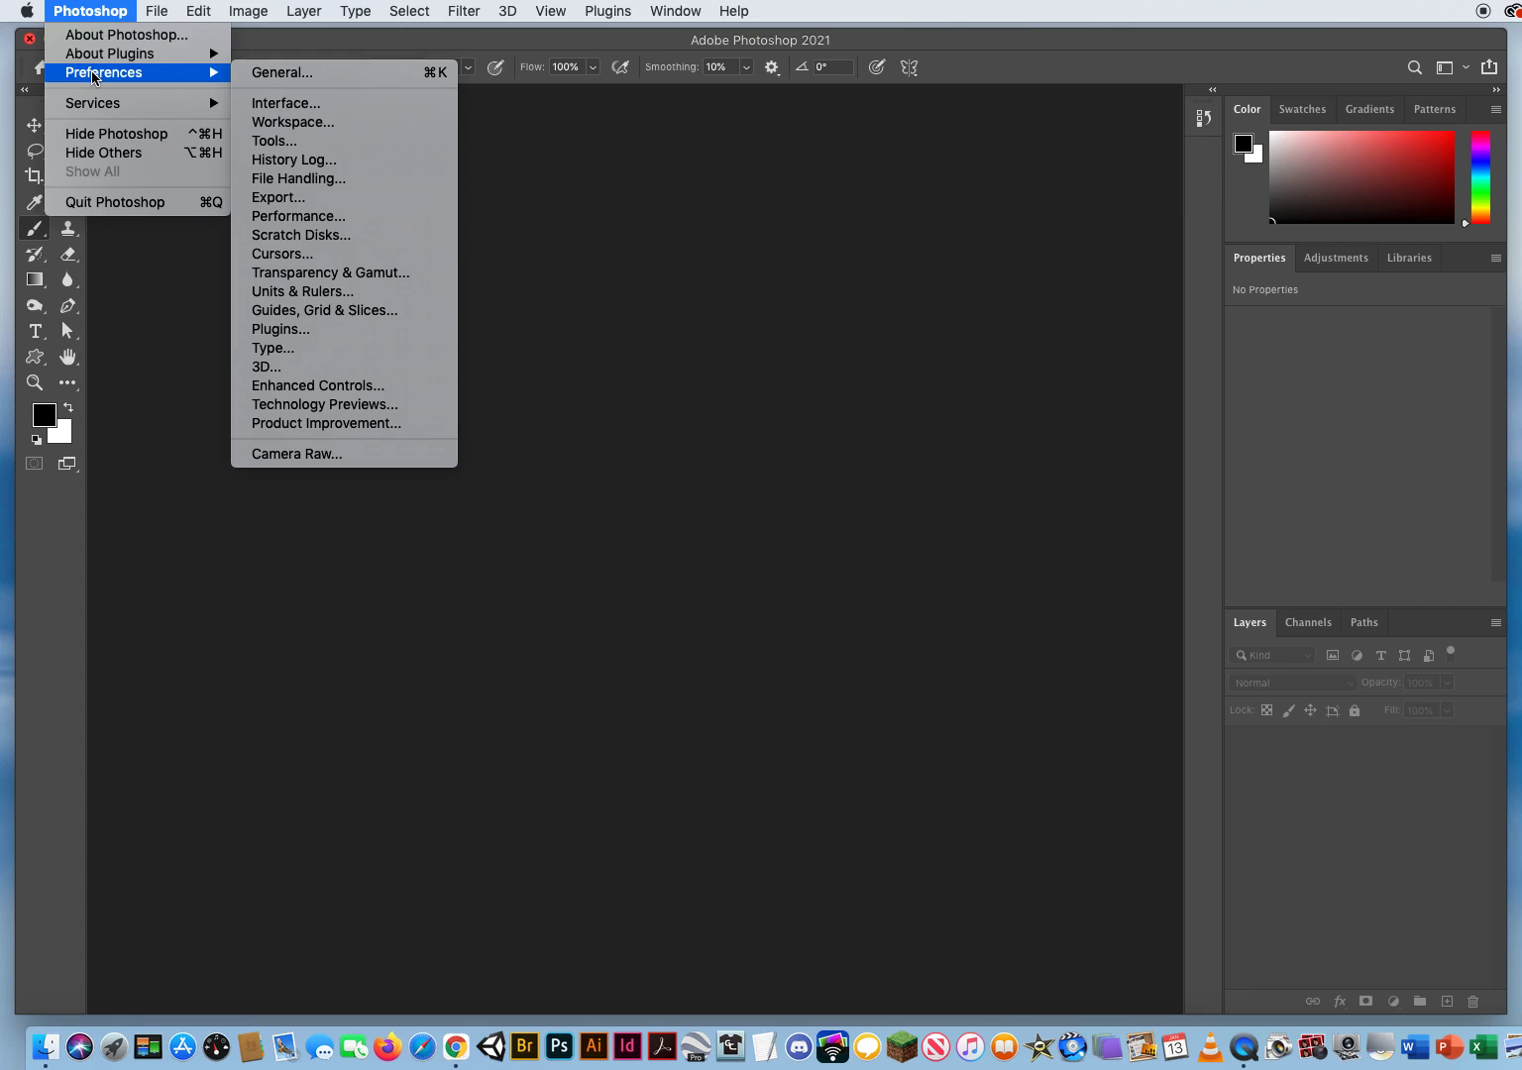
left_click(283, 73)
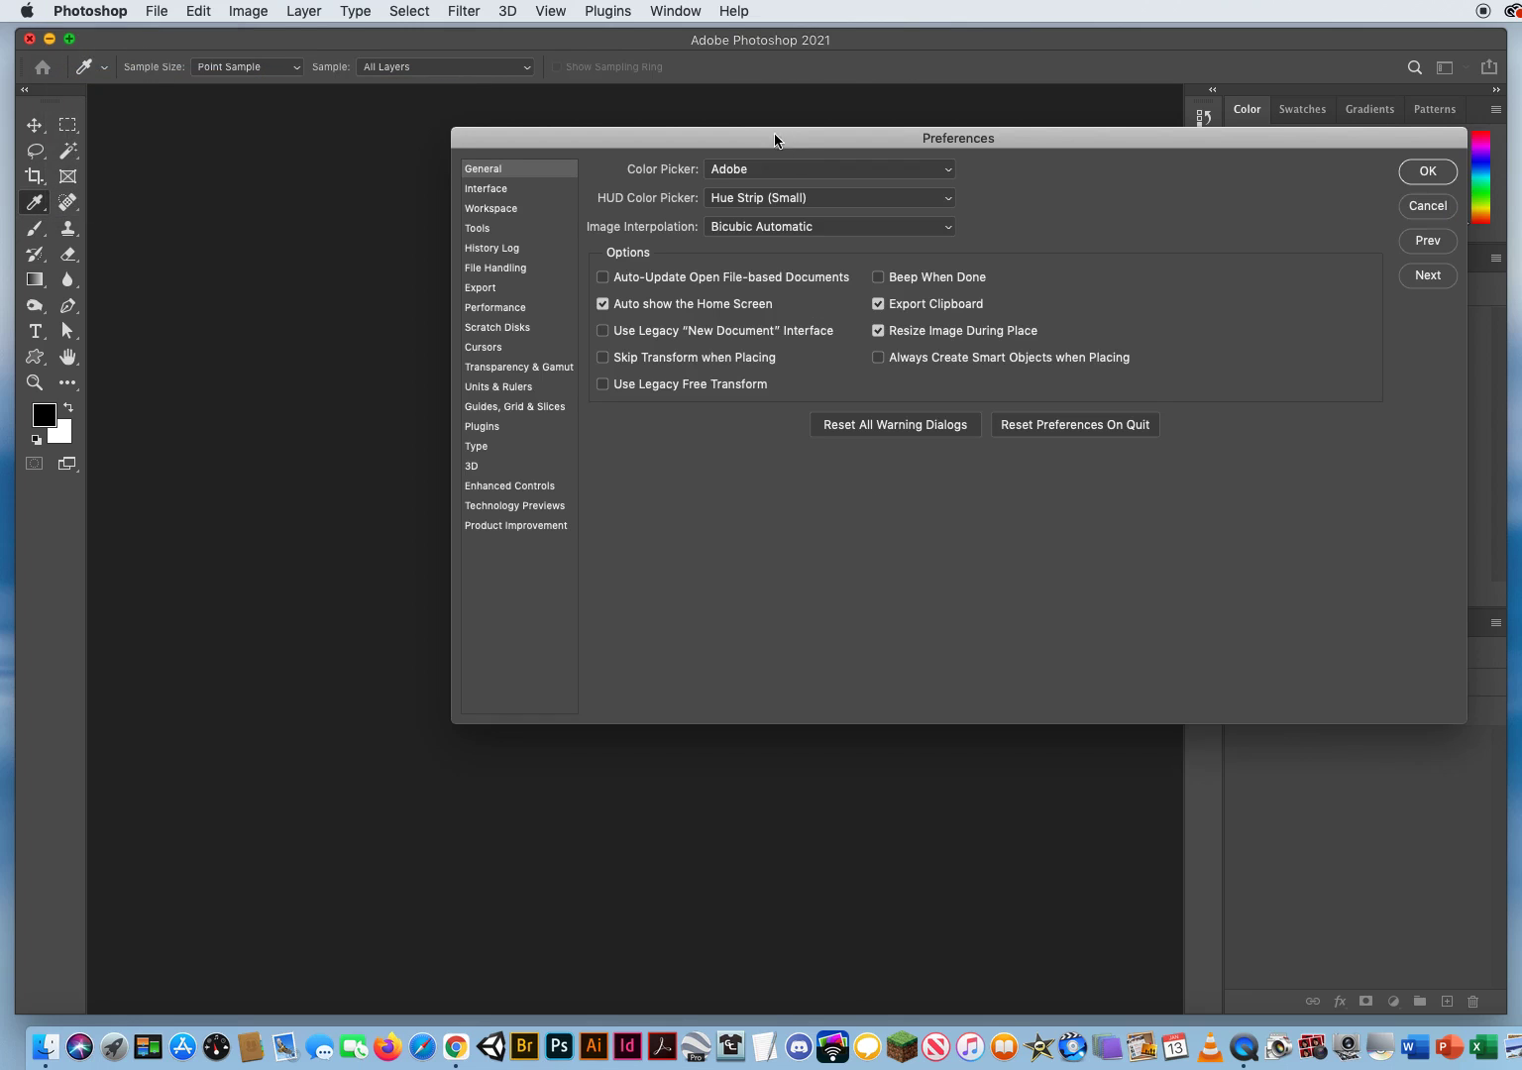
left_click_drag(775, 140, 480, 163)
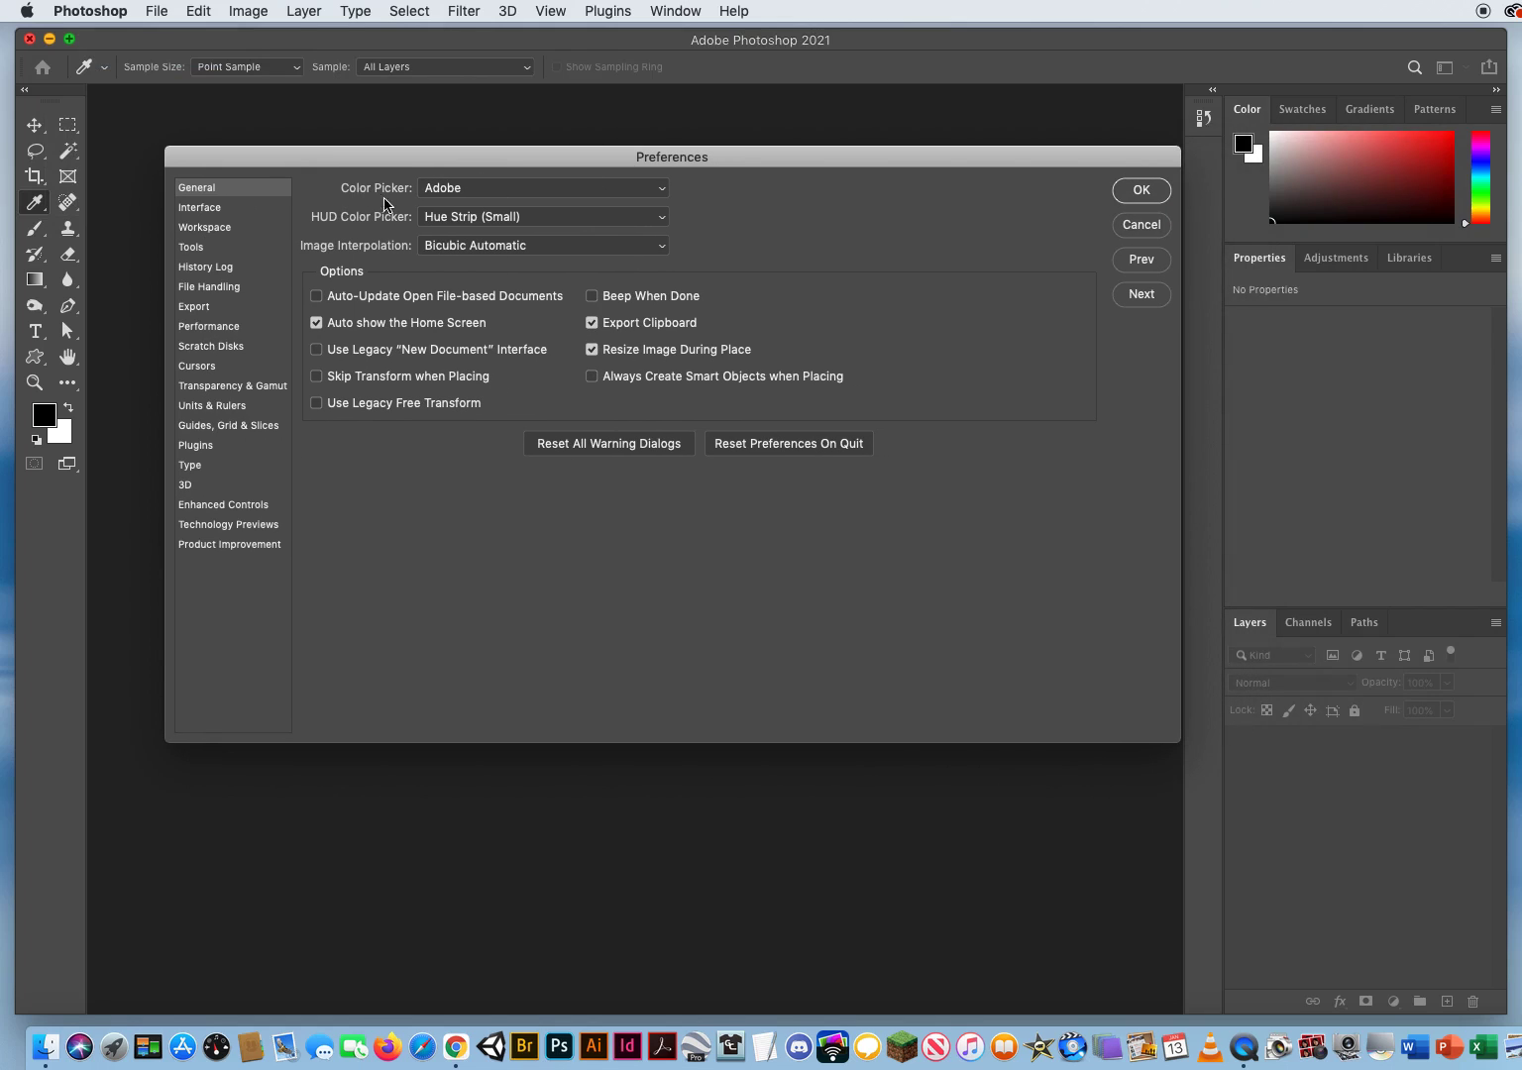
Step: Examine the Color Picker and Image Interpolation choices, keeping Adobe and Bicubic Automatic
left_click(458, 188)
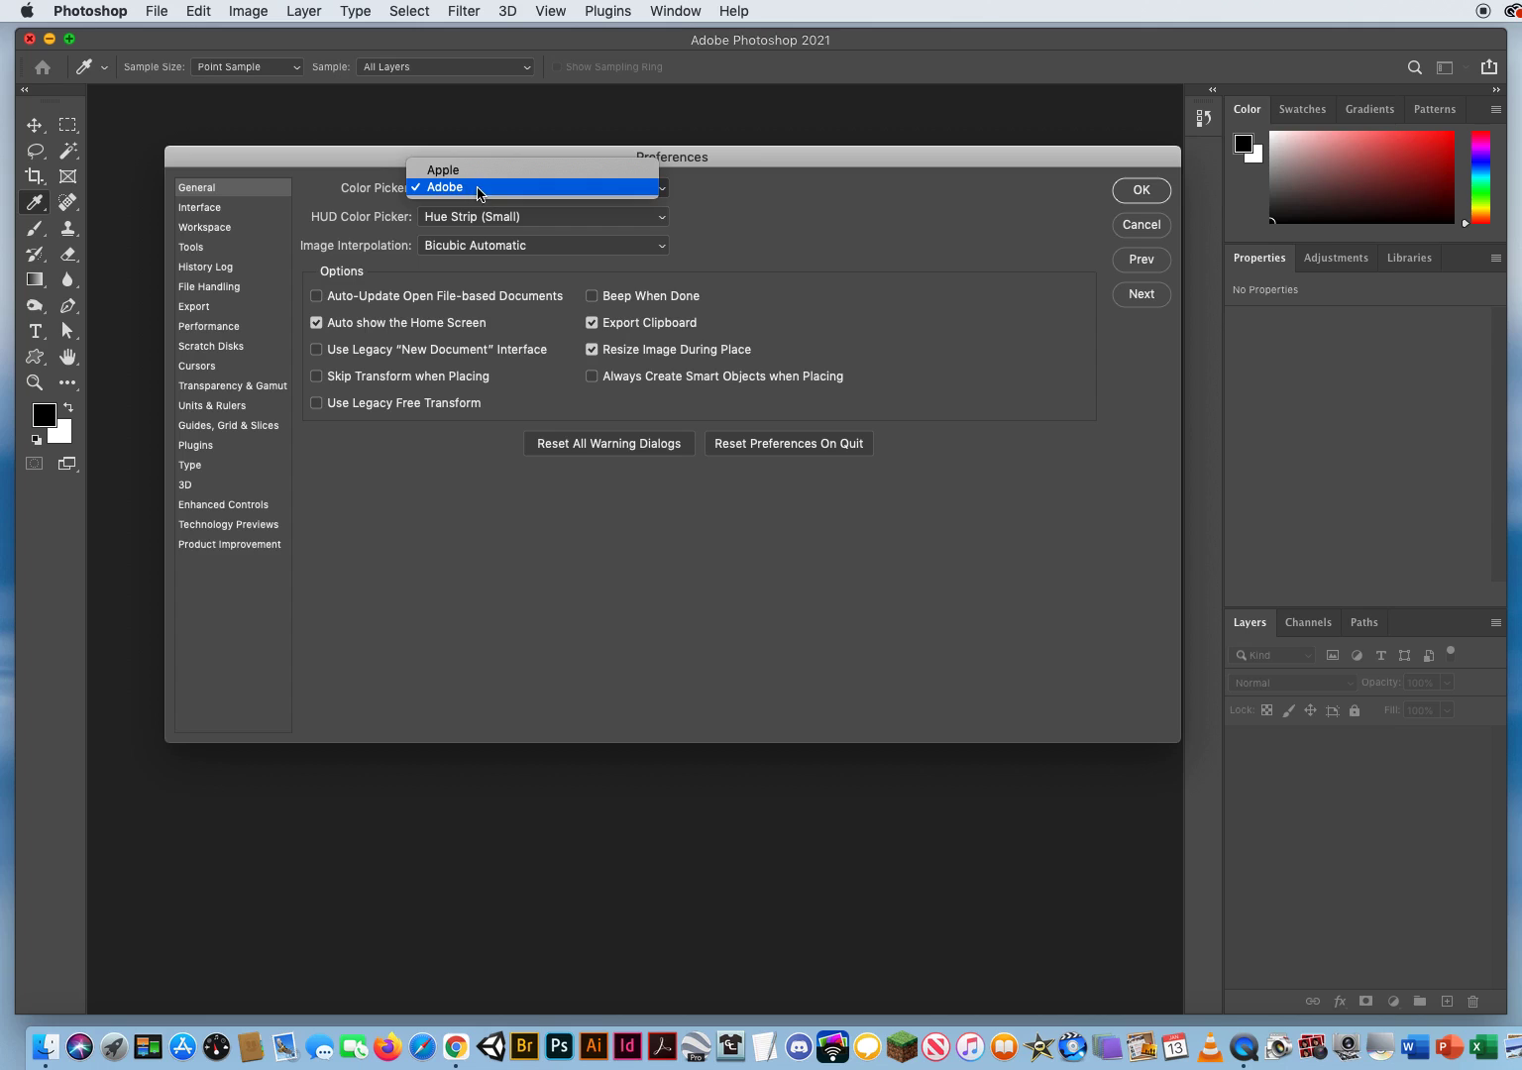
left_click(477, 189)
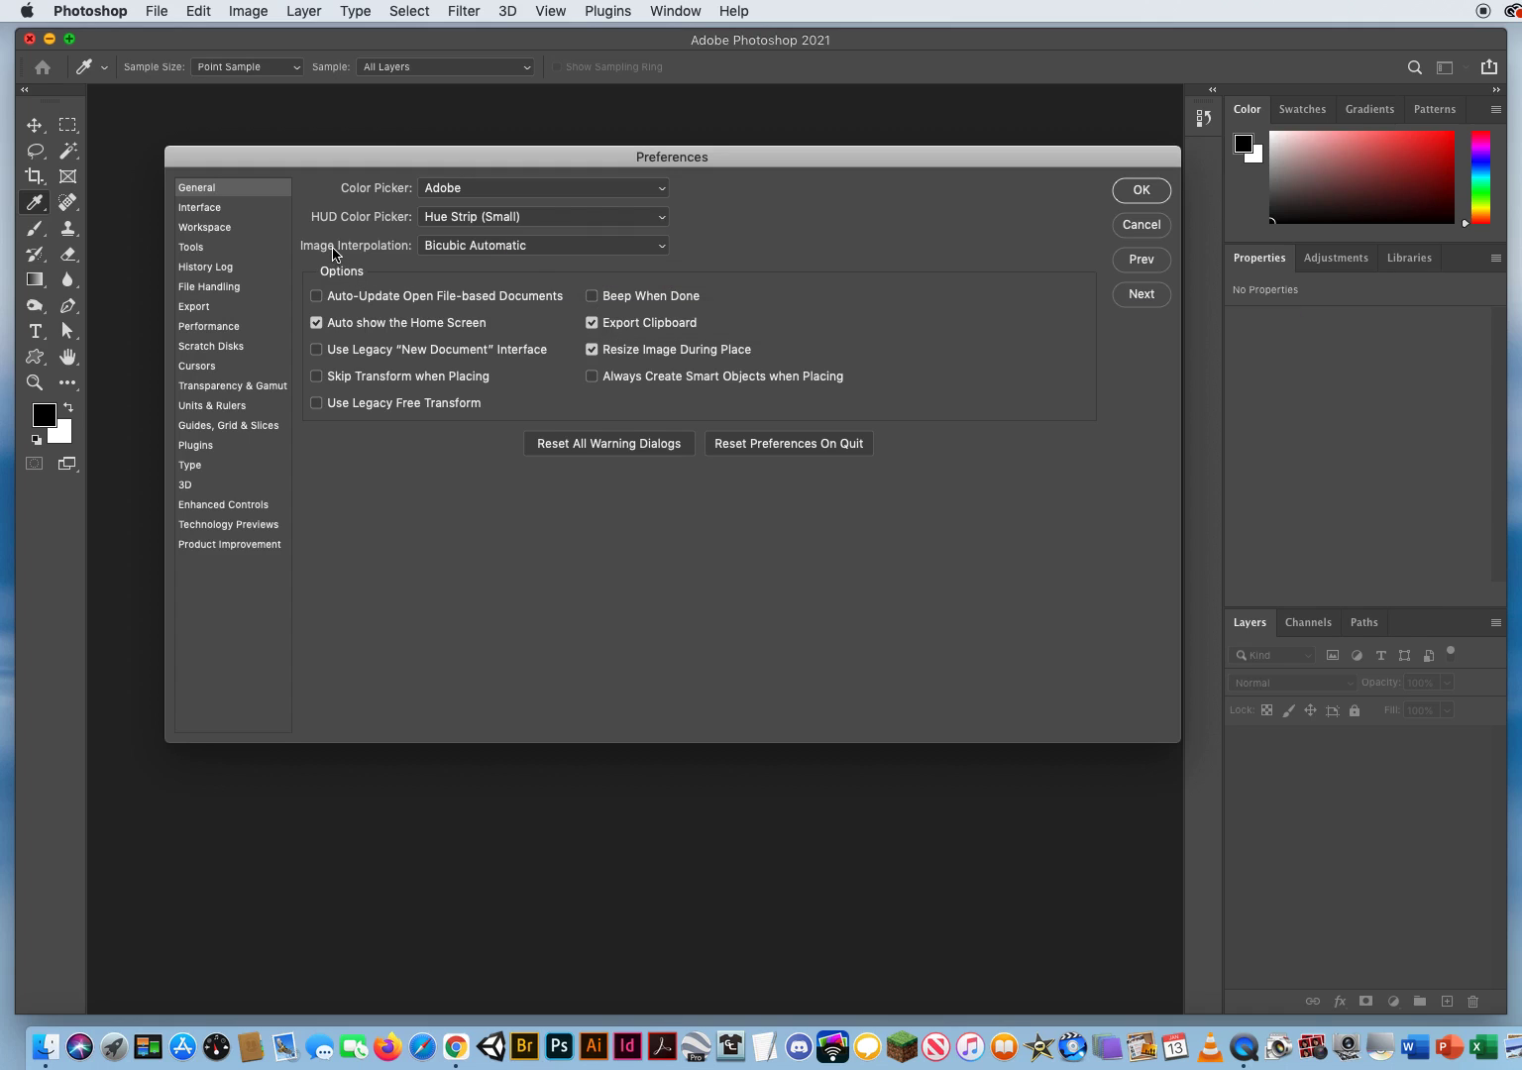
left_click(490, 247)
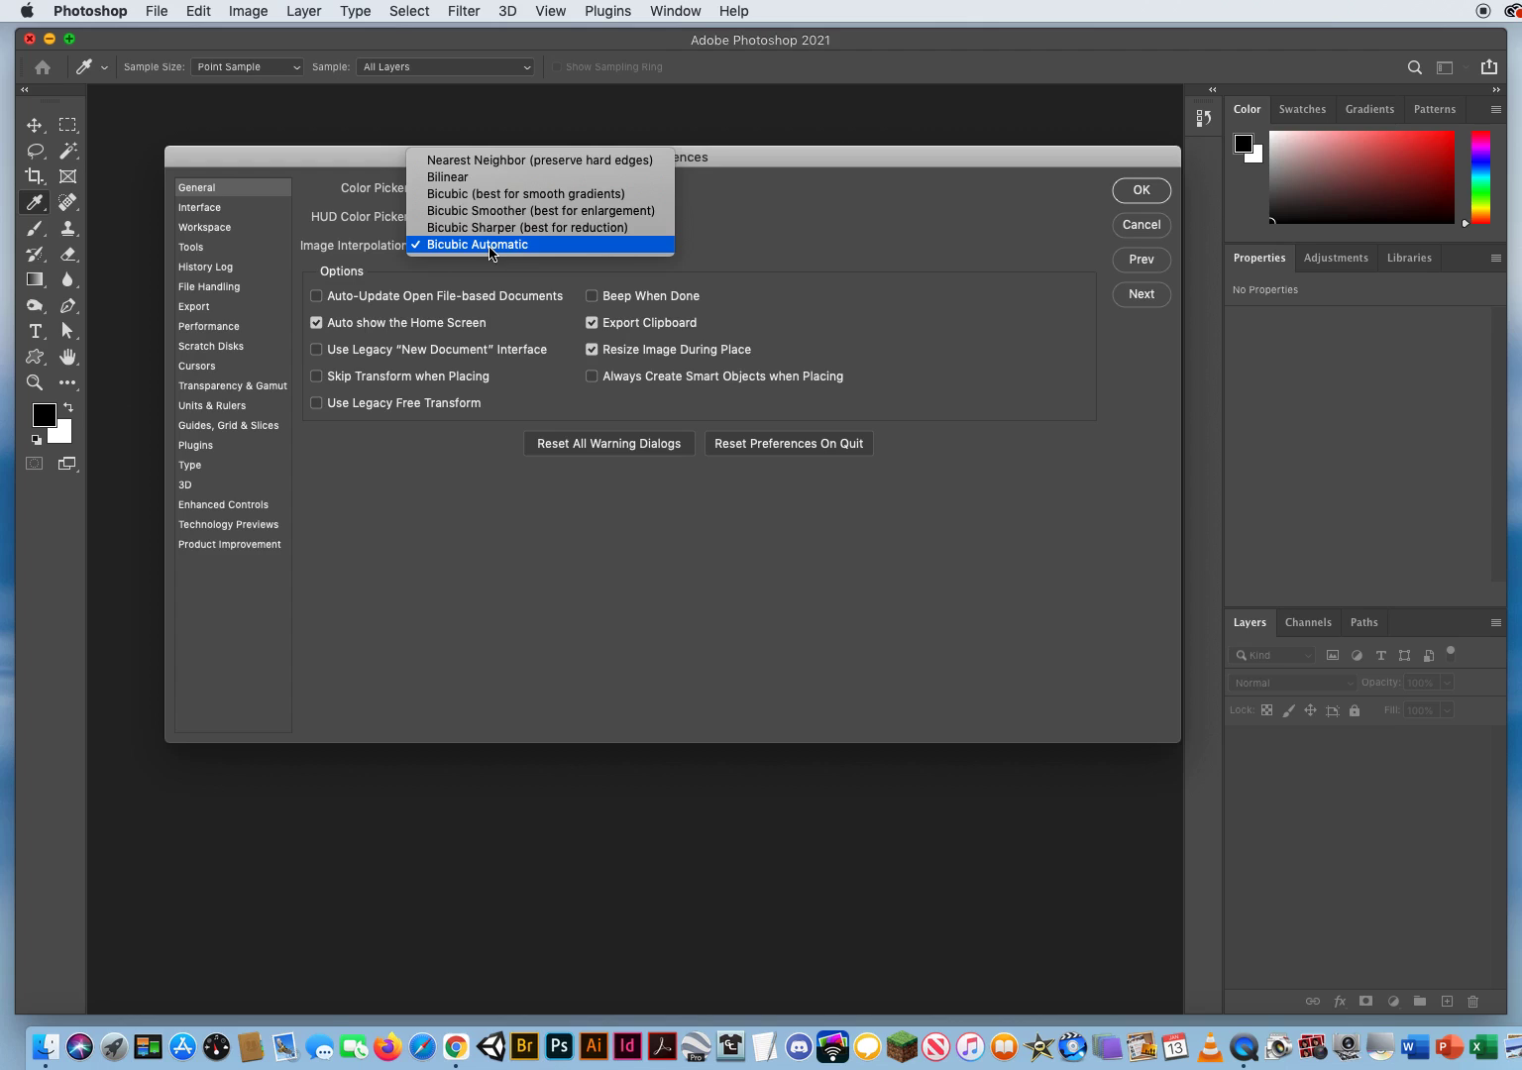
left_click(798, 264)
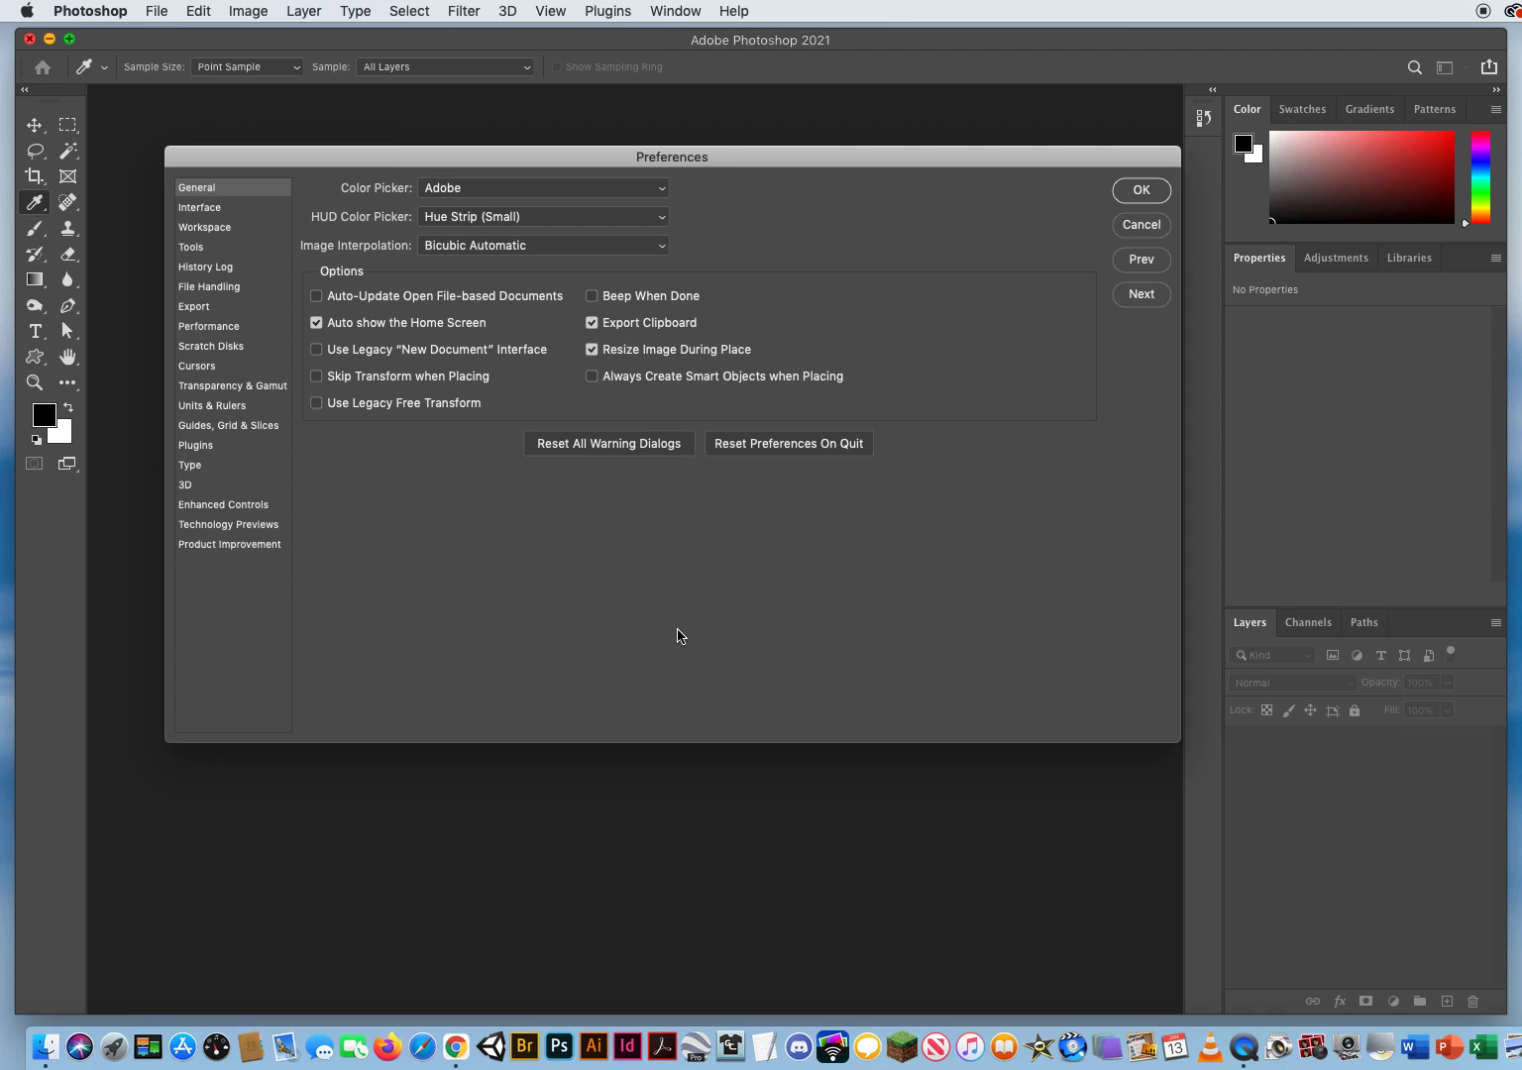
Step: In the Interface preferences, try Dark Gray as the Standard Screen Mode color and return it to Medium Gray
left_click(1142, 295)
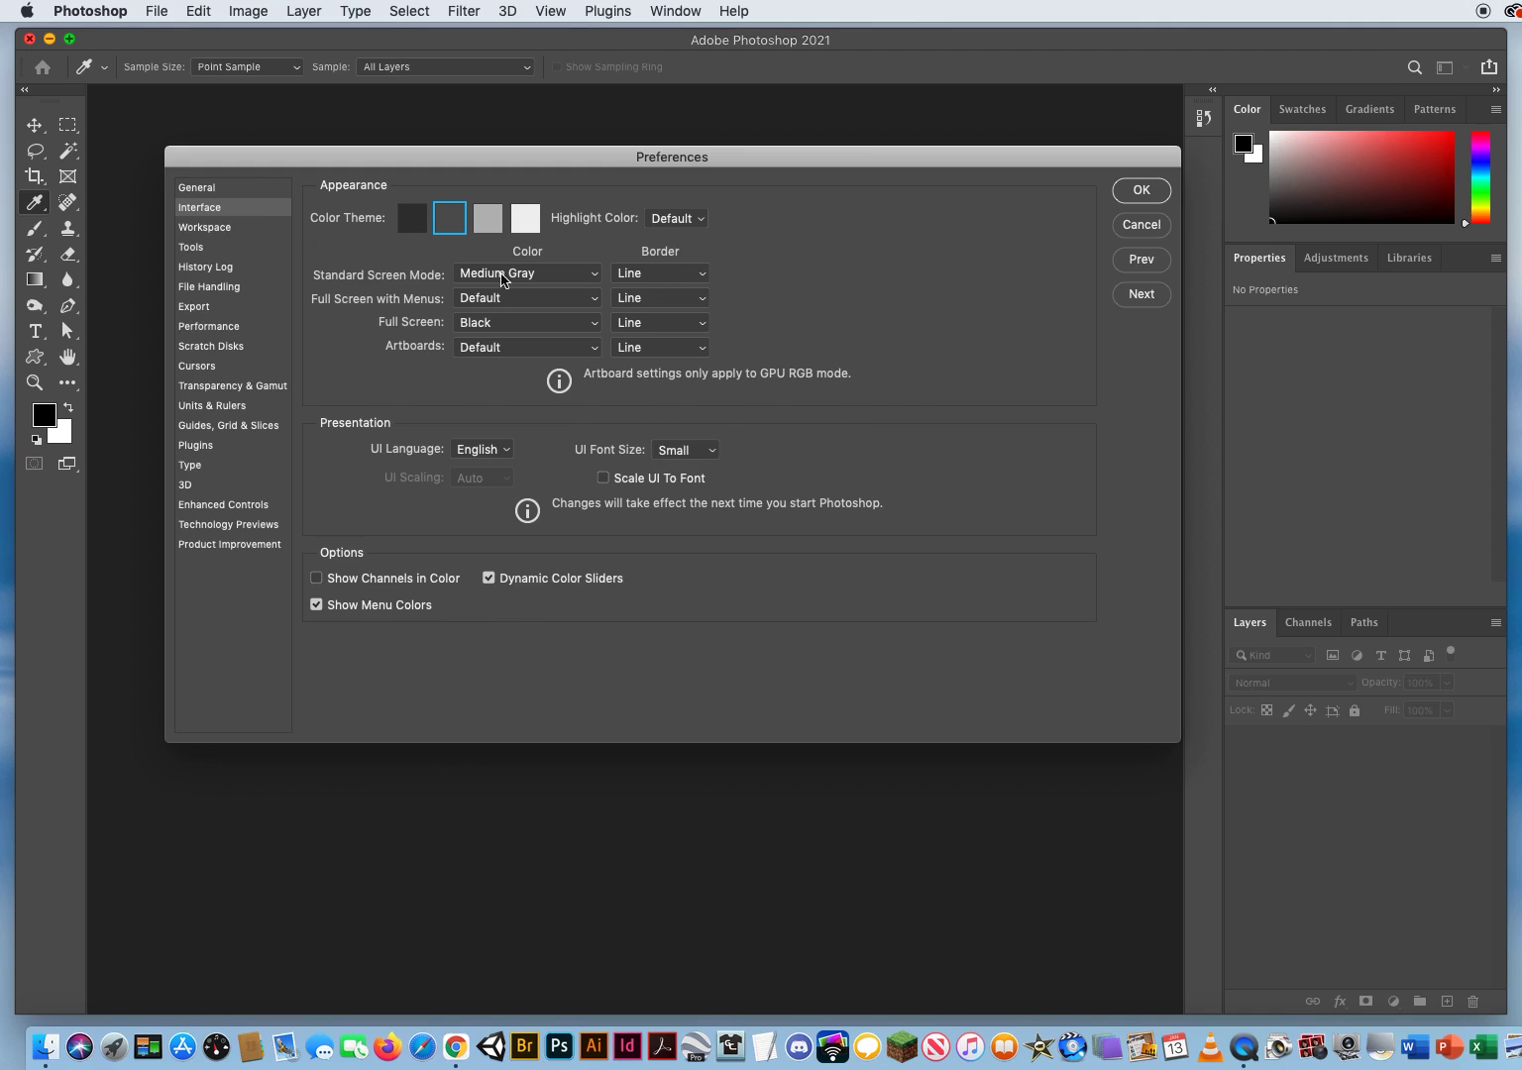
left_click(507, 273)
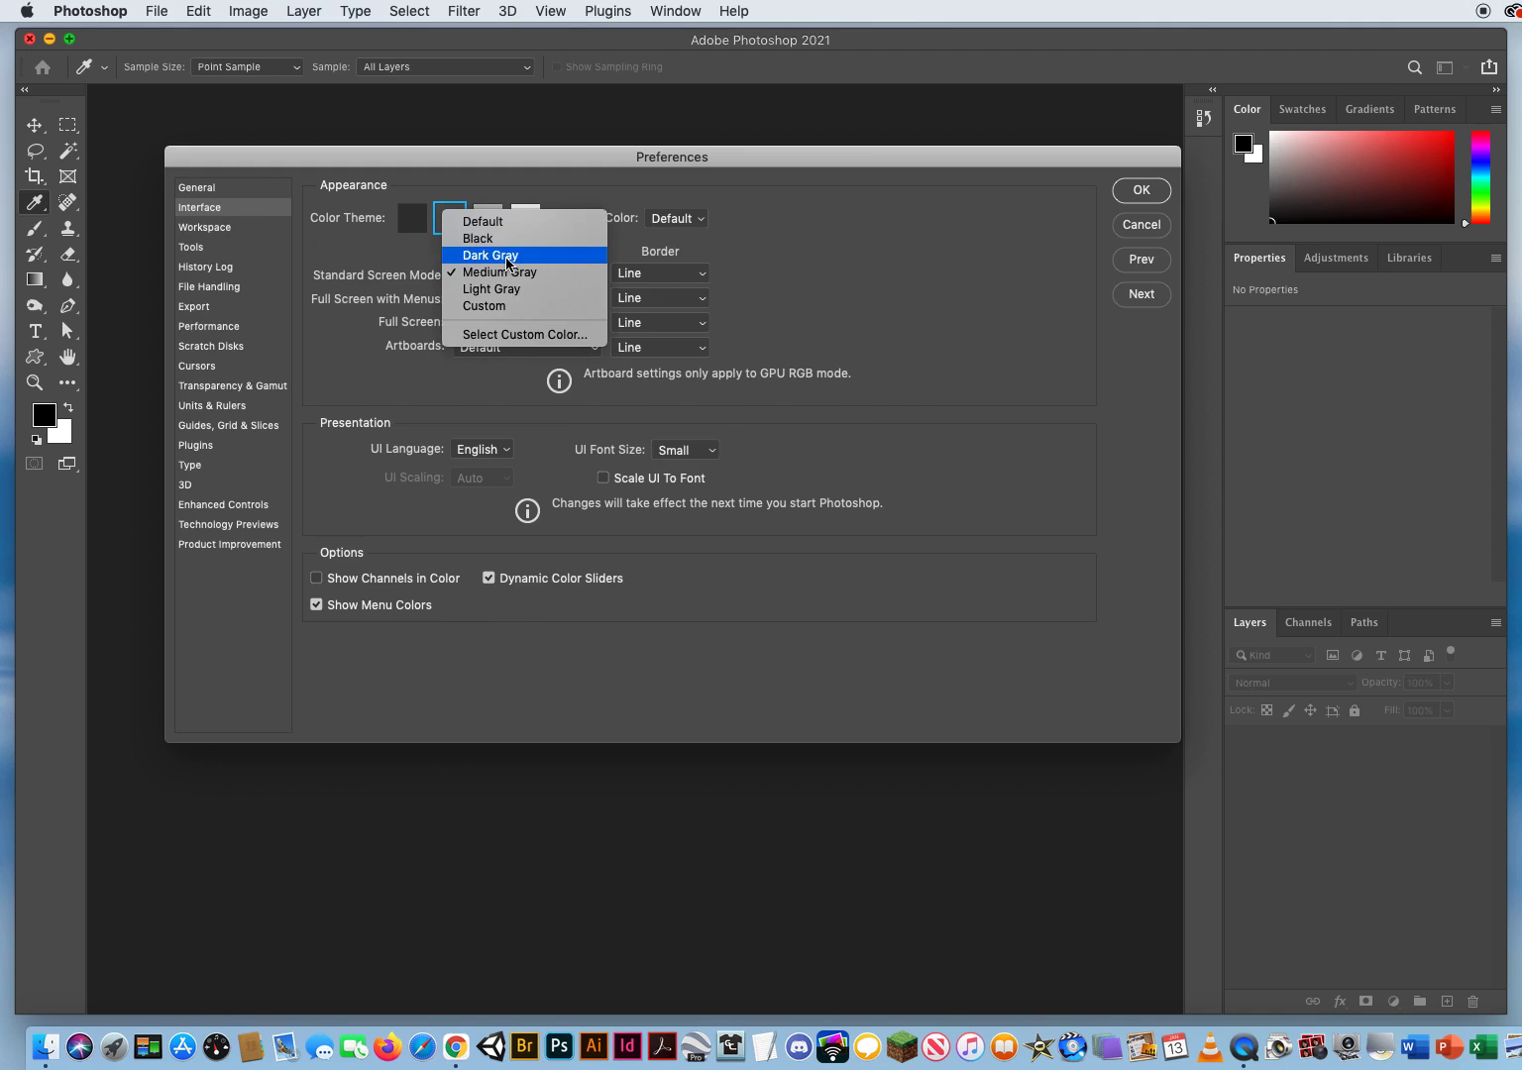
left_click(509, 257)
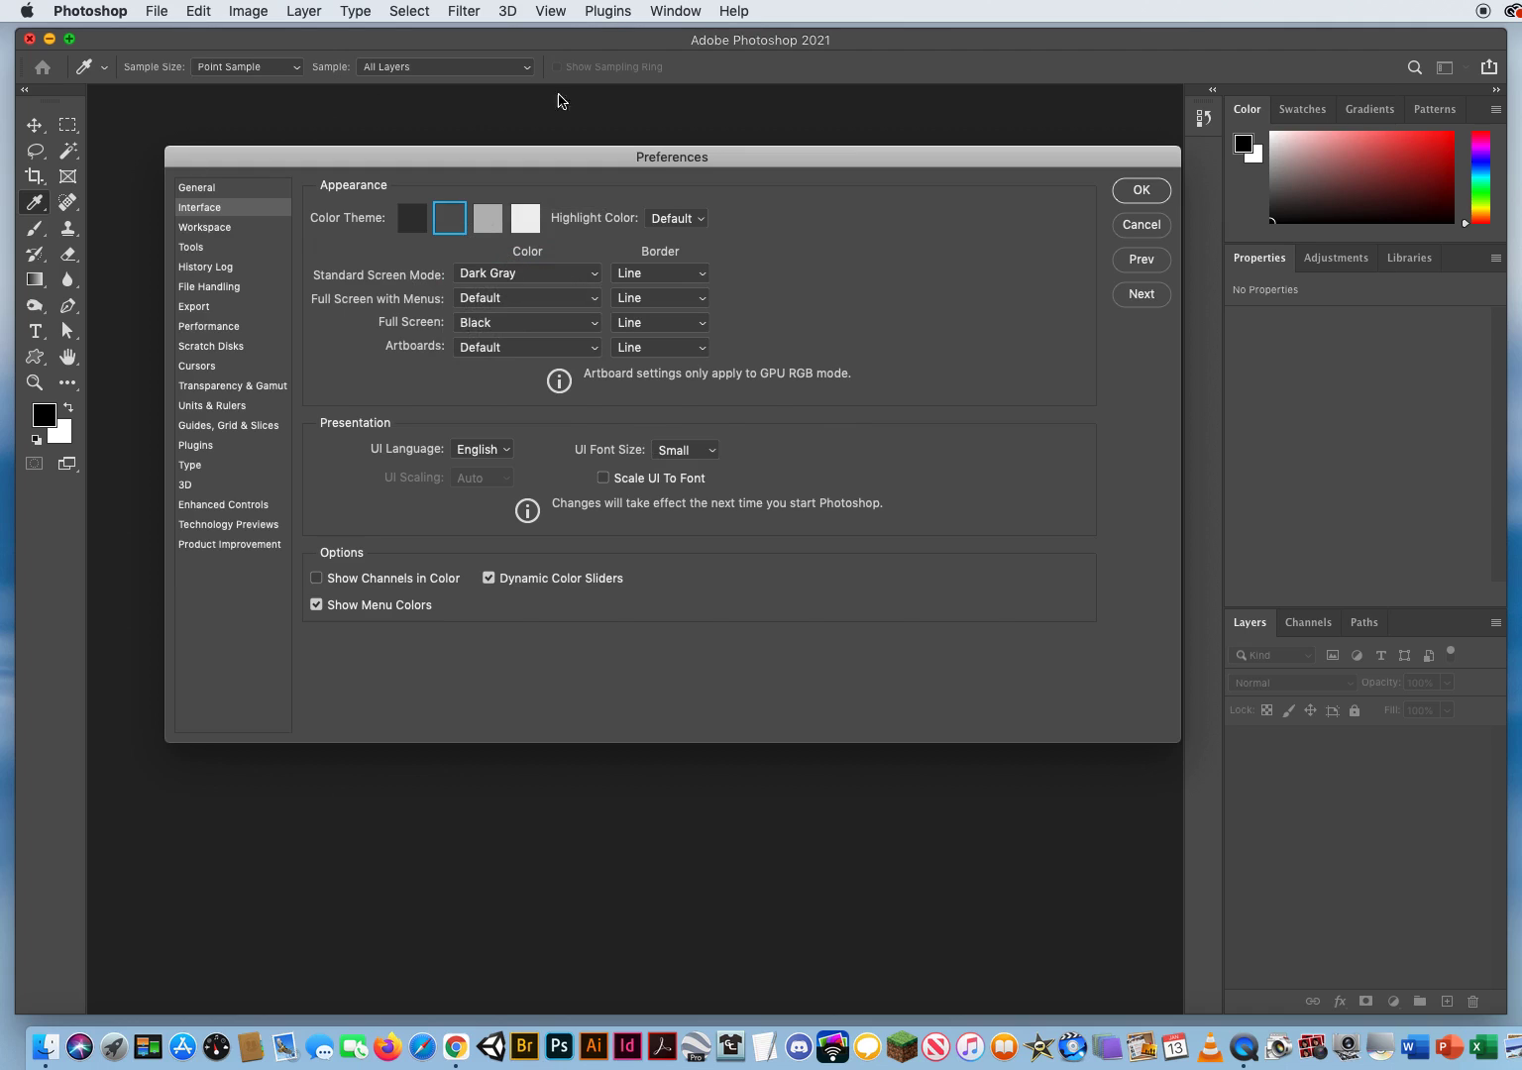
left_click(526, 275)
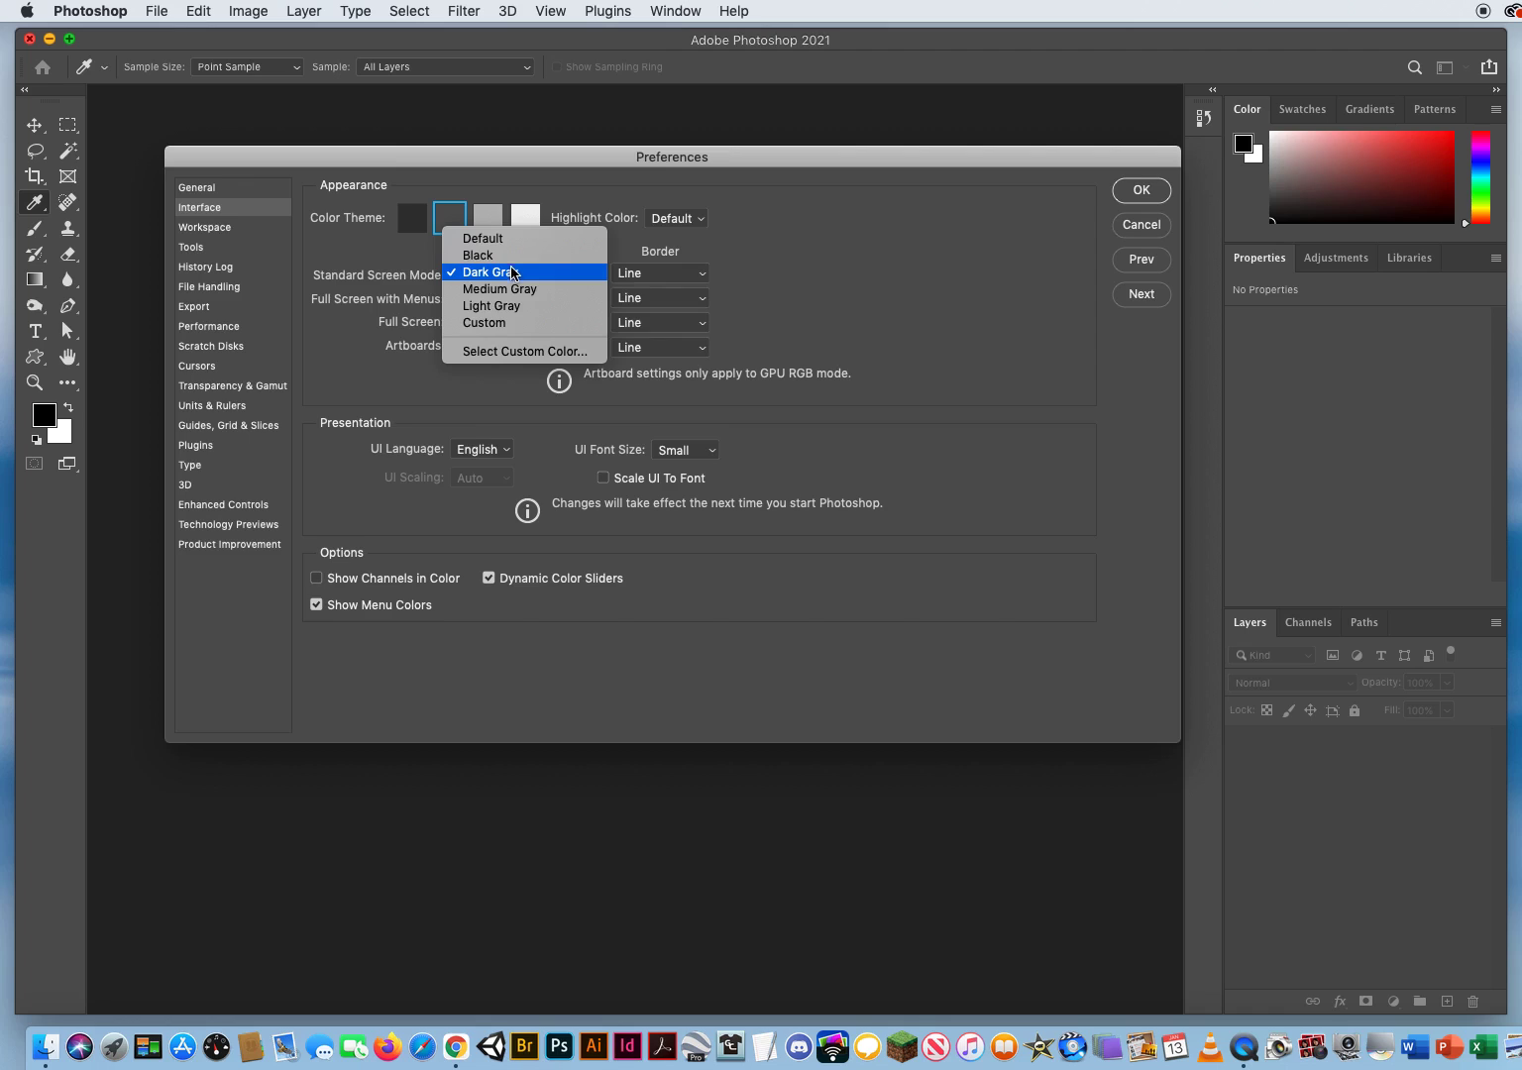
left_click(514, 291)
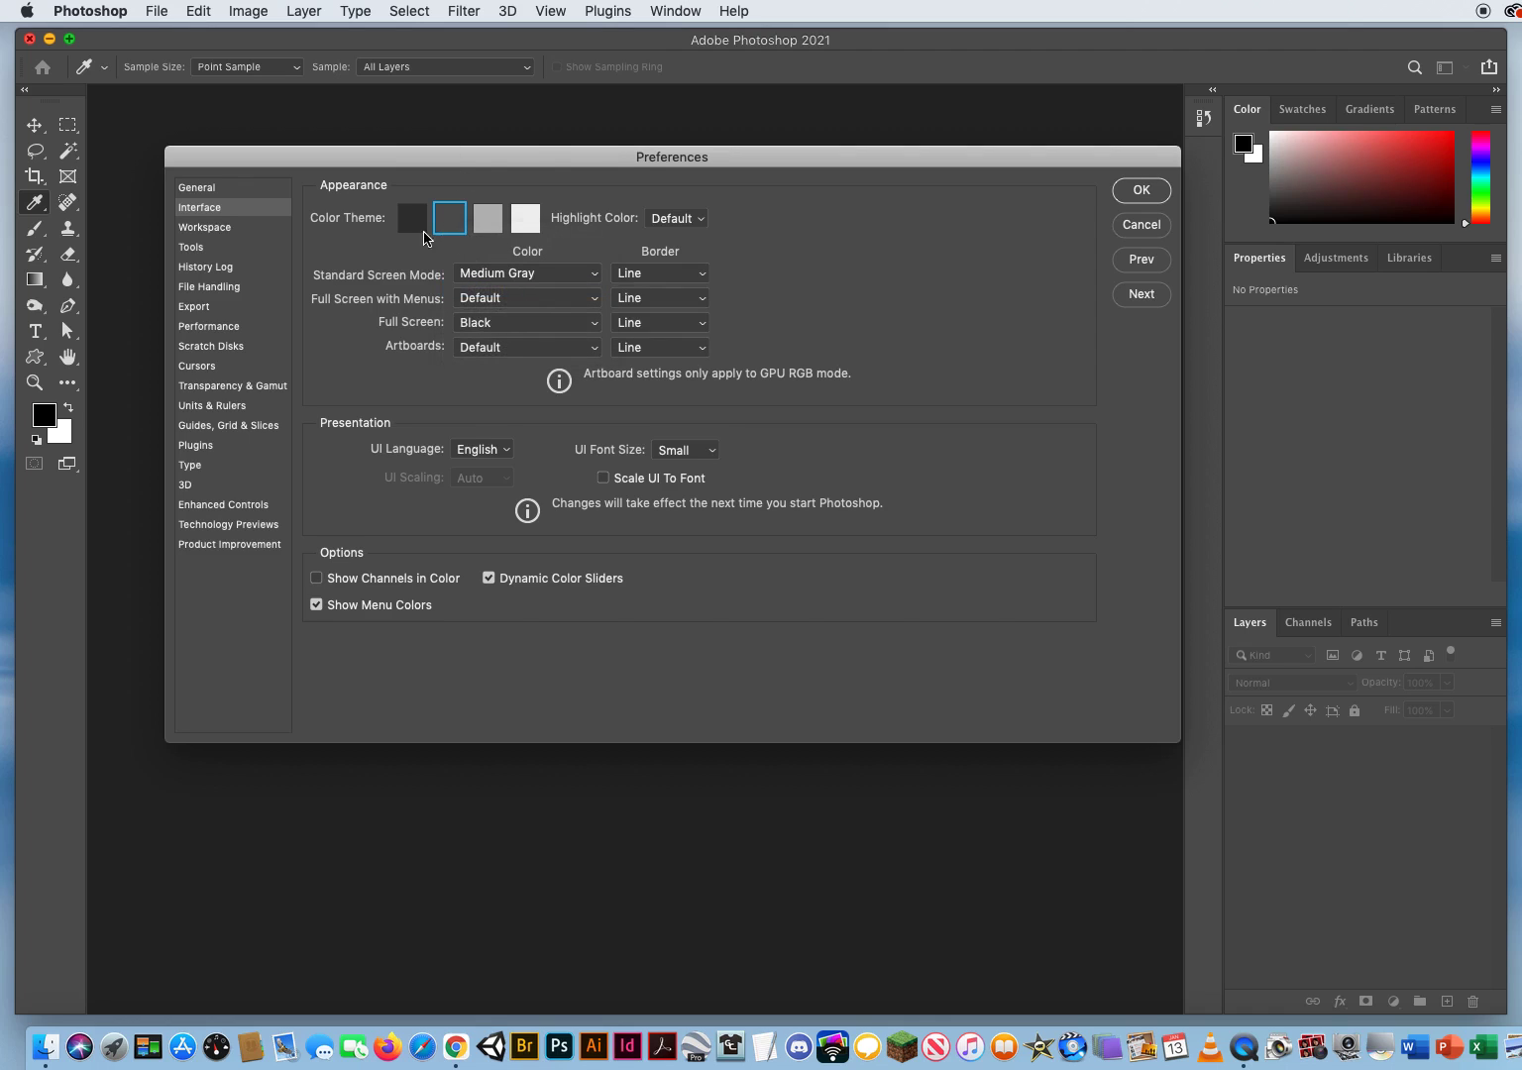
Step: Set the background colors for Full Screen with Menus and Artboards to Medium Gray
left_click(533, 299)
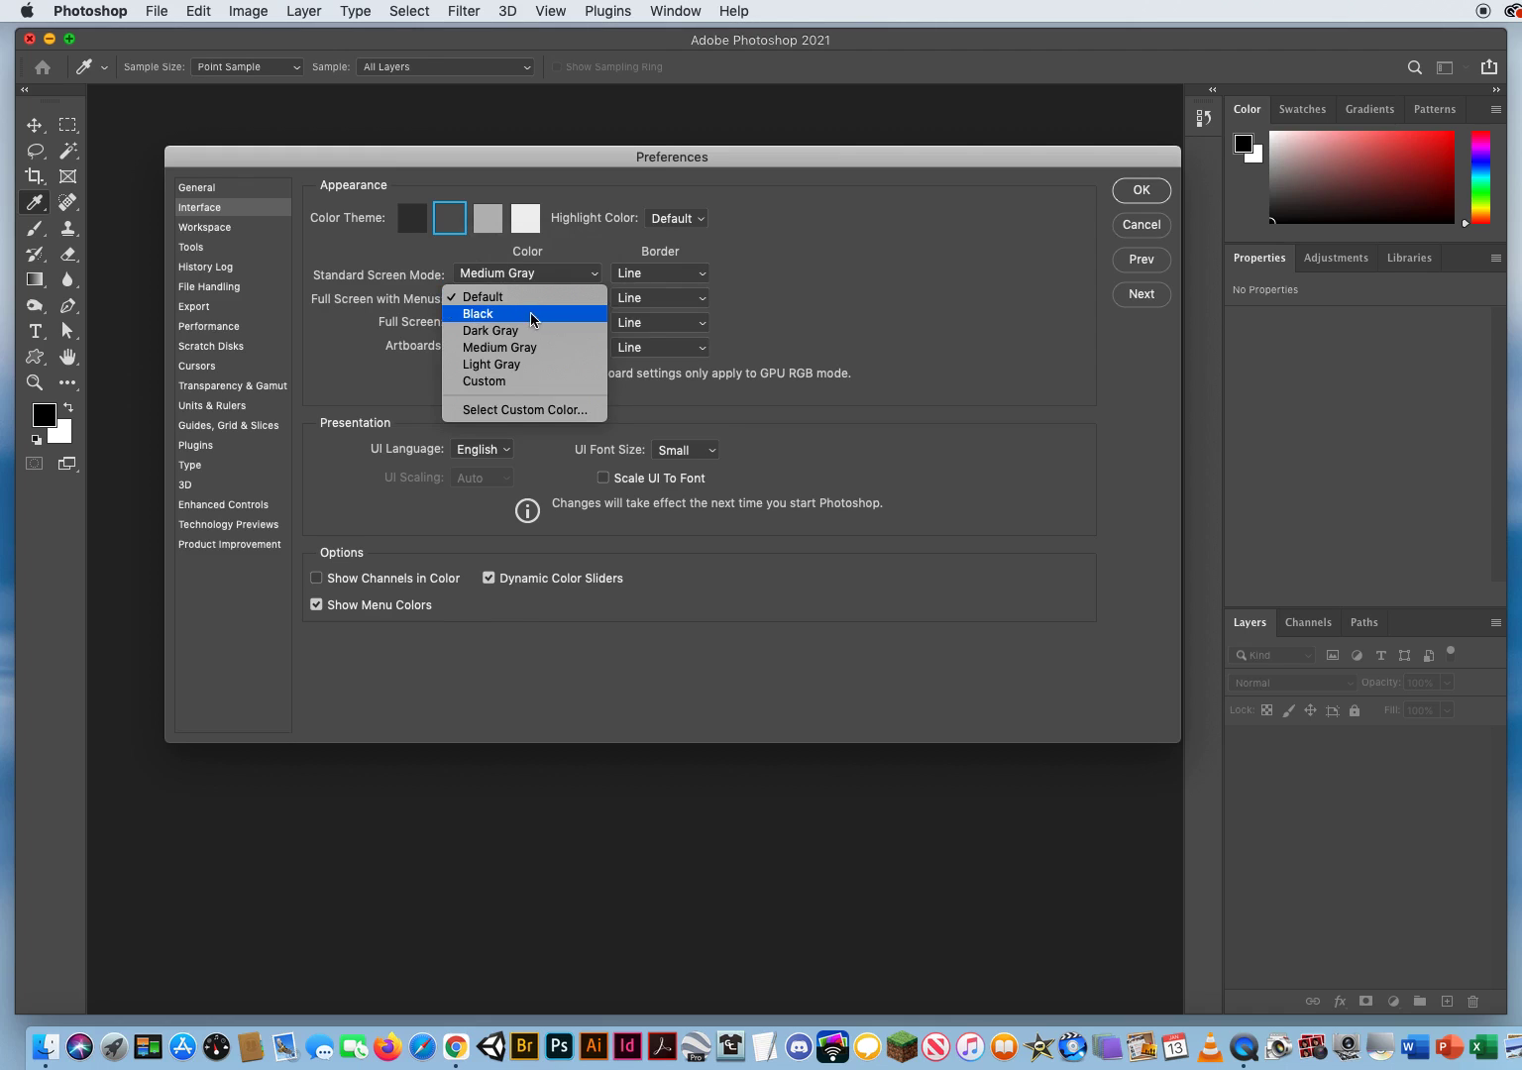
left_click(338, 374)
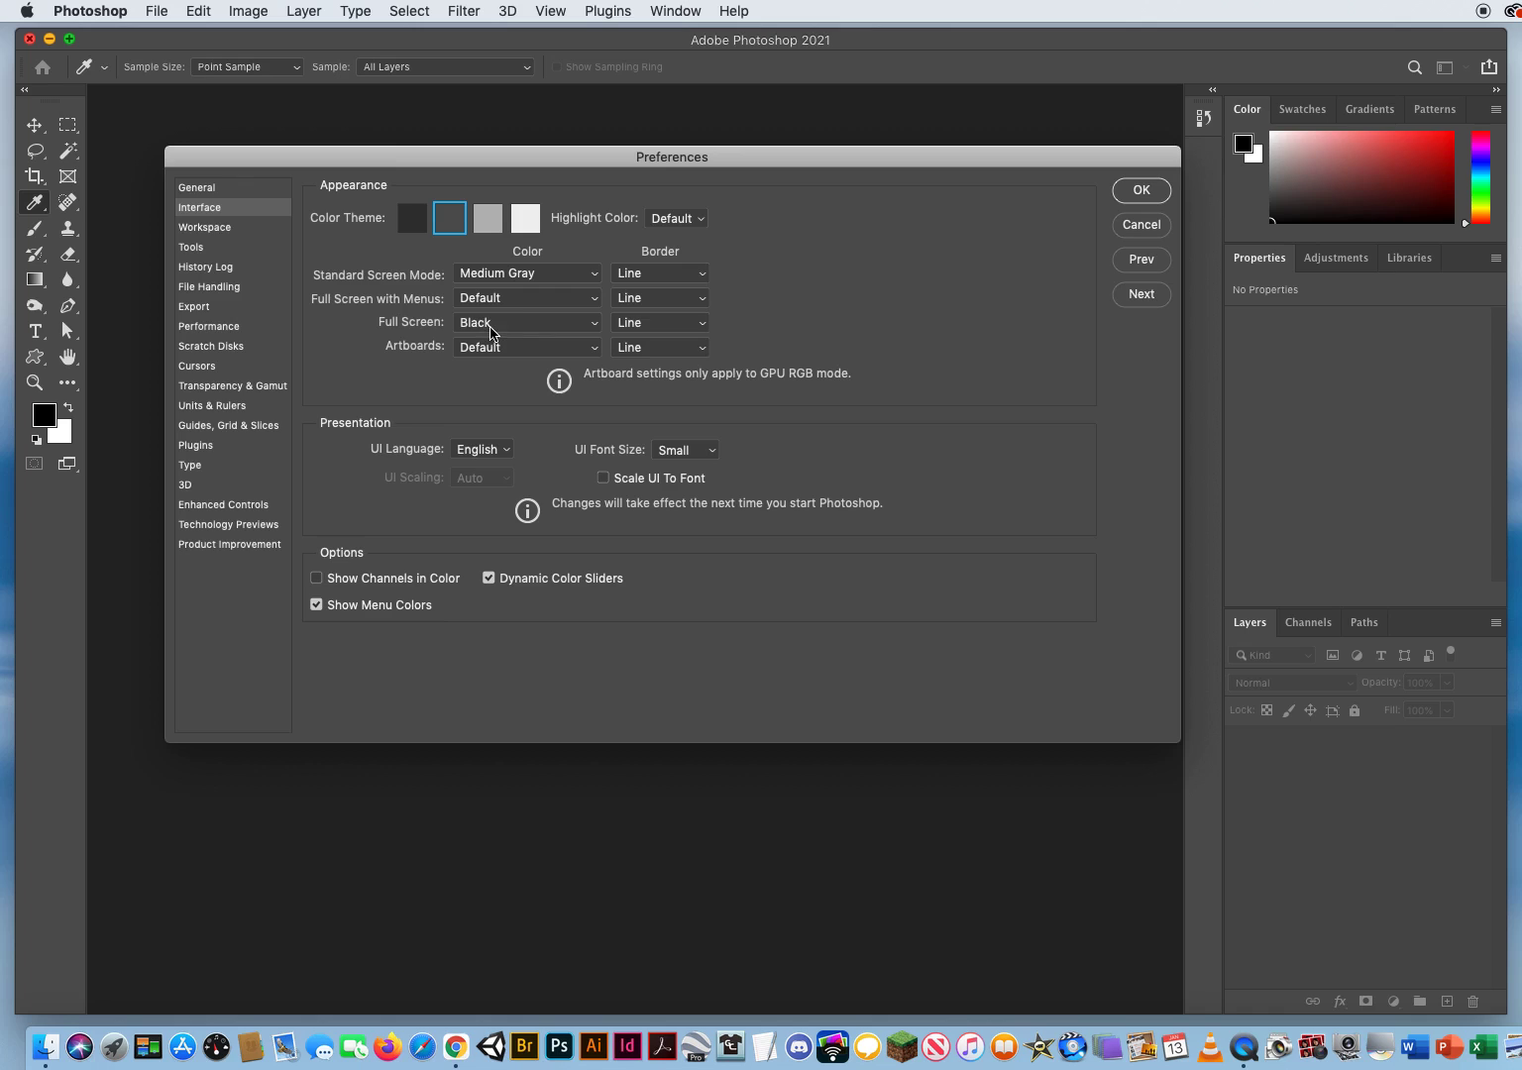
left_click(514, 299)
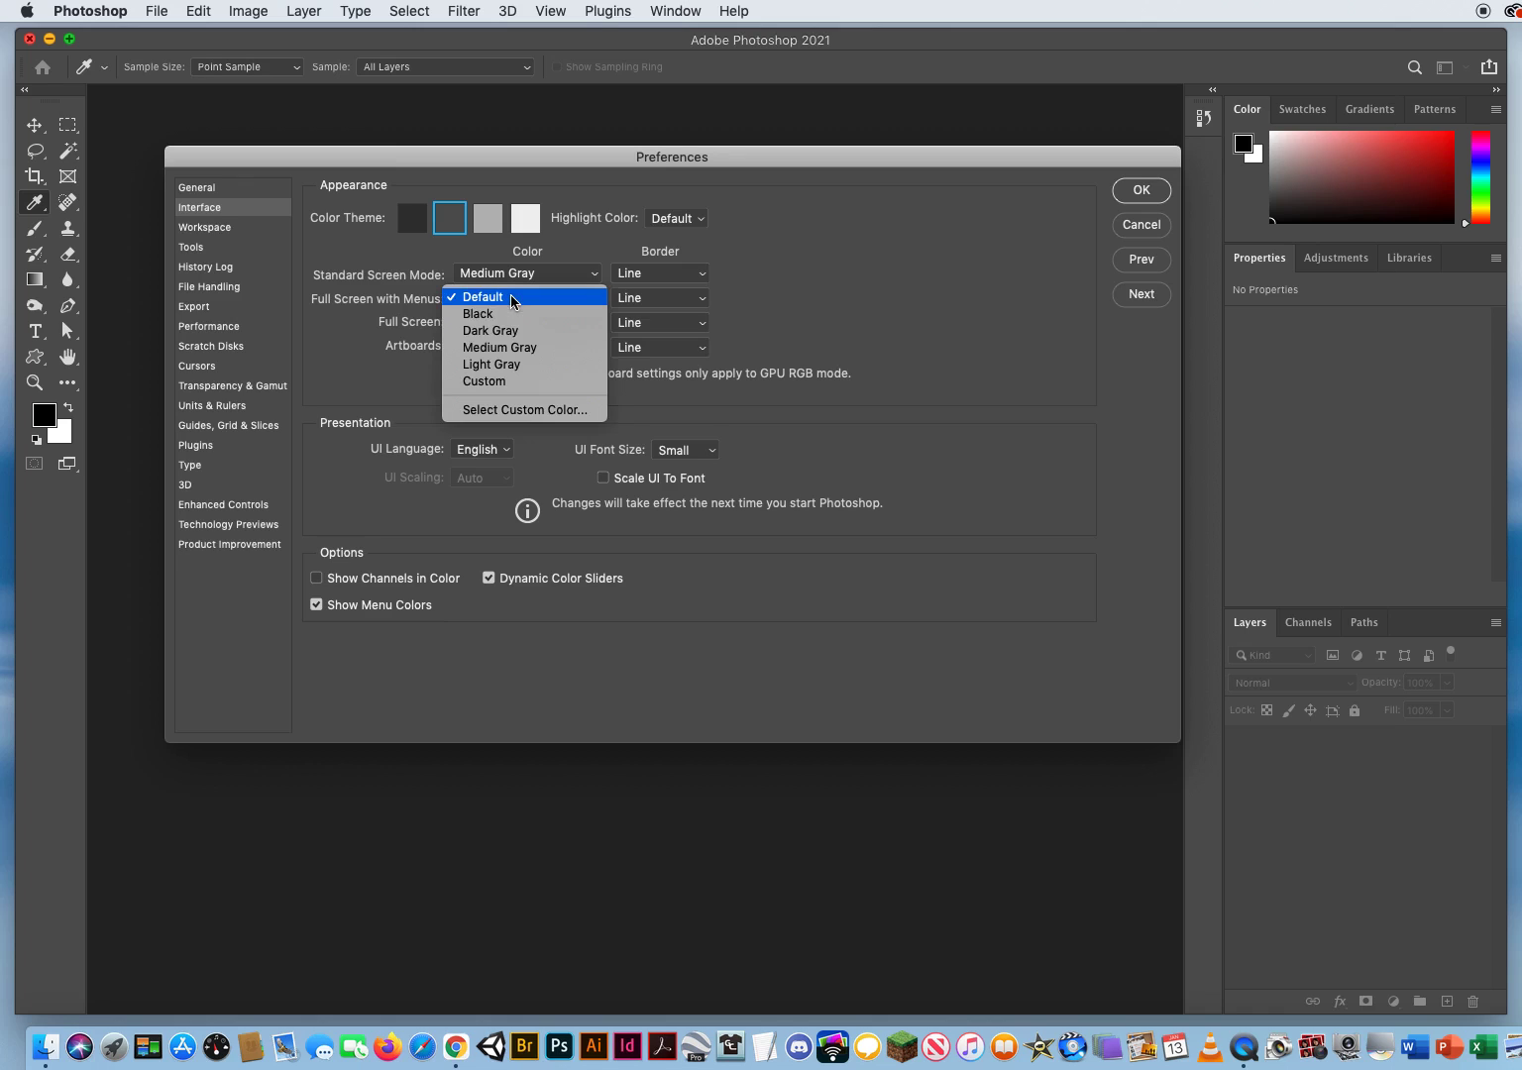
left_click(513, 348)
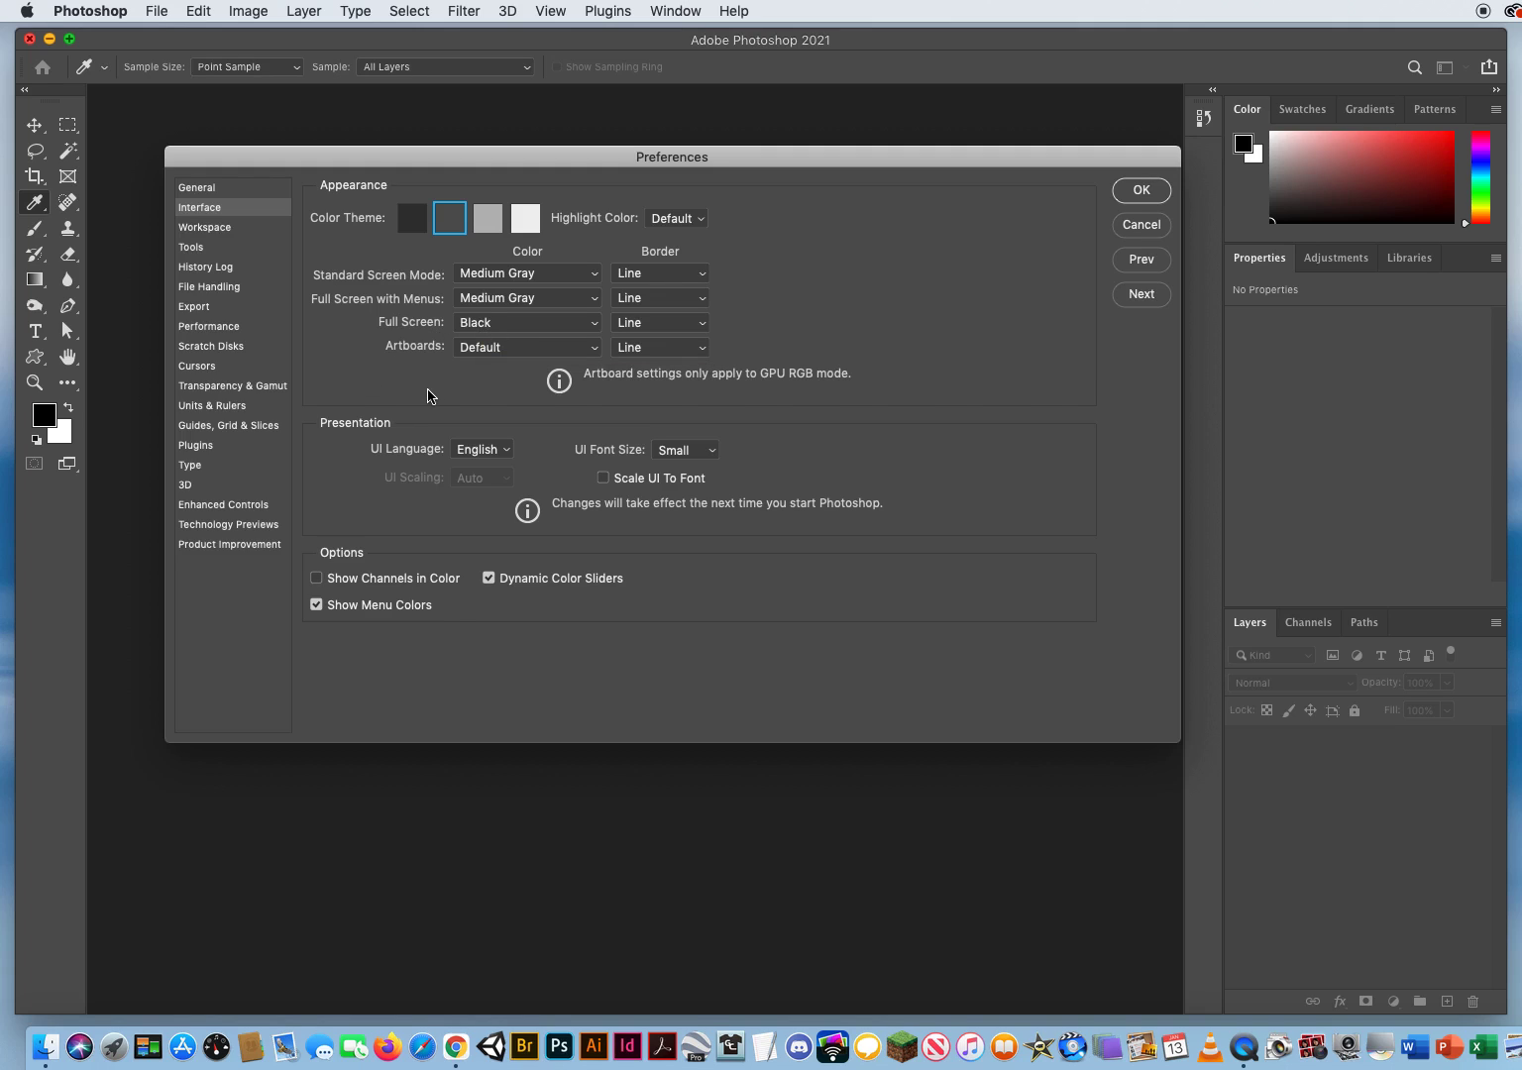
left_click(538, 347)
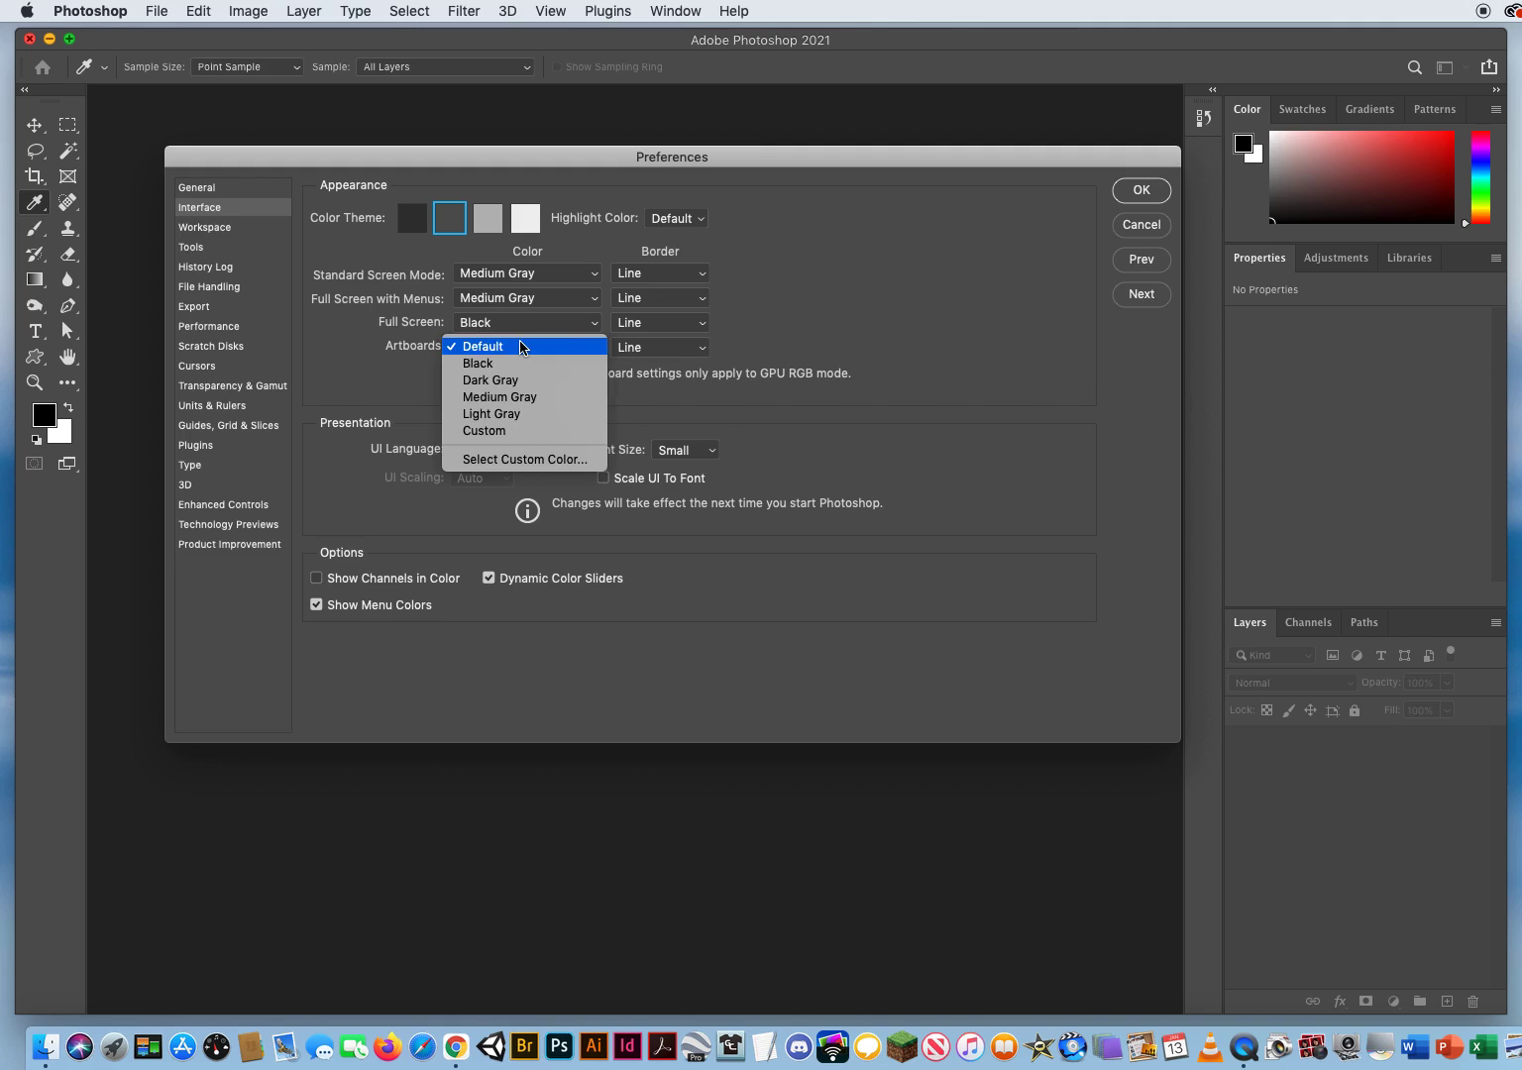
left_click(504, 397)
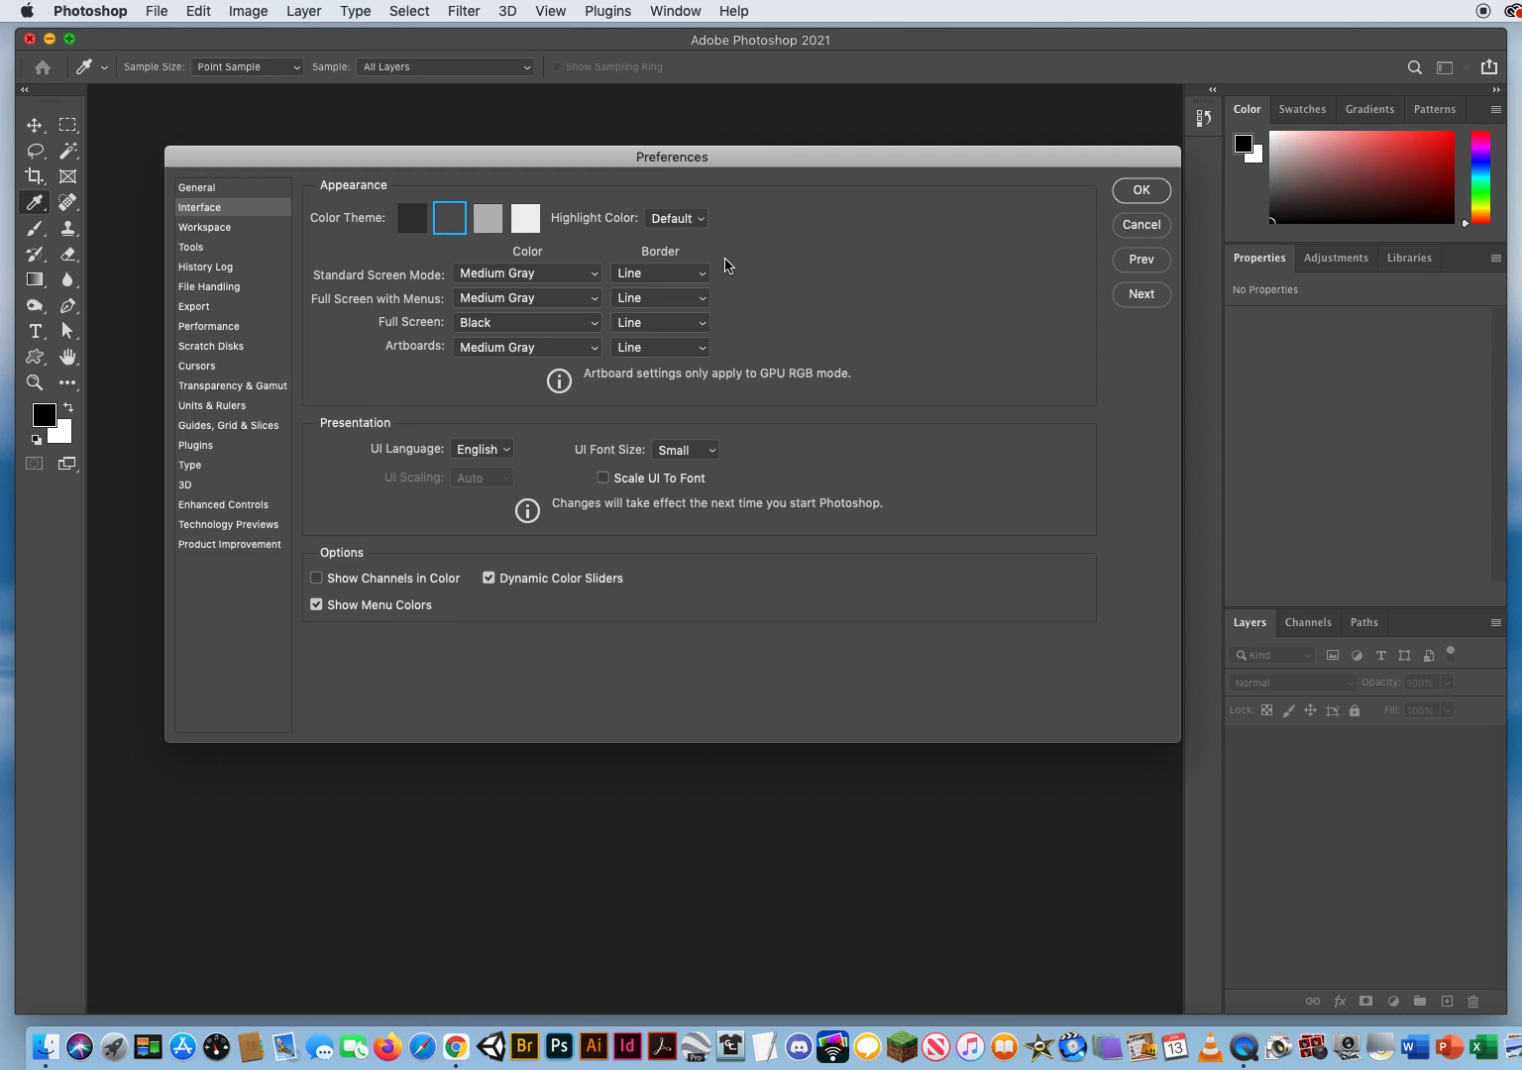
Step: Try Drop Shadow as the Standard Screen Mode border and return it to Line
left_click(671, 274)
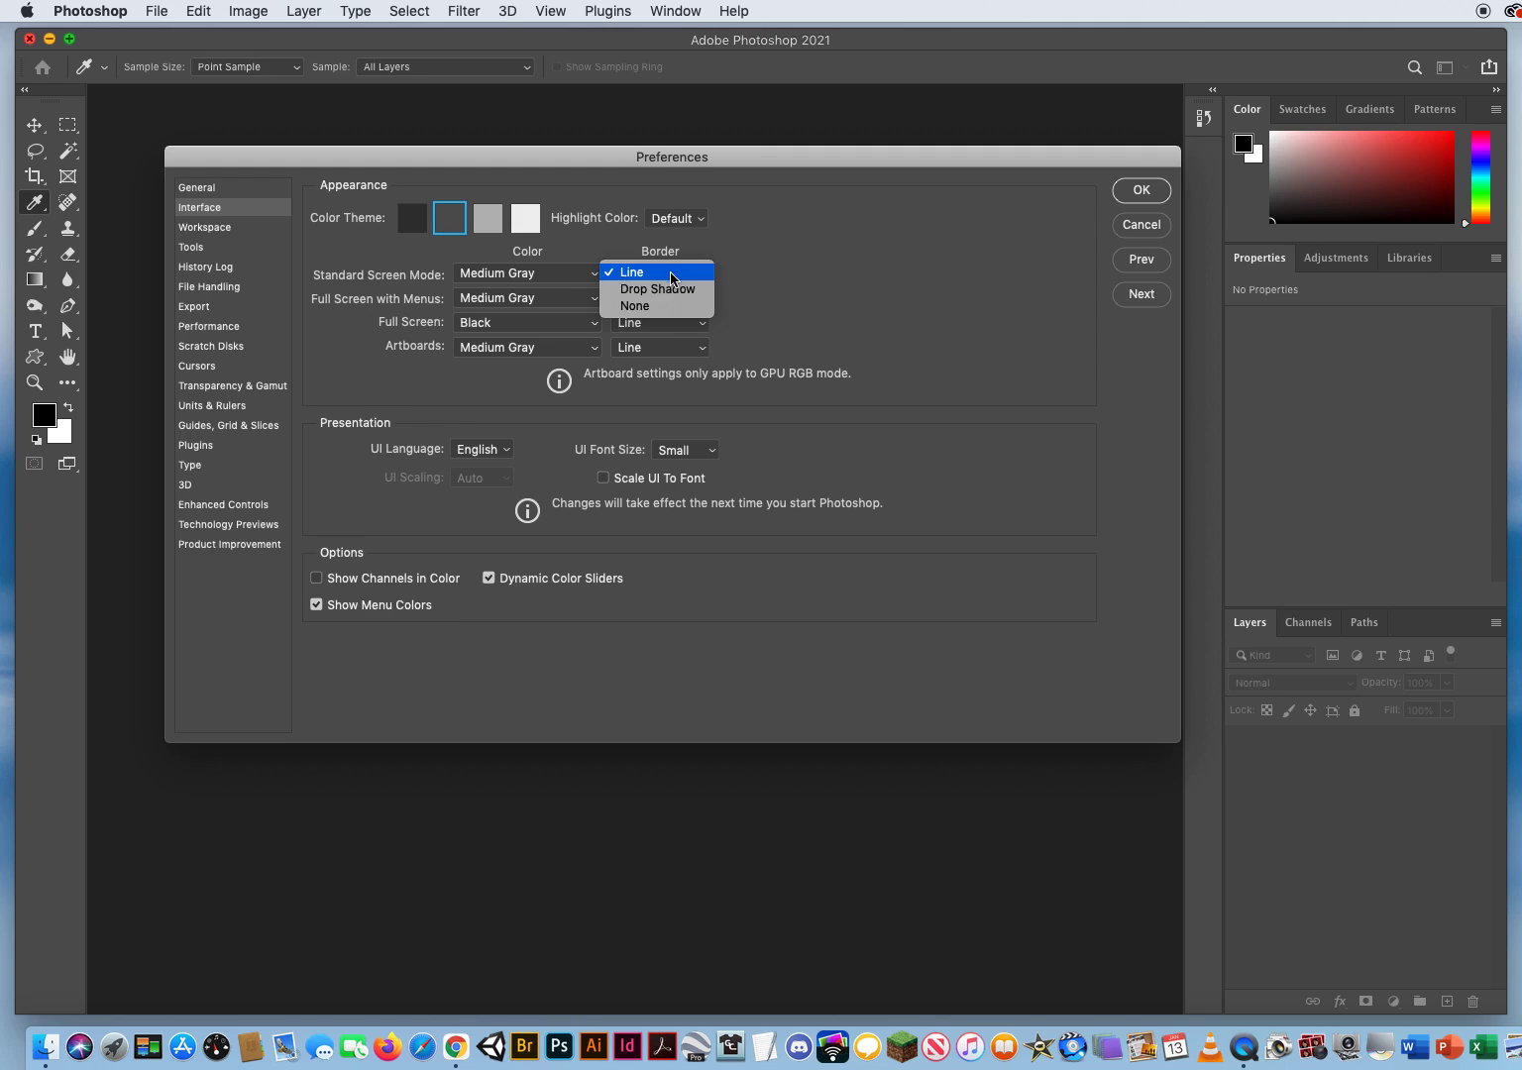
left_click(670, 289)
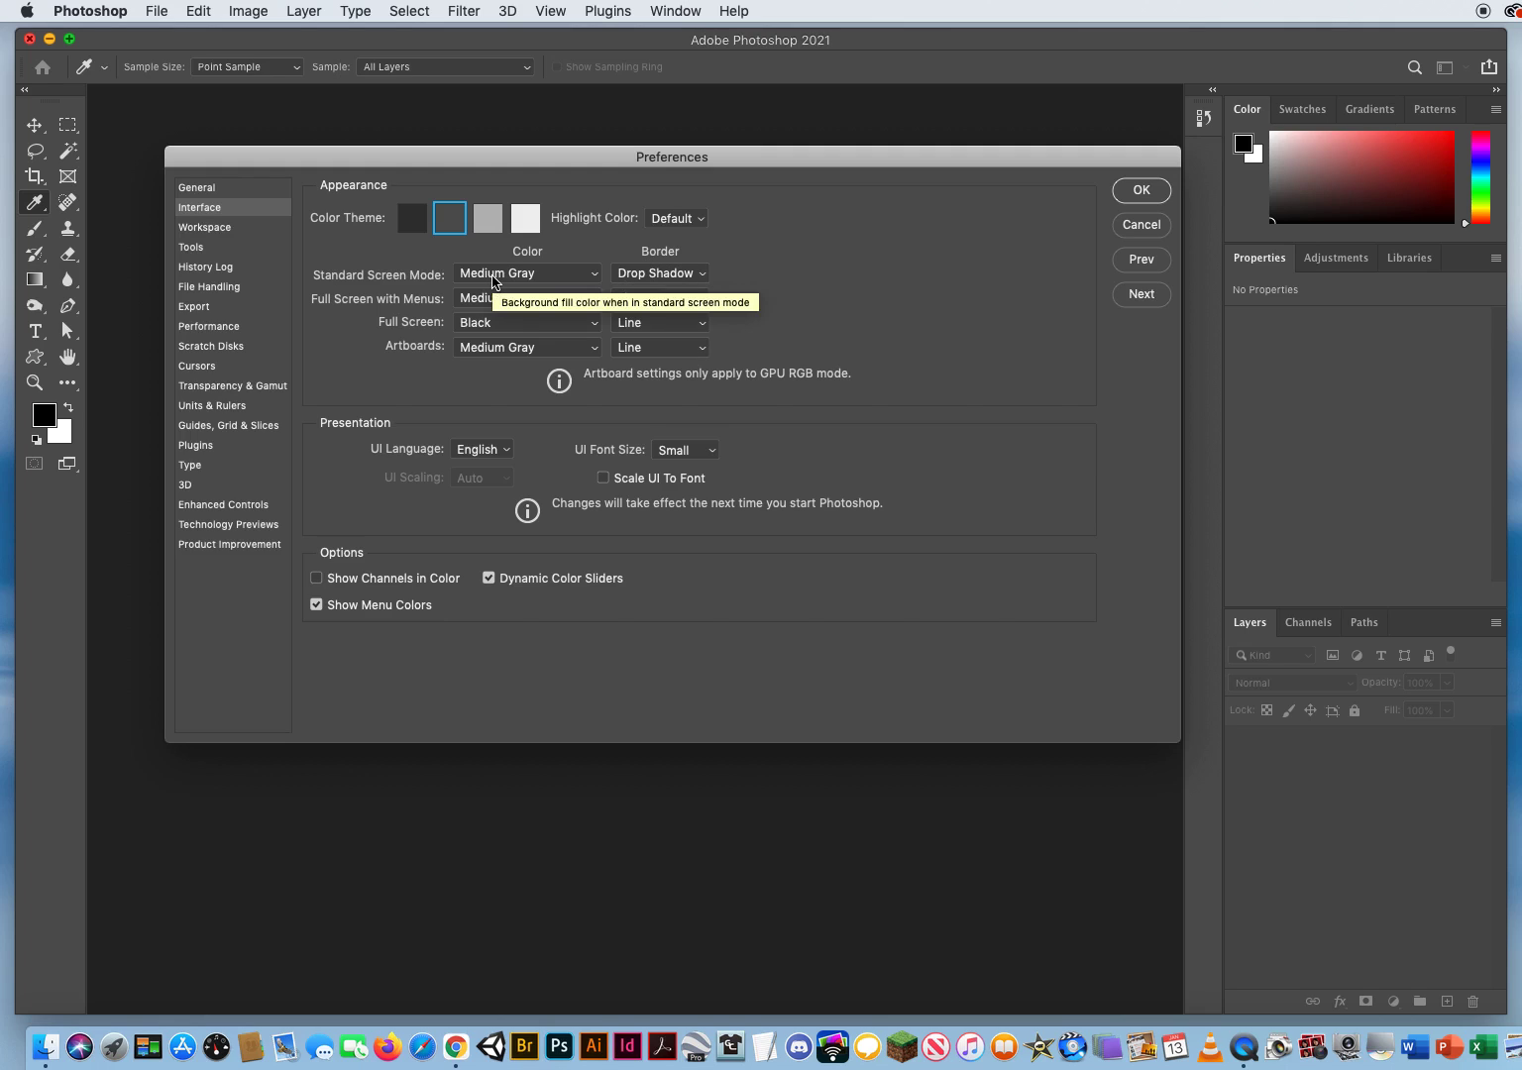
left_click(659, 274)
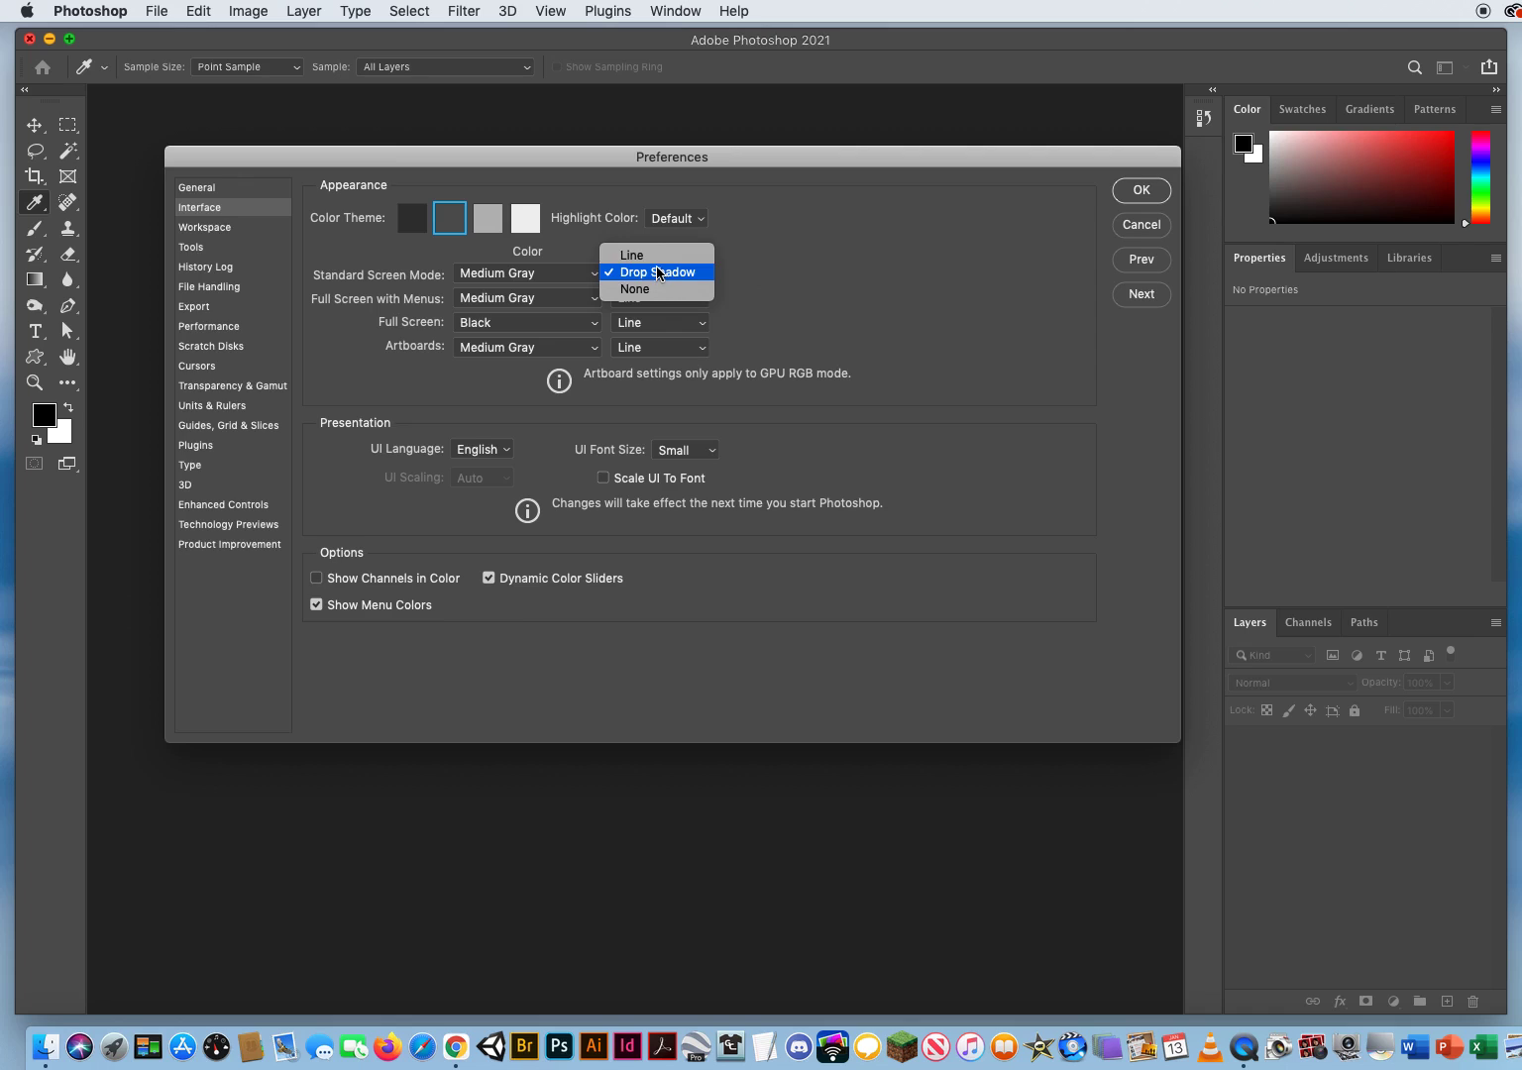
left_click(660, 256)
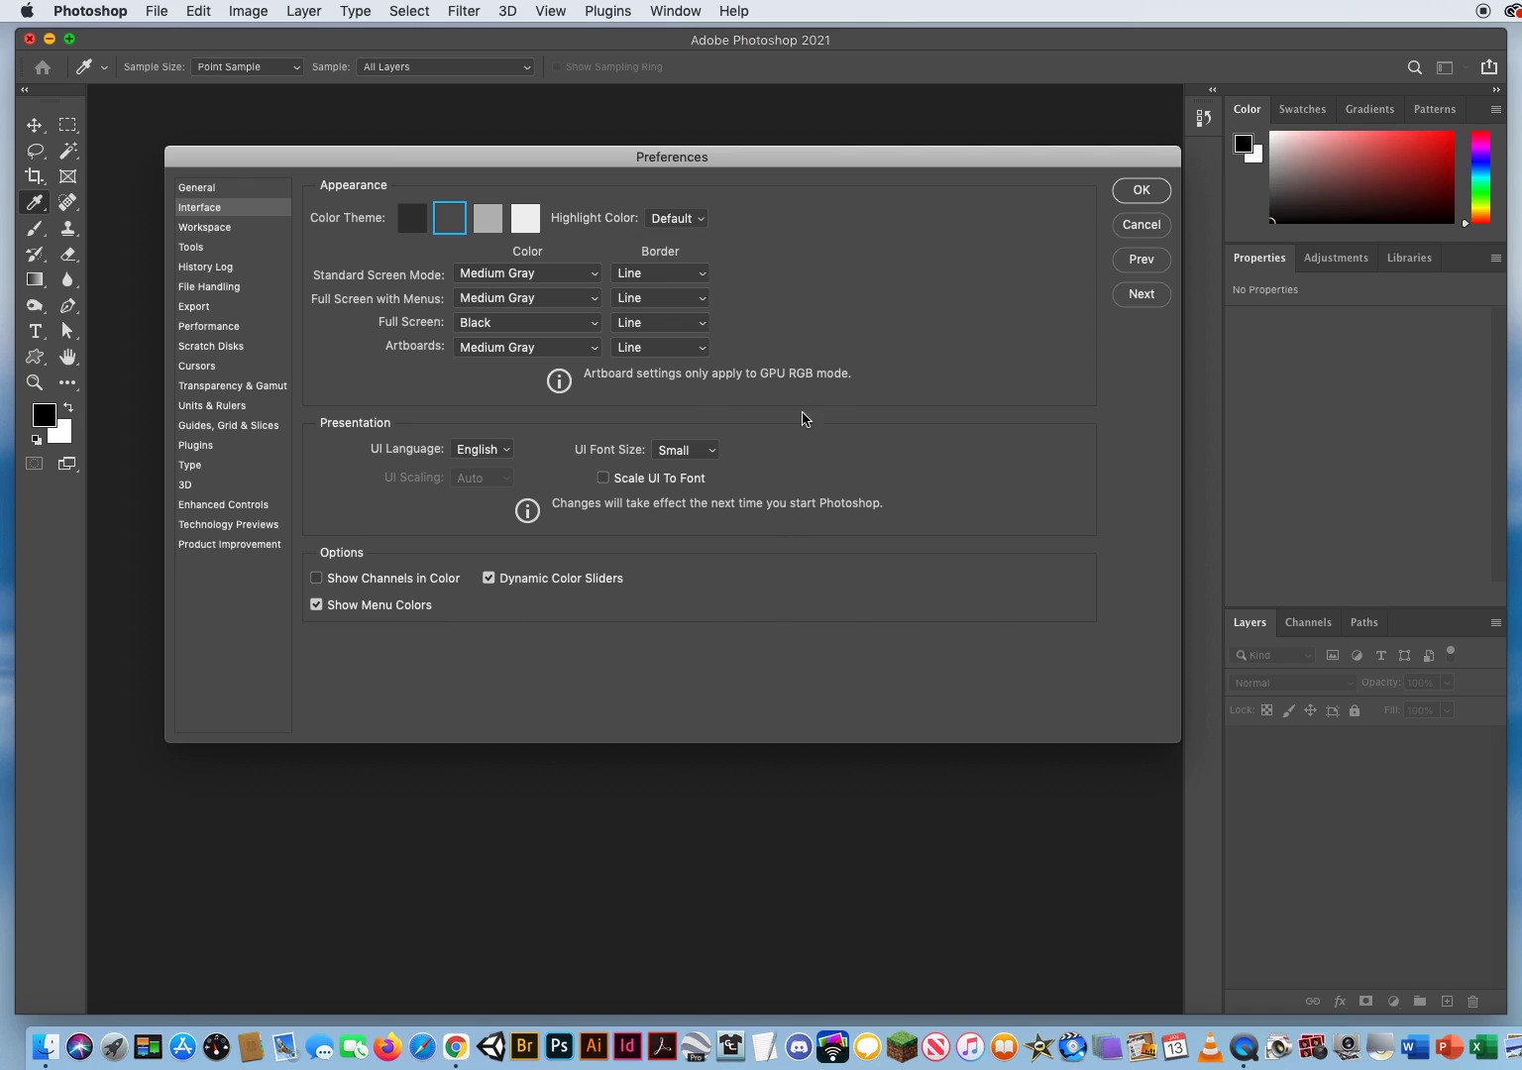
Step: Advance past the Workspace preferences to Tools and turn off Arrow Keys Rotate Brush Tip, keeping Show Reference Point when using Transform enabled
left_click(1142, 293)
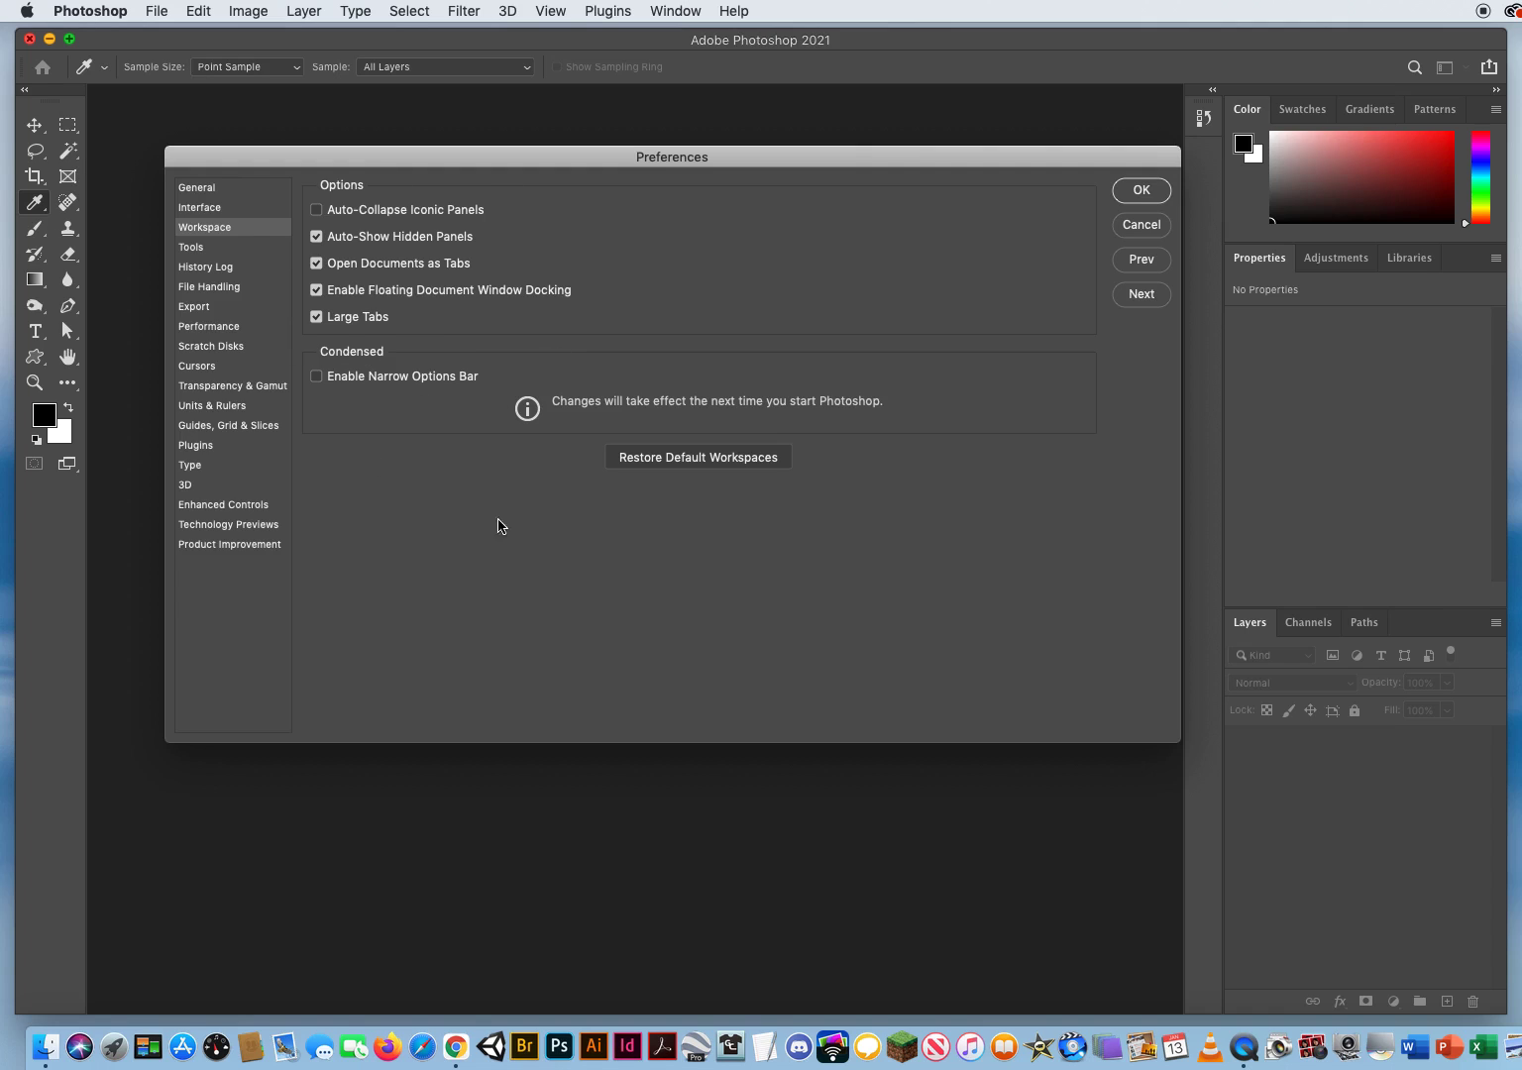
left_click(1141, 294)
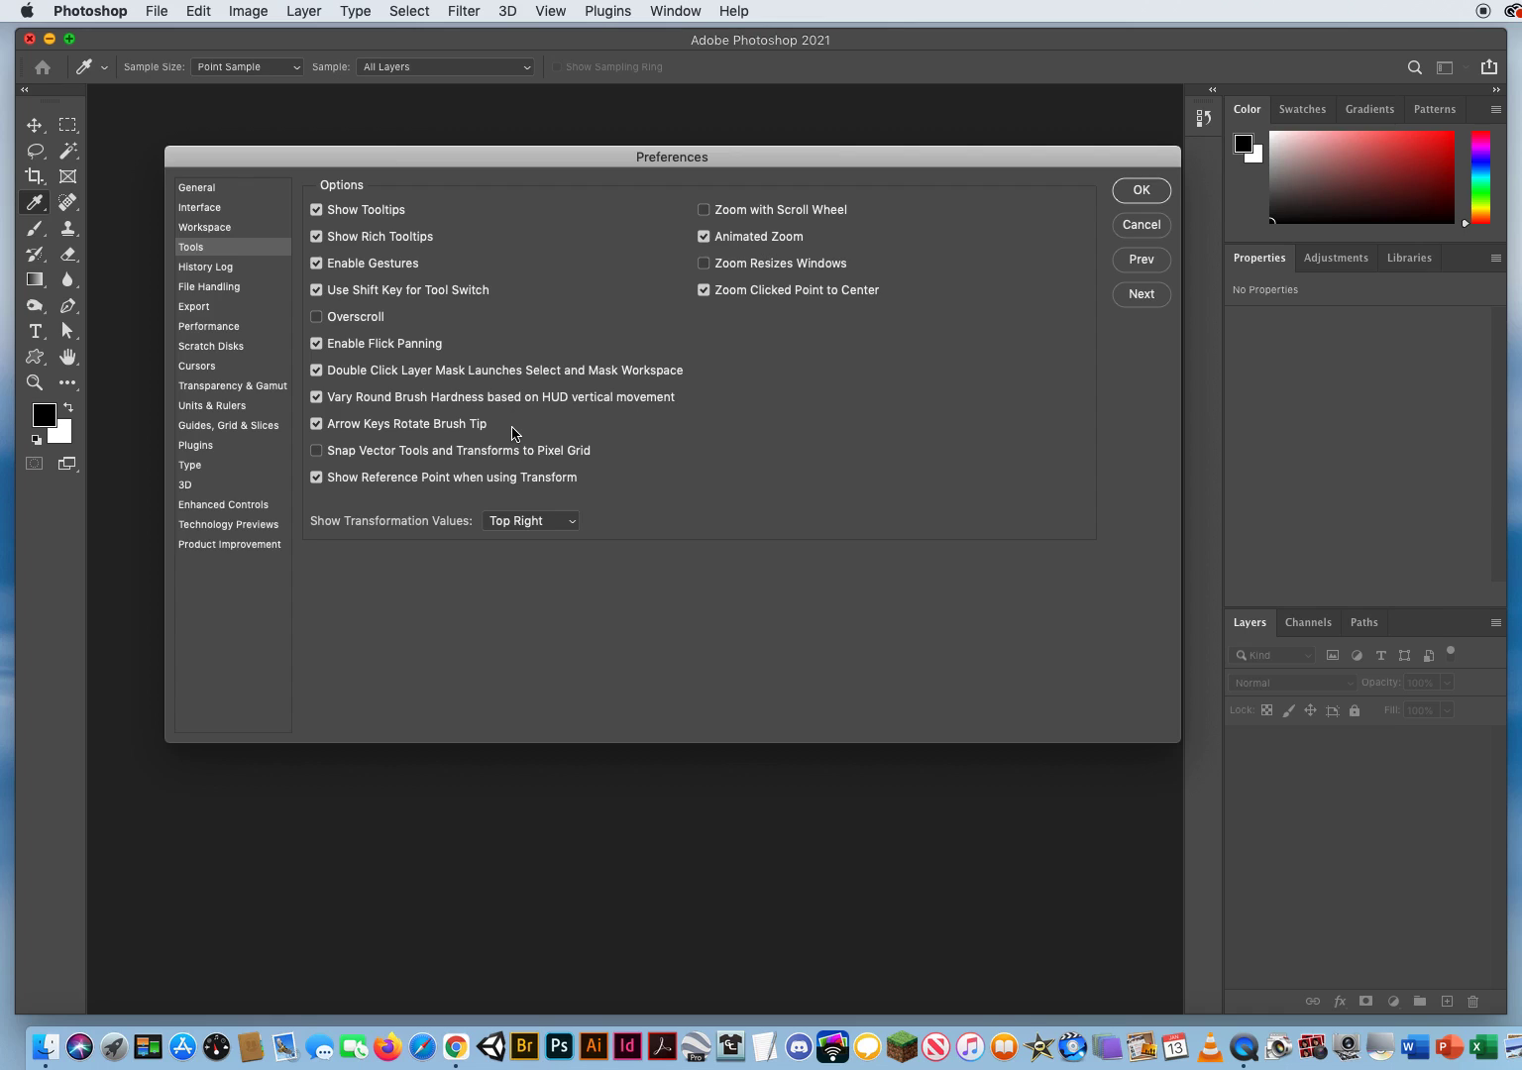
left_click(317, 424)
left_click(317, 478)
left_click(317, 477)
Step: Review the History Log and File Handling preferences, keeping Image Previews at Always Save and Append File Extension at Always
left_click(1142, 295)
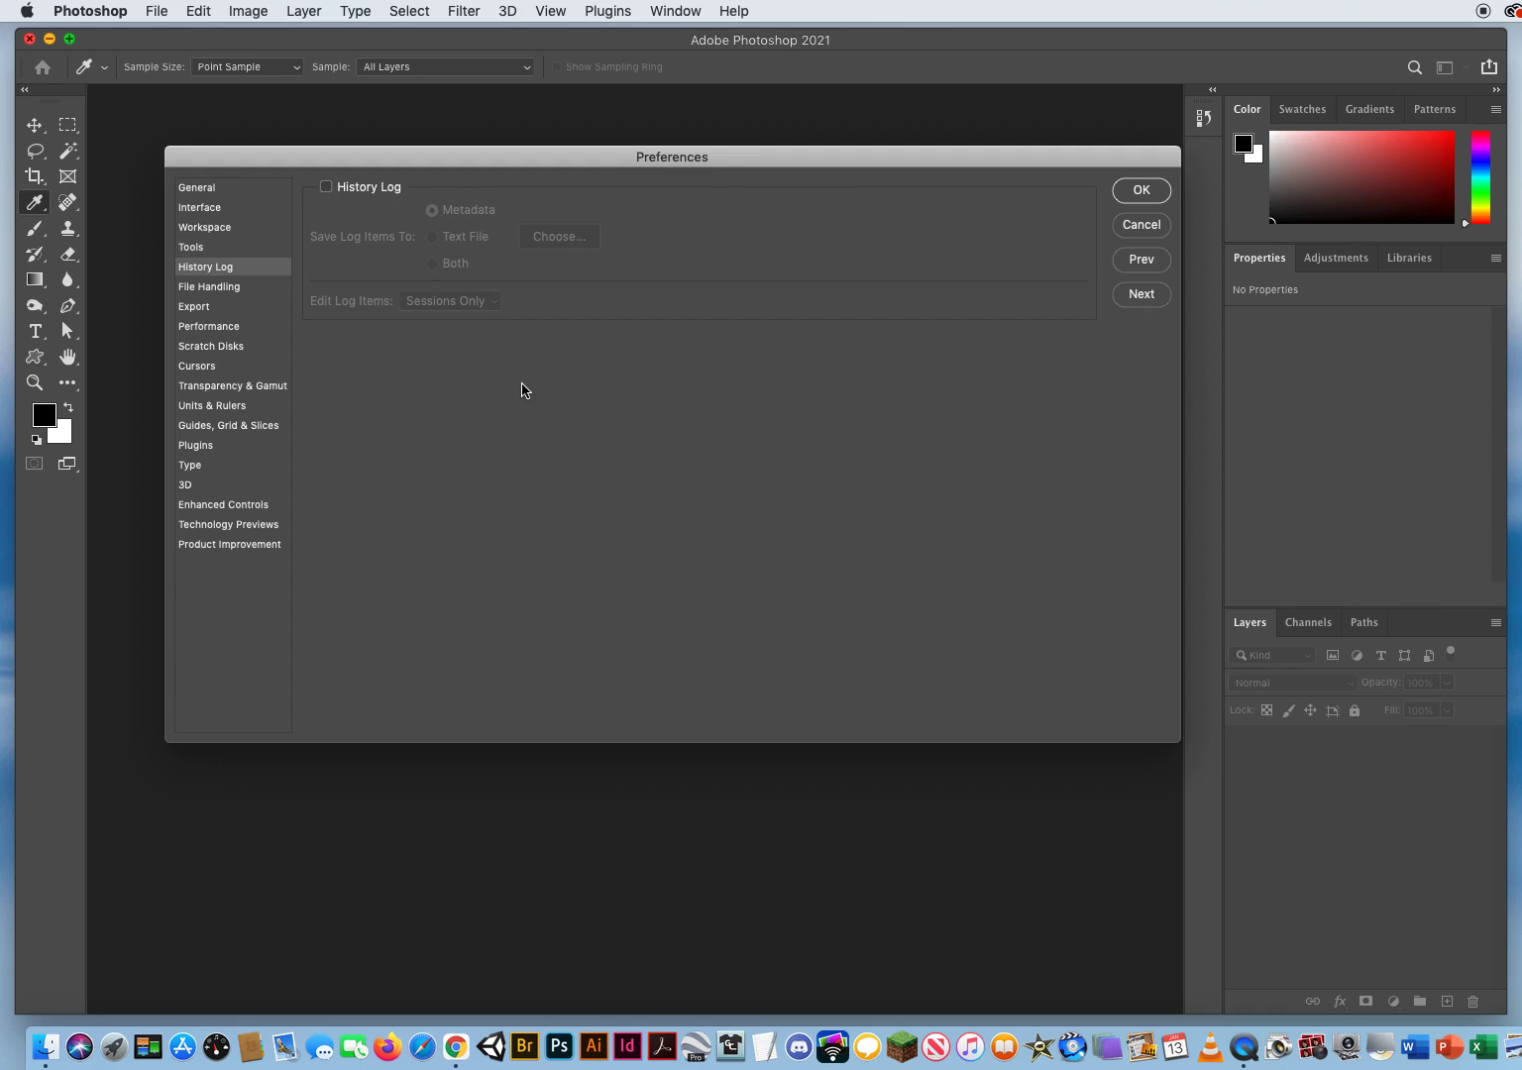
left_click(1144, 296)
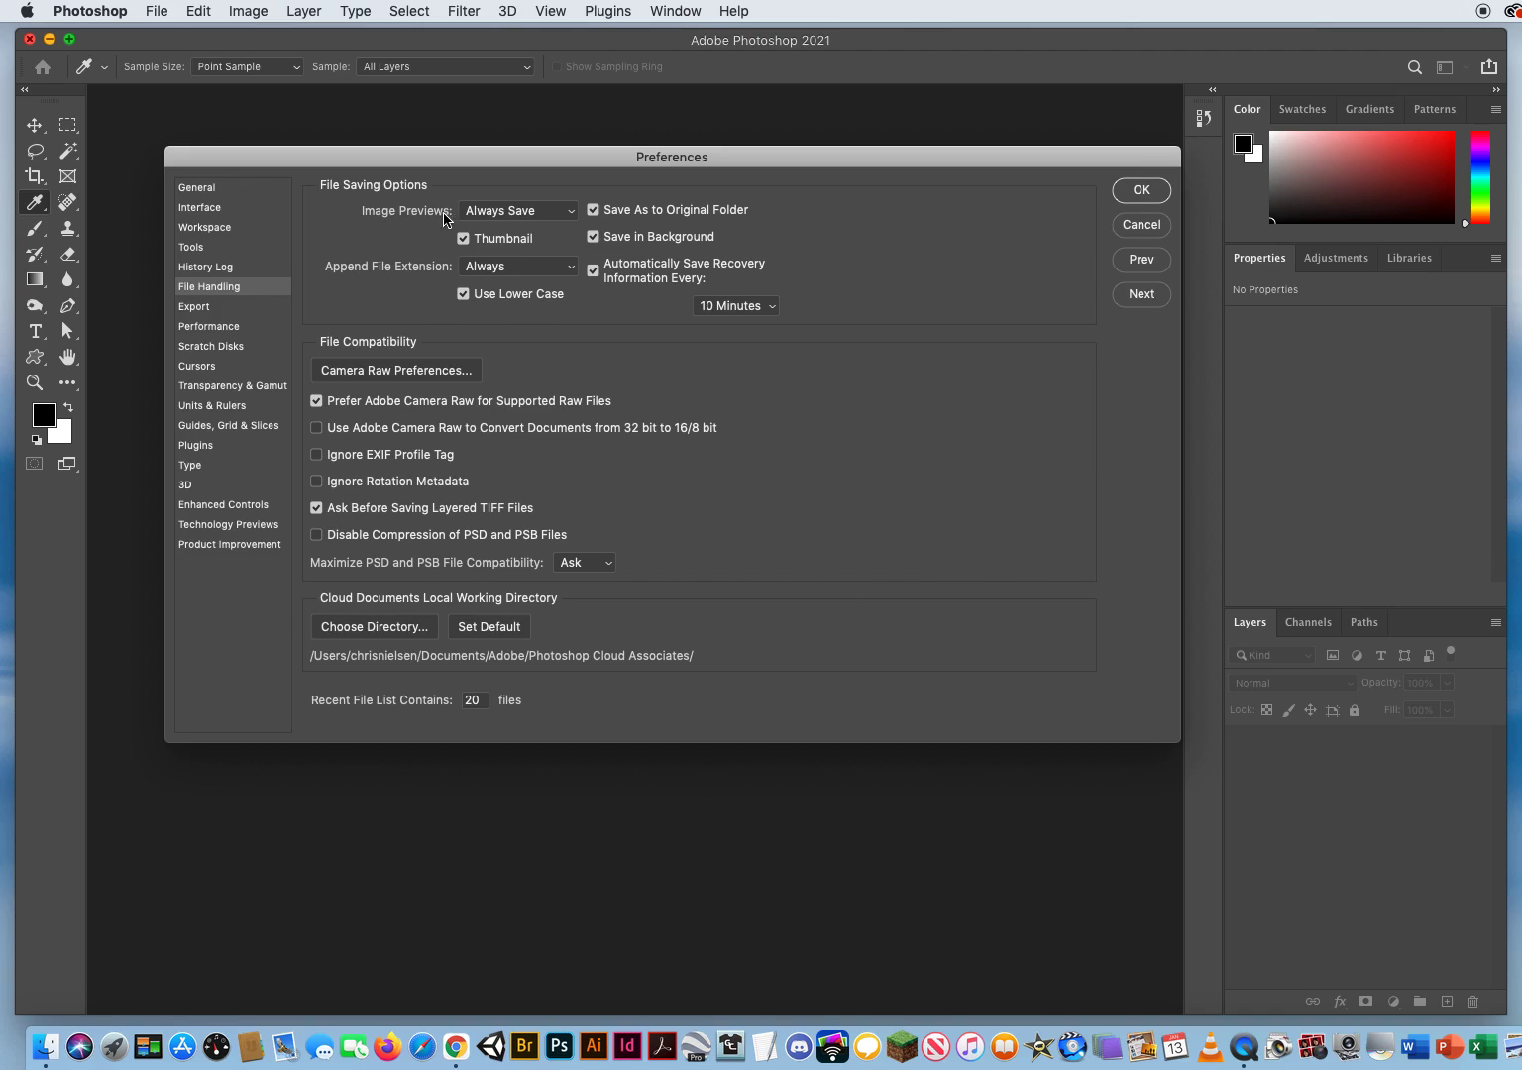
left_click(506, 211)
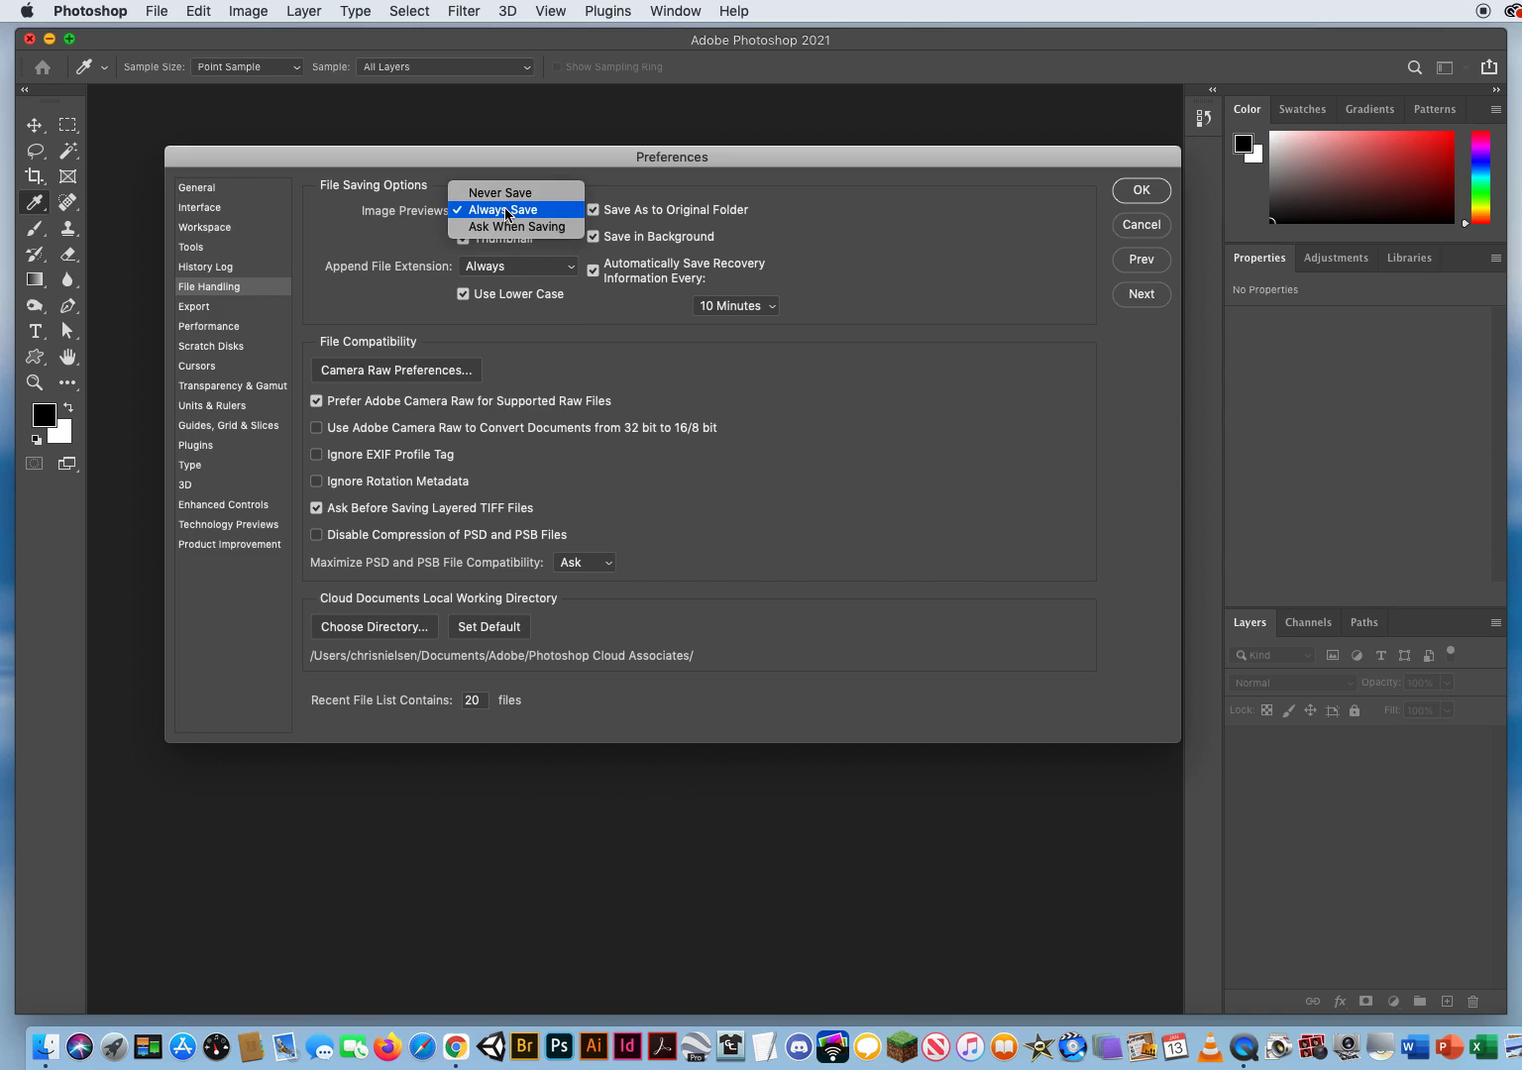
left_click(506, 211)
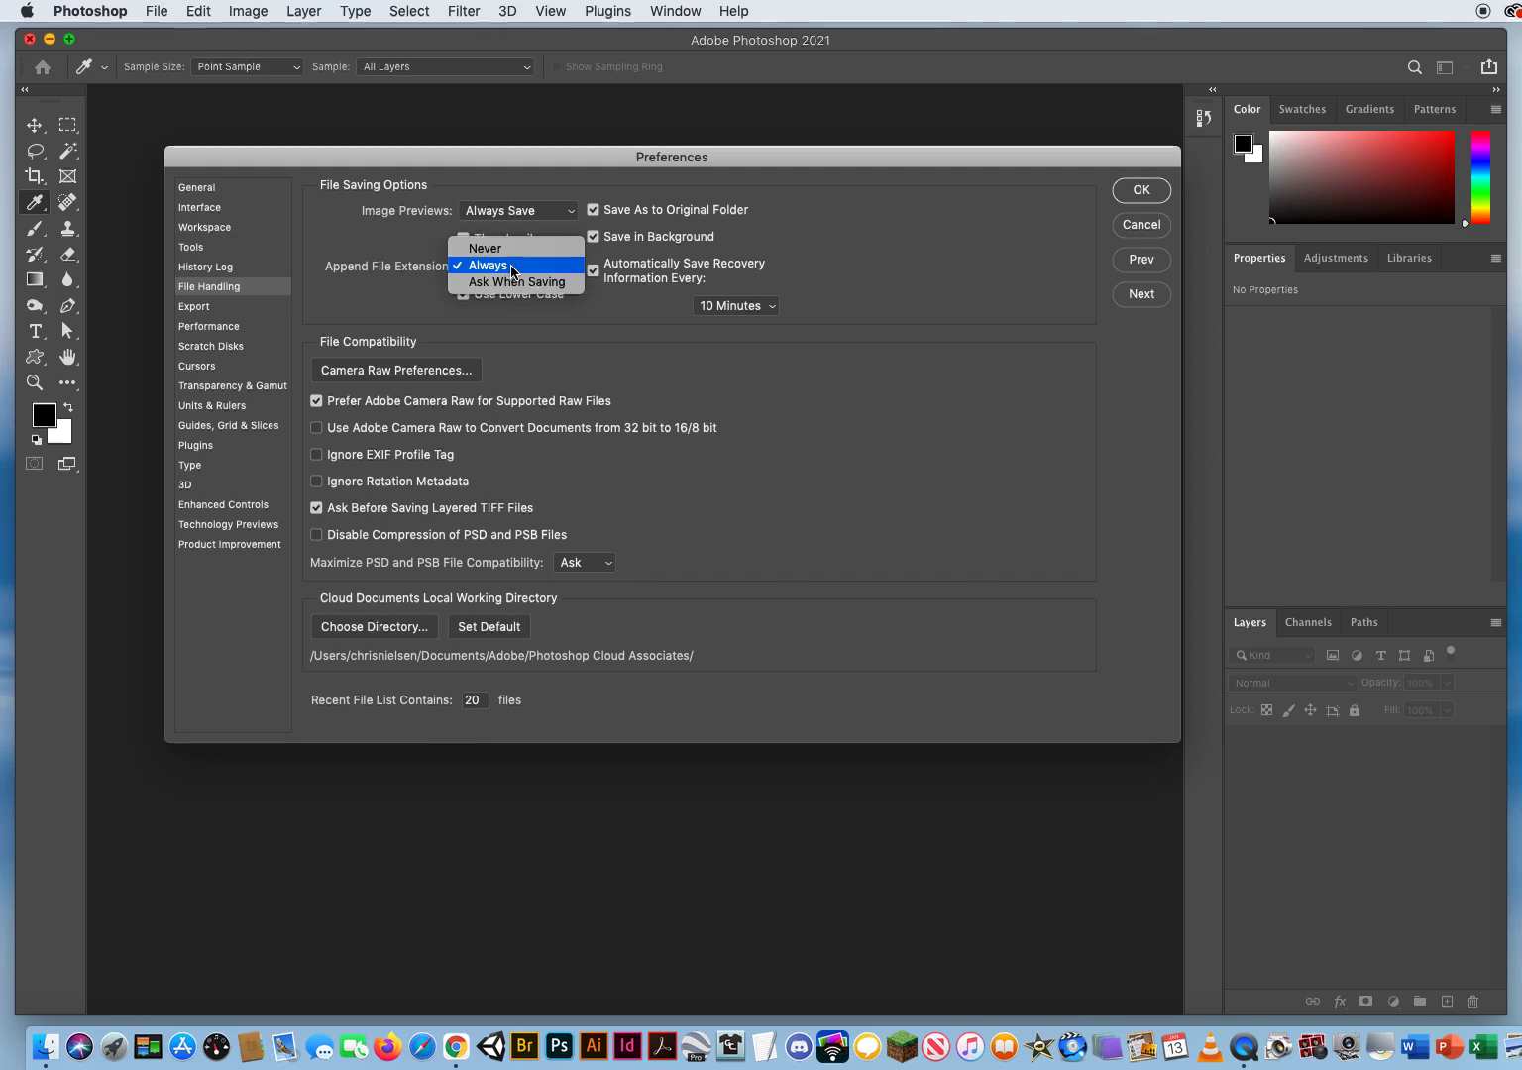
left_click(512, 267)
left_click(509, 267)
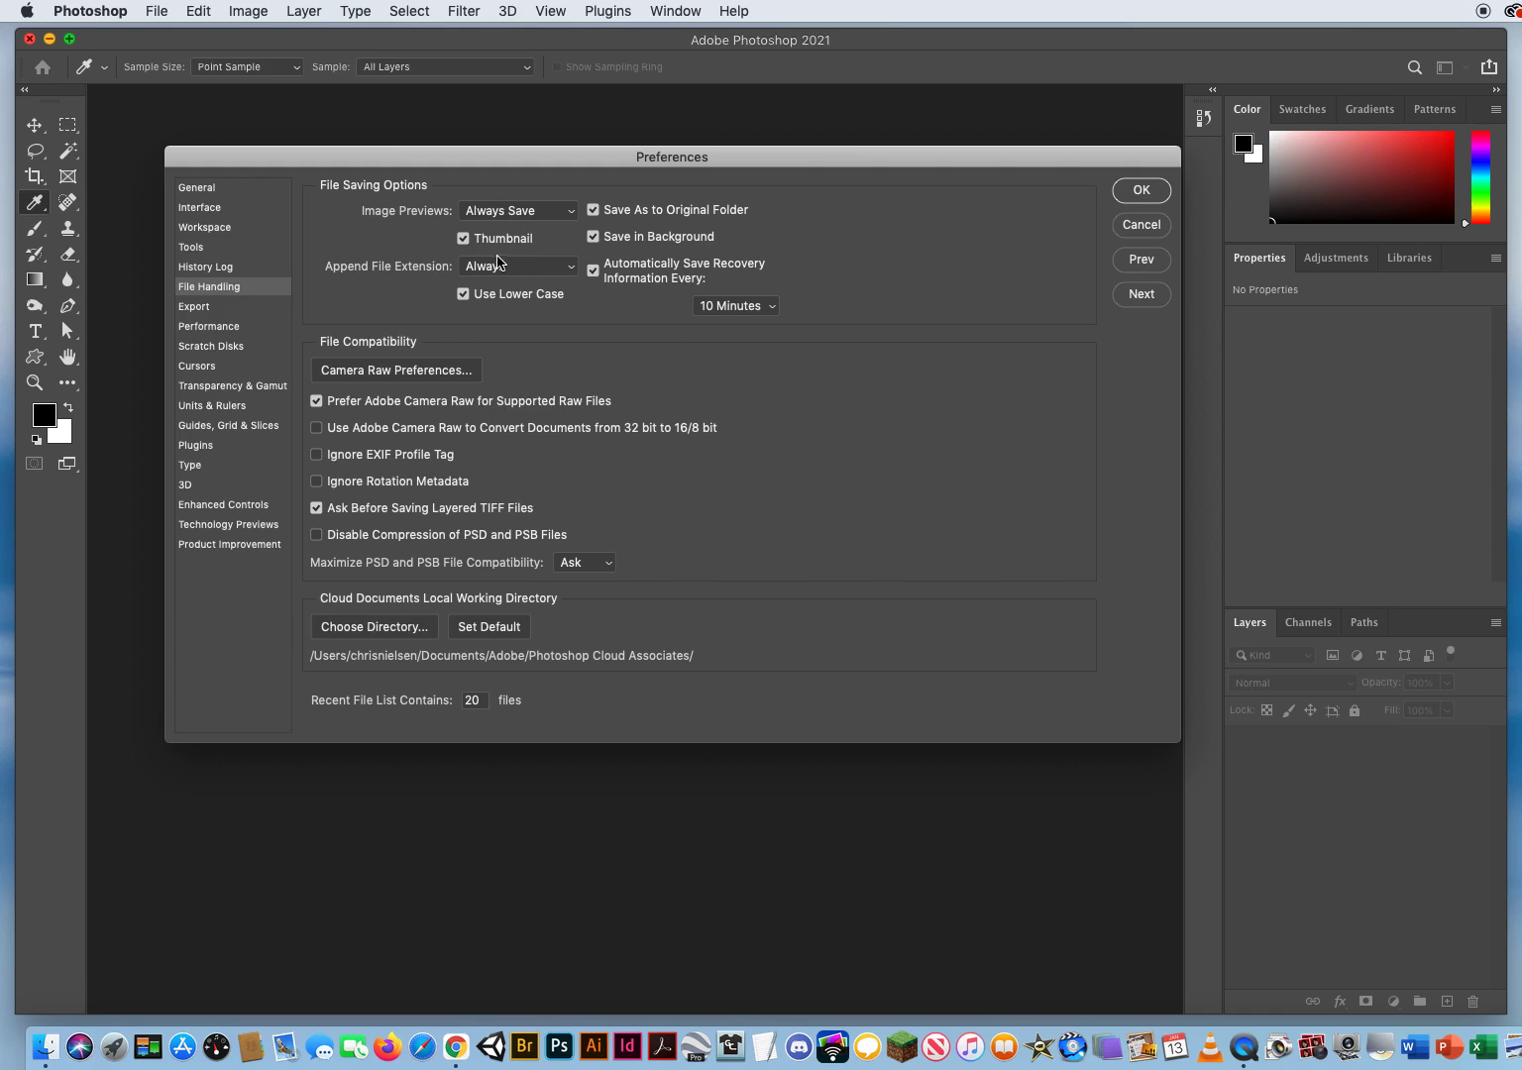
Step: Review the Export, Performance and Scratch Disks preferences, including the History States setting, and advance to the Cursors preferences
left_click(1142, 295)
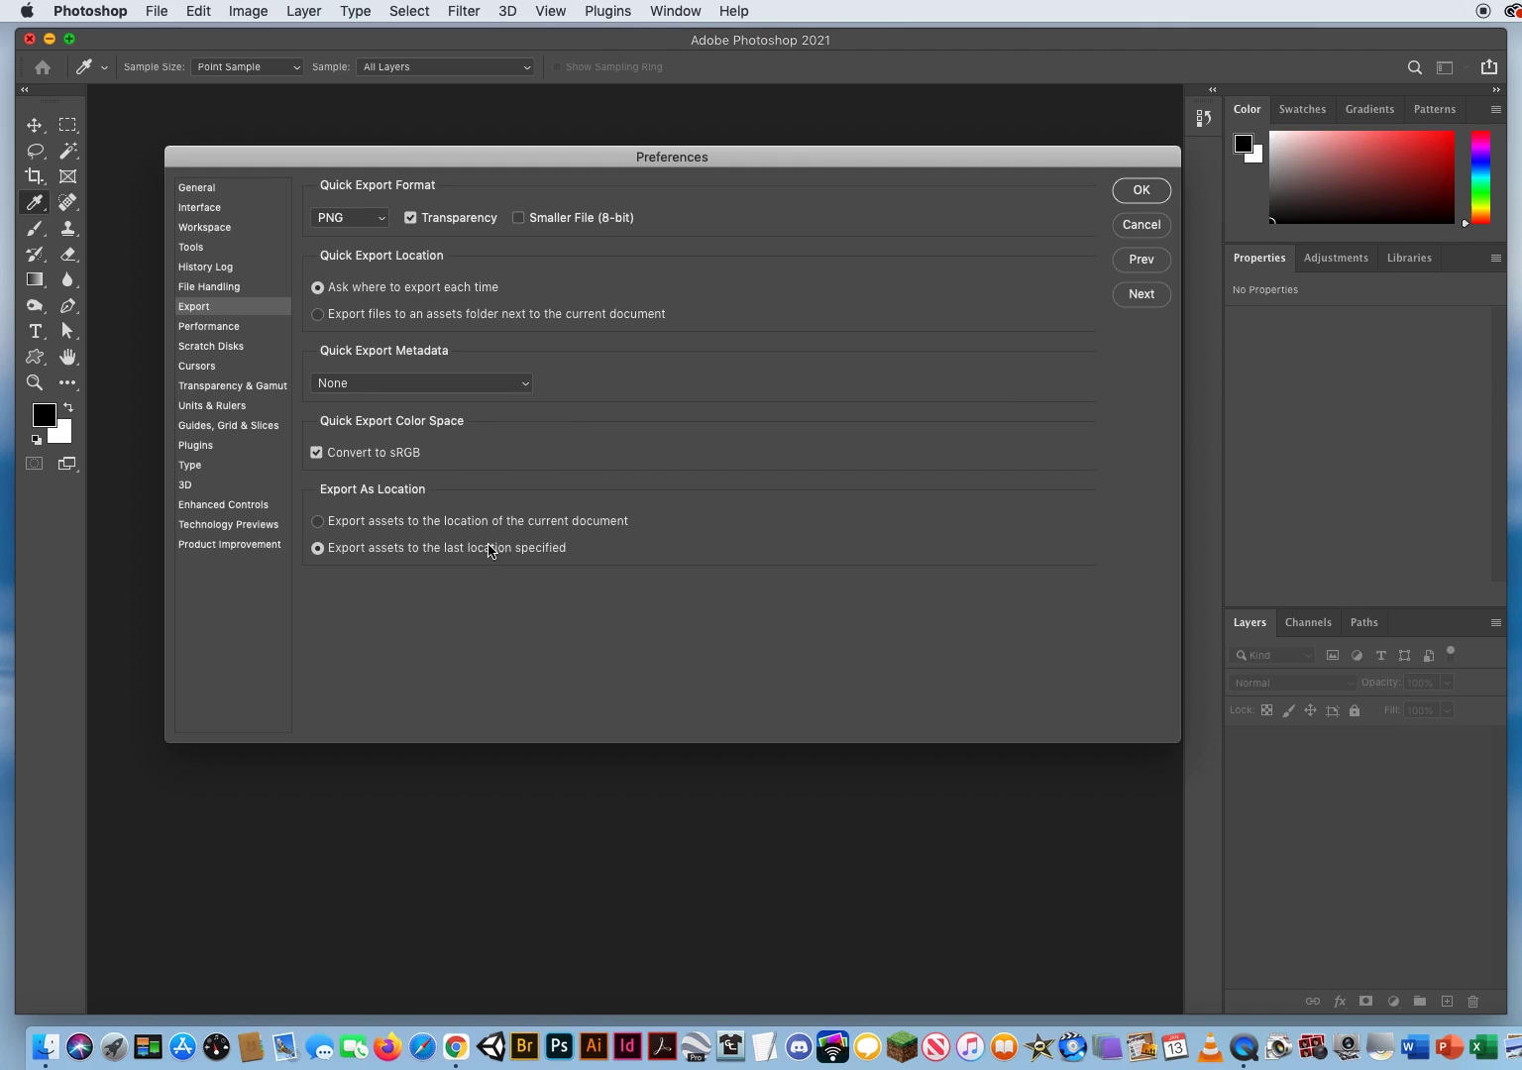
left_click(1141, 296)
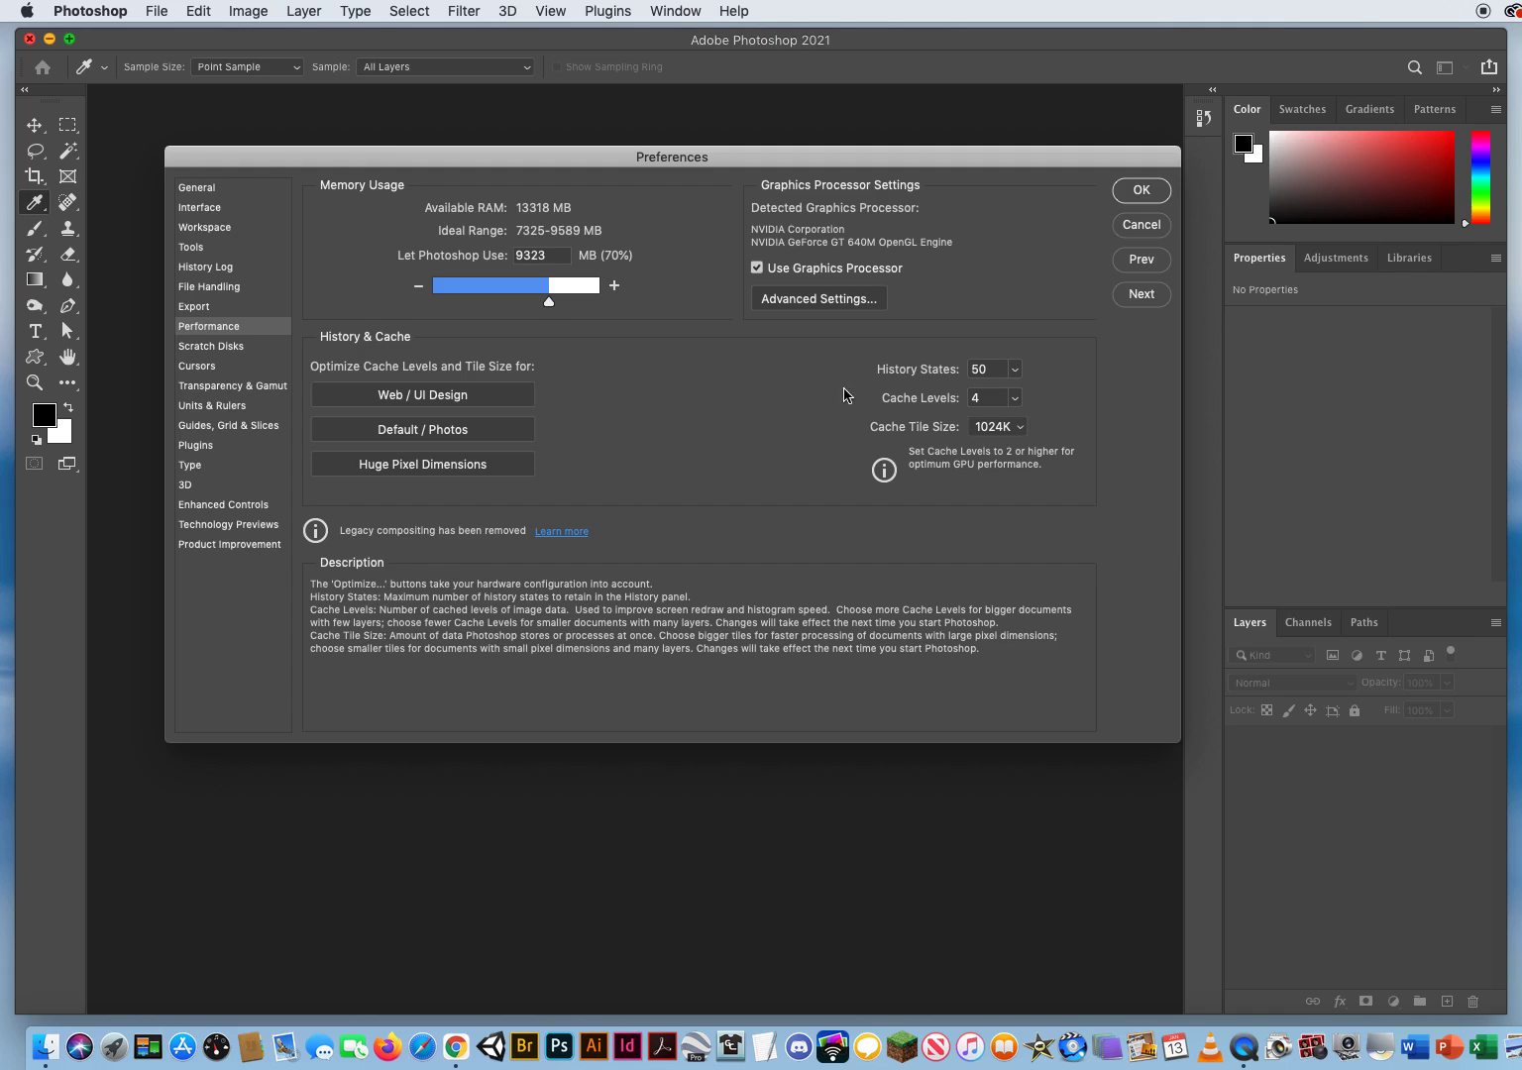
left_click(994, 368)
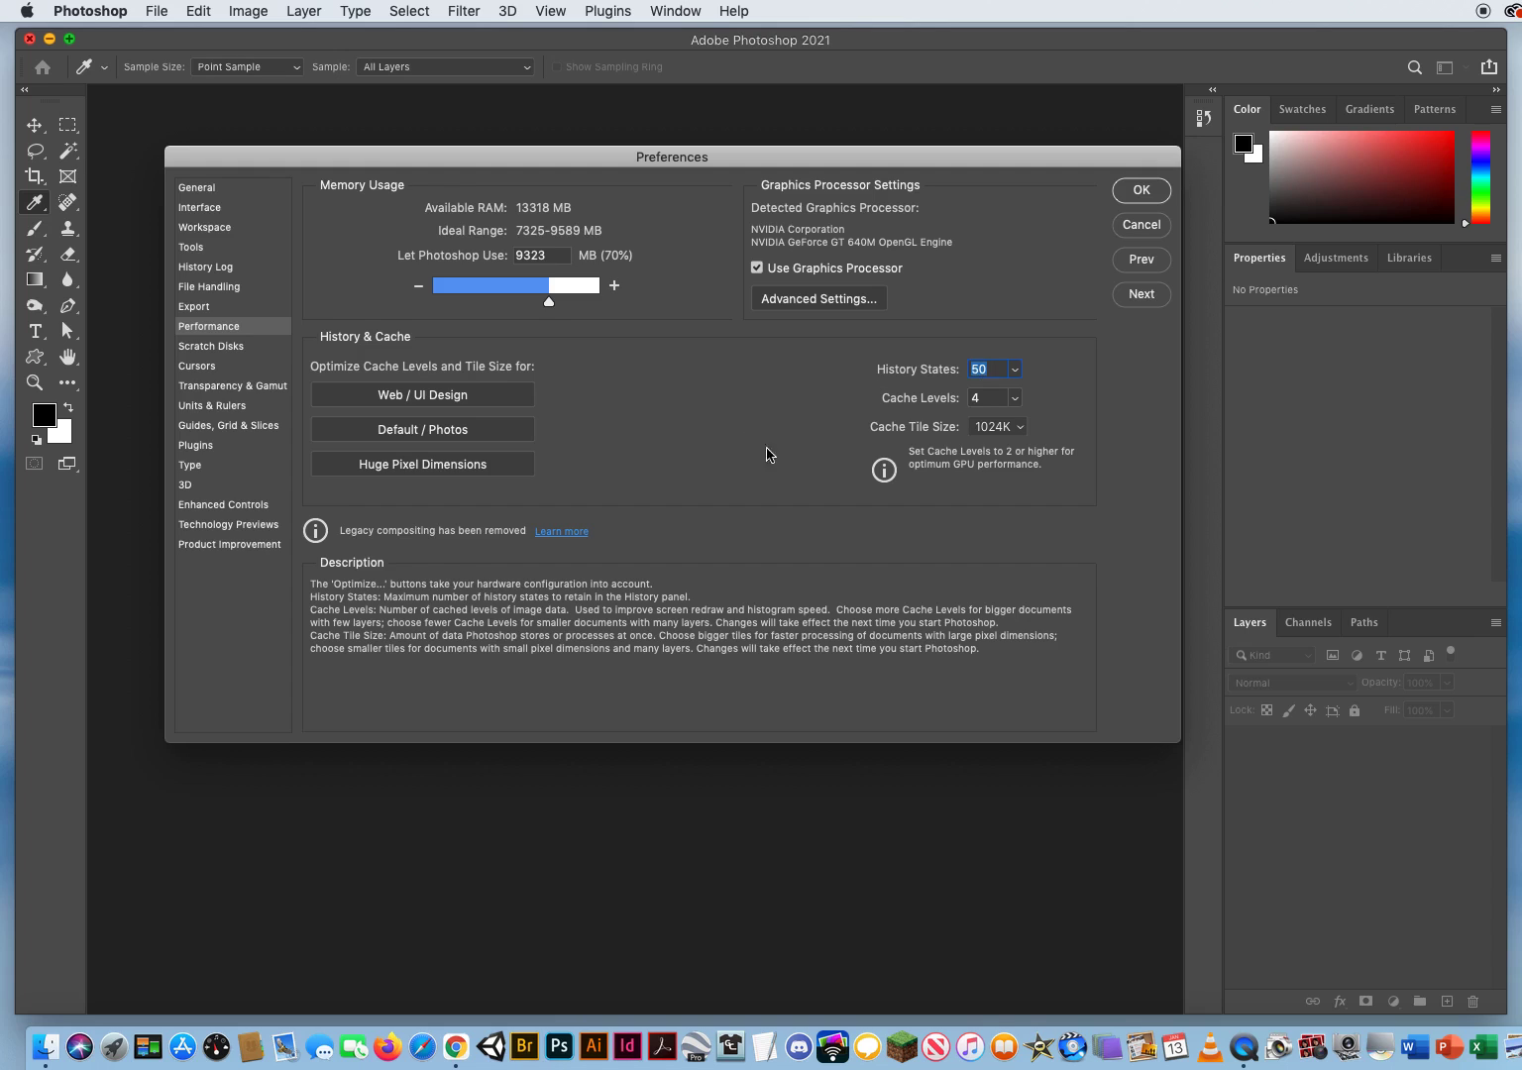
left_click(1142, 295)
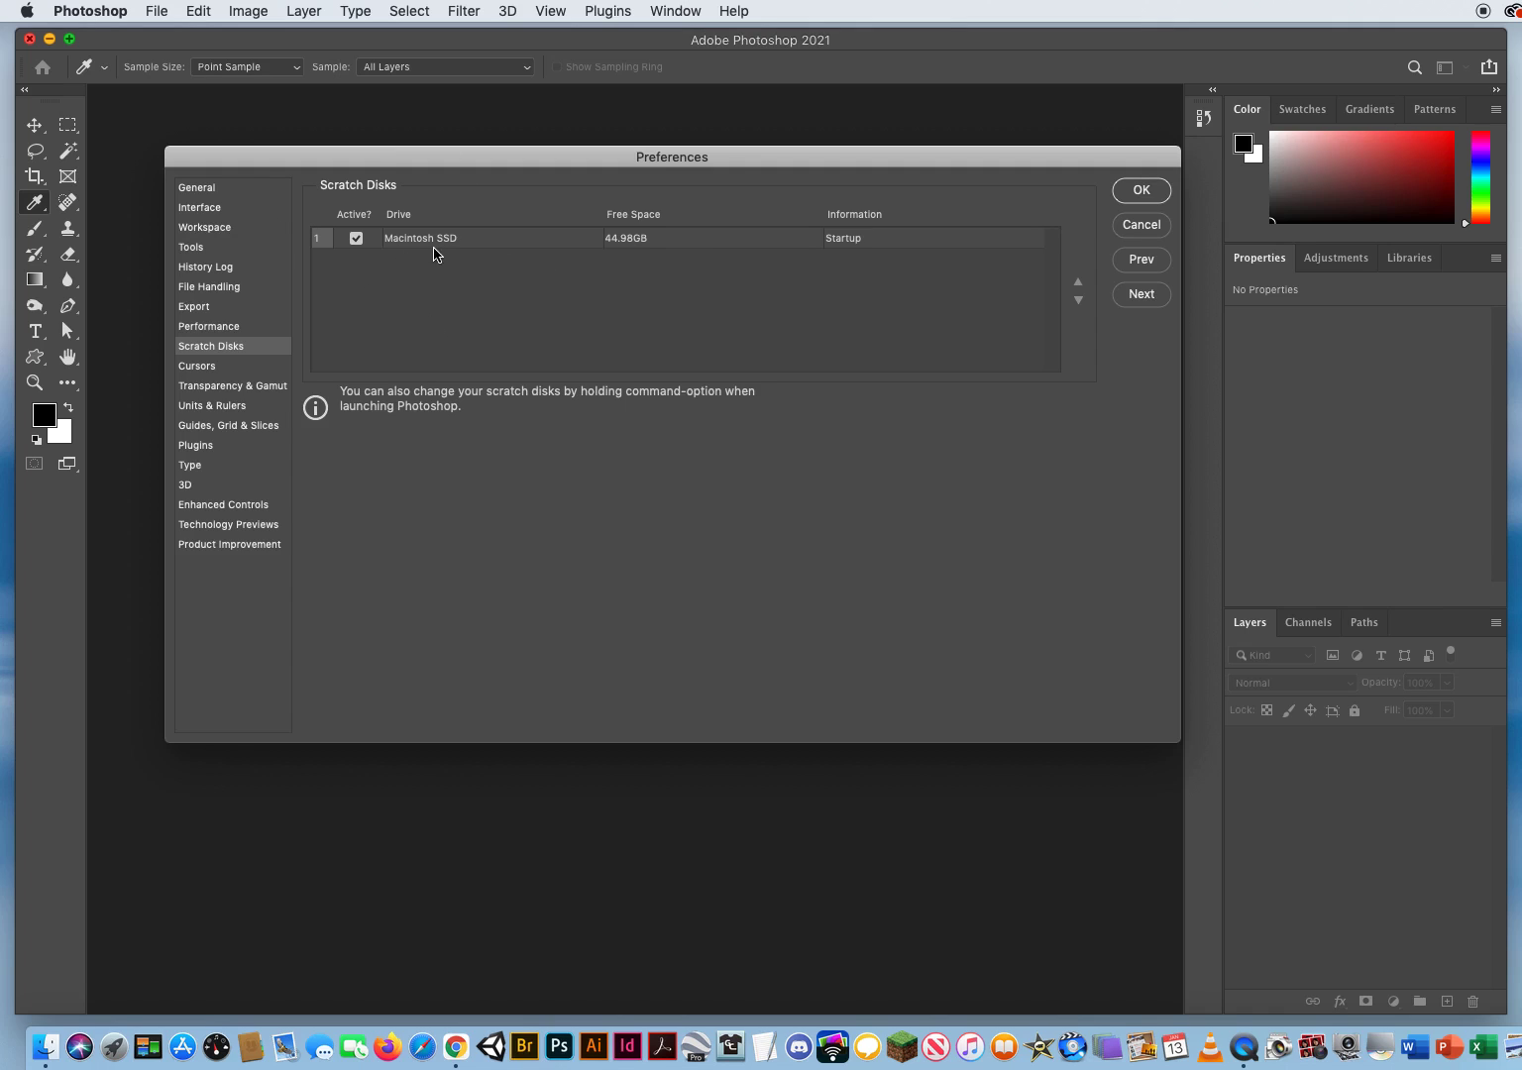
left_click(1136, 298)
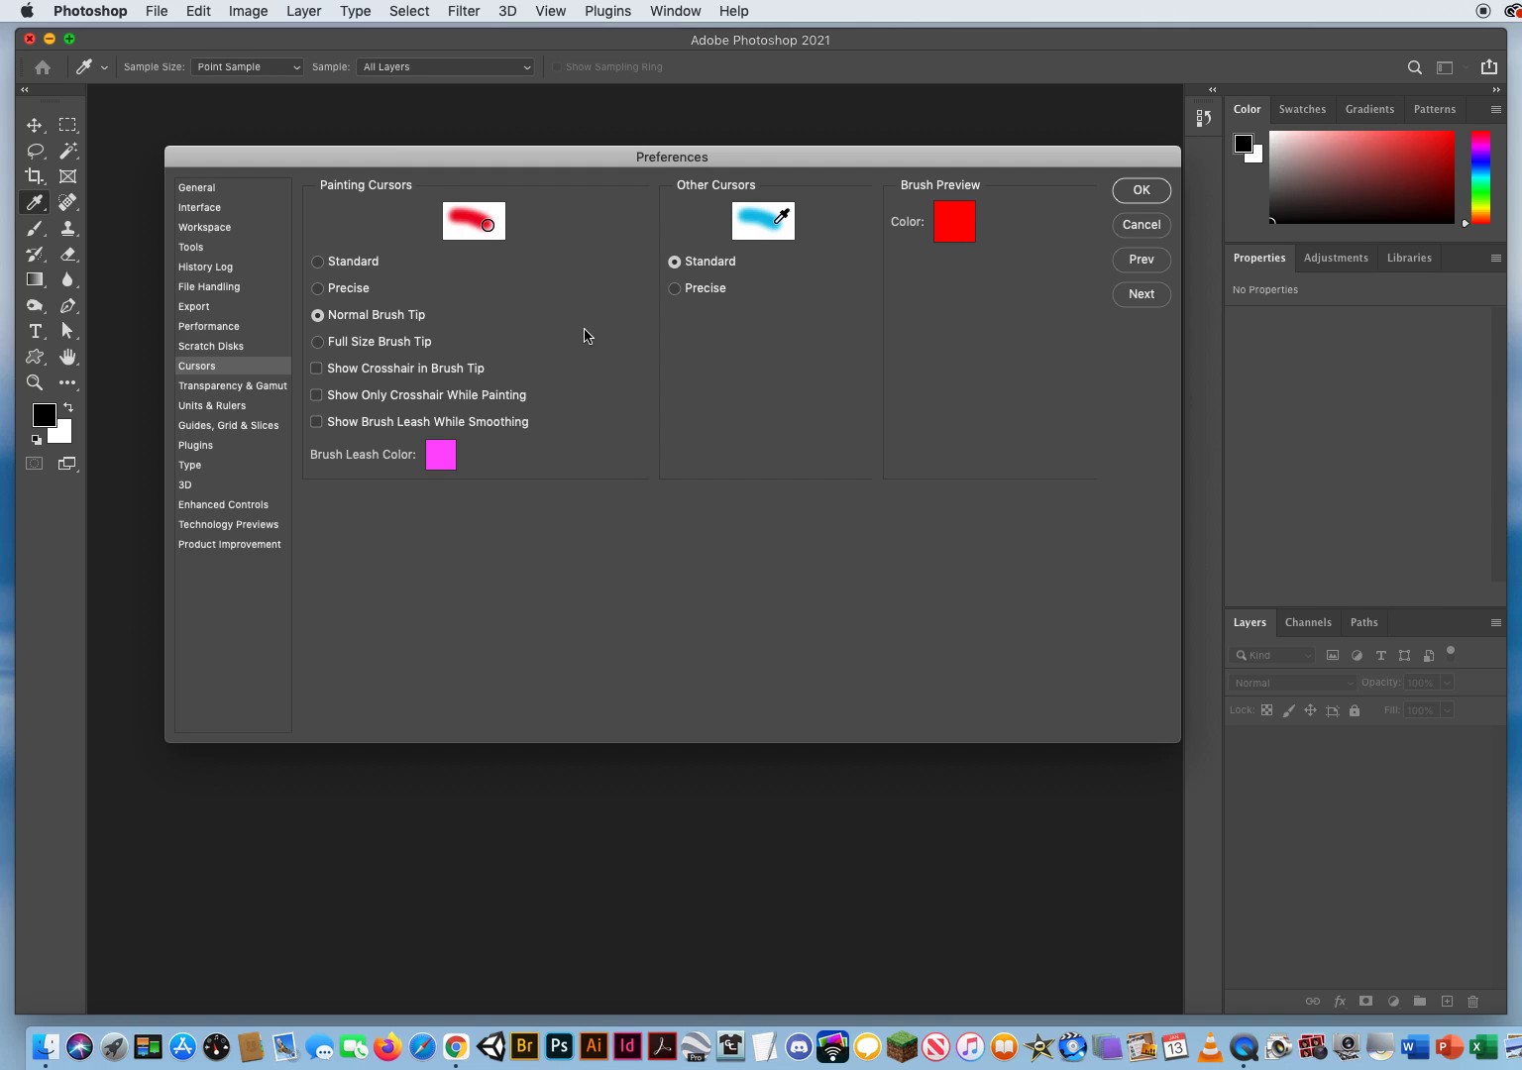
Step: Try the Standard, Precise and Full Size Brush Tip painting cursors and return the setting to Normal Brush Tip
left_click(318, 263)
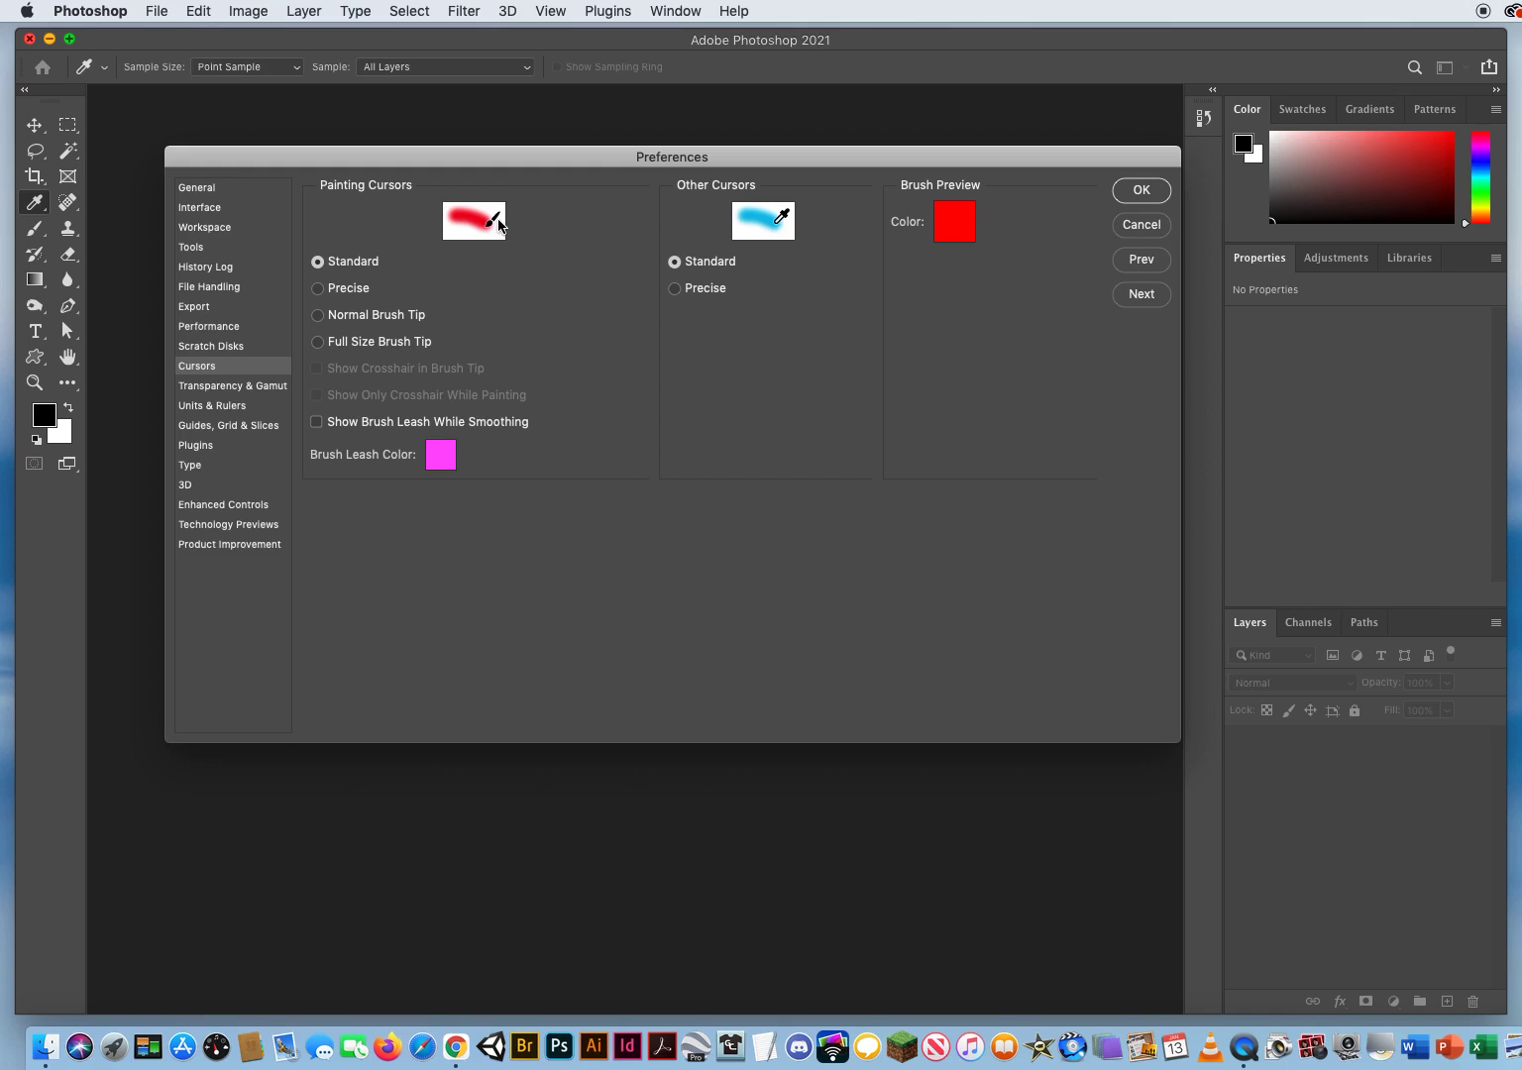
left_click(318, 288)
left_click(318, 315)
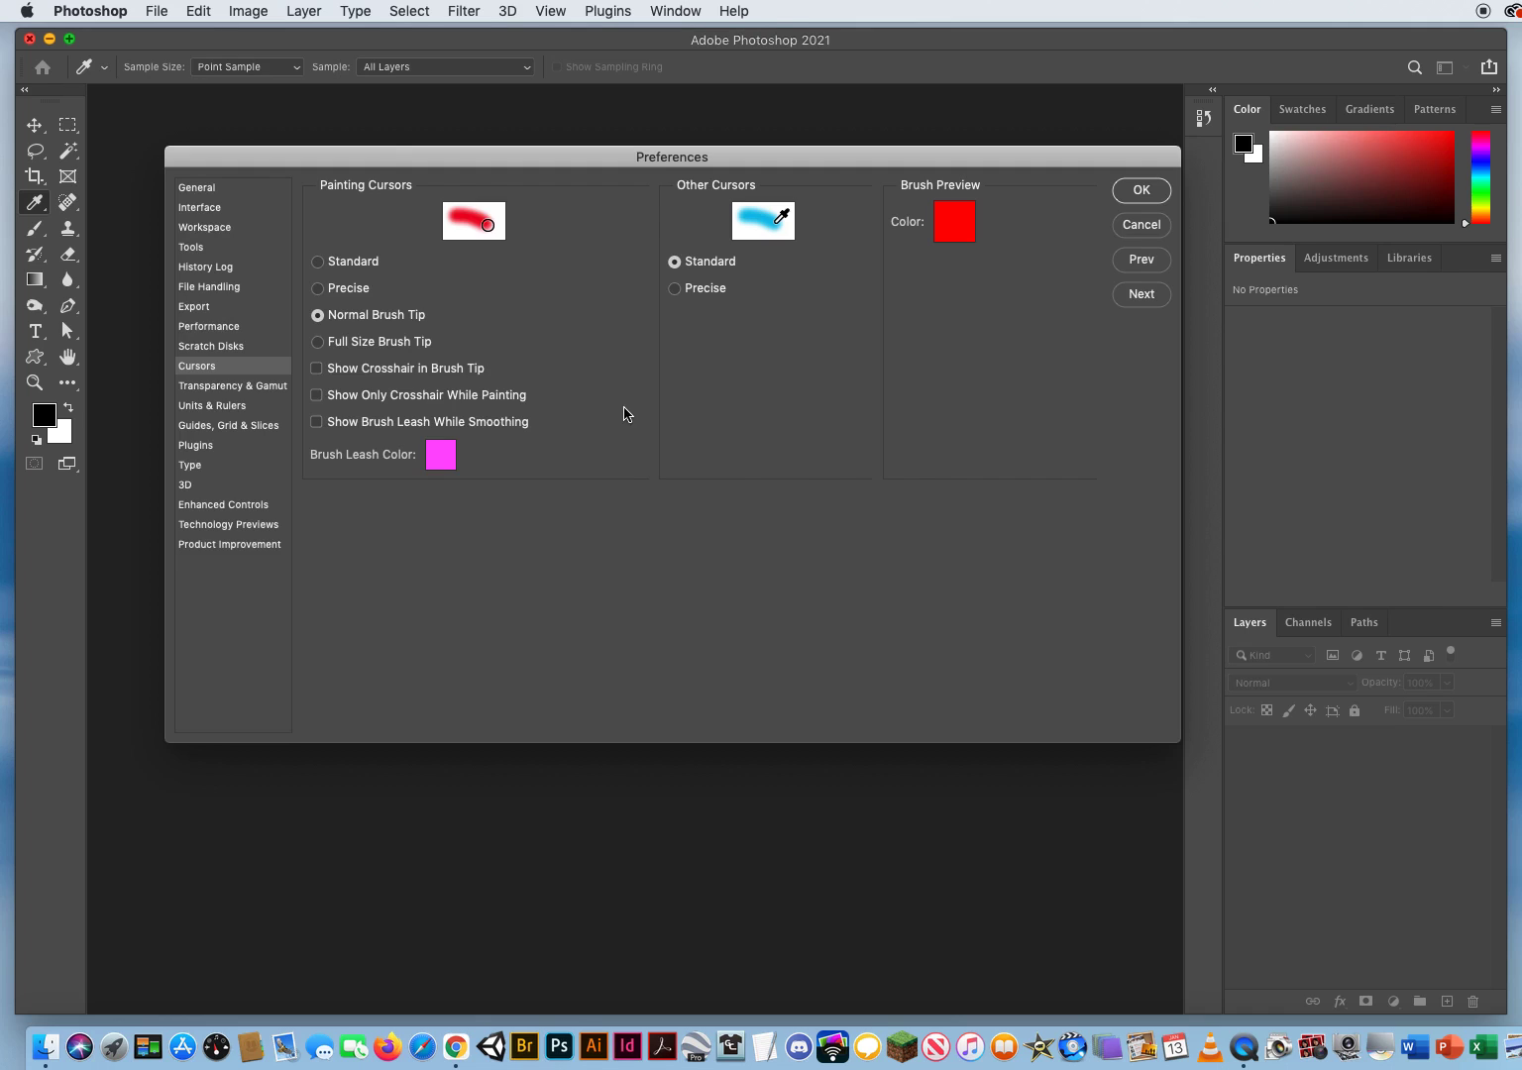
left_click(318, 343)
left_click(320, 316)
Step: Toggle Show Crosshair in Brush Tip and Show Only Crosshair While Painting, and try Precise for Other Cursors before returning it to Standard
left_click(317, 369)
left_click(317, 397)
left_click(675, 288)
left_click(677, 262)
Step: Advance past Transparency & Gamut to Units & Rulers and review the unit options, keeping Rulers in Inches and Type in Points
left_click(1140, 295)
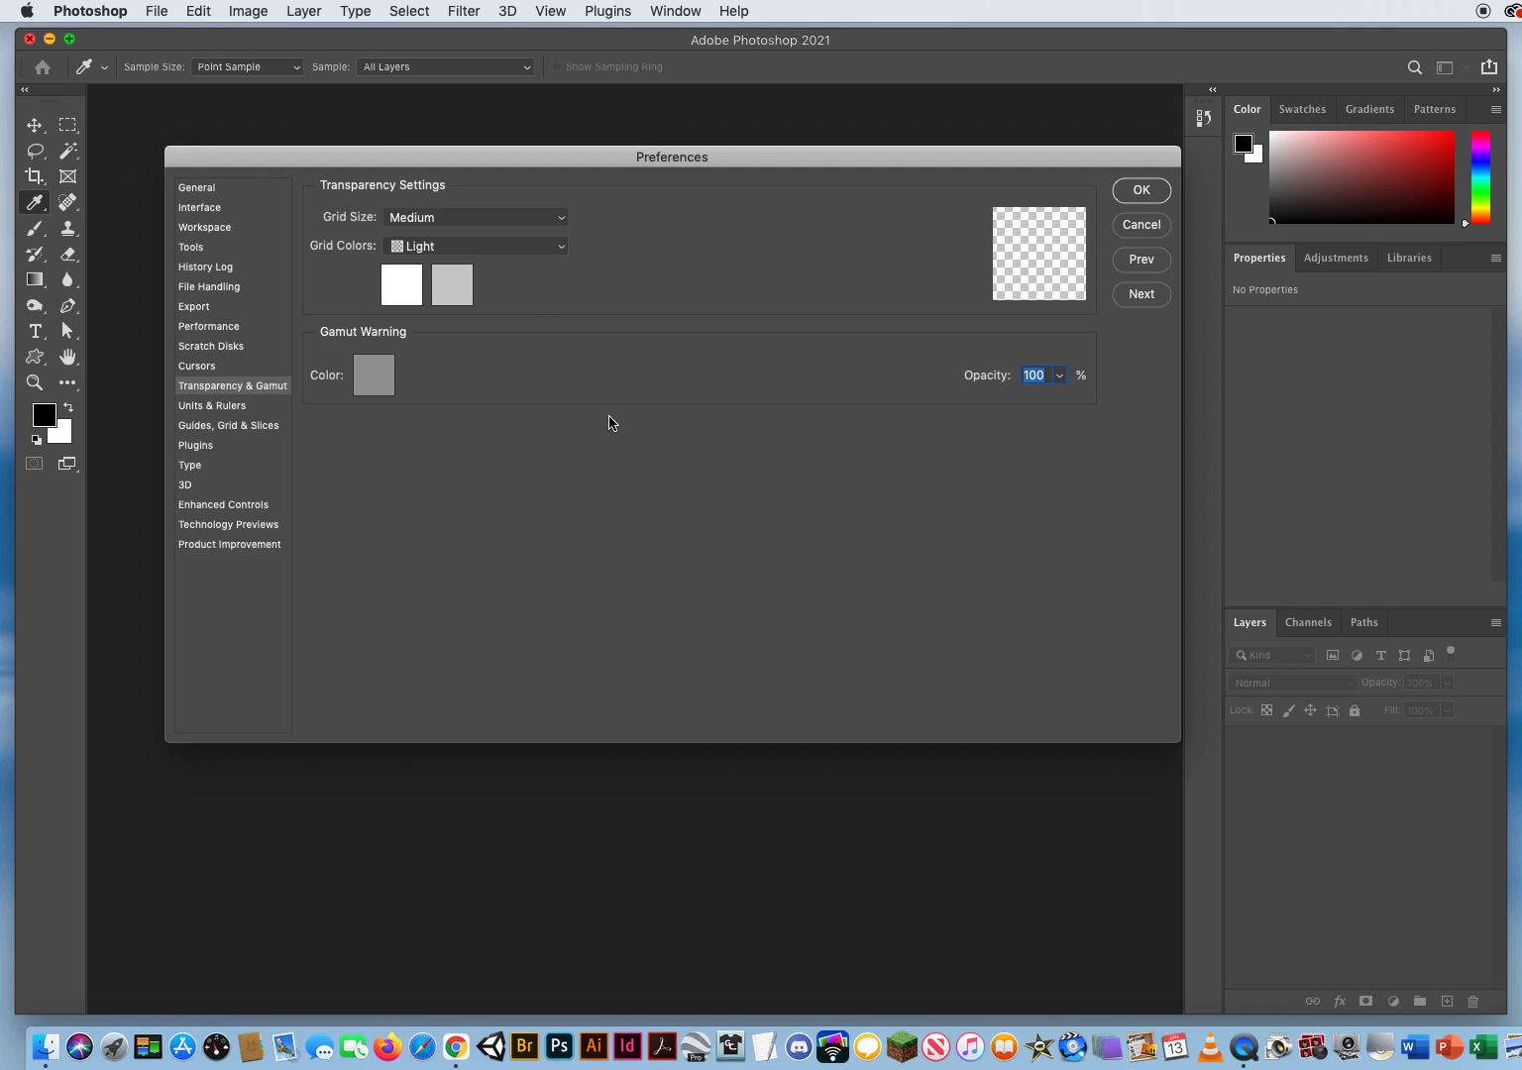
left_click(1142, 293)
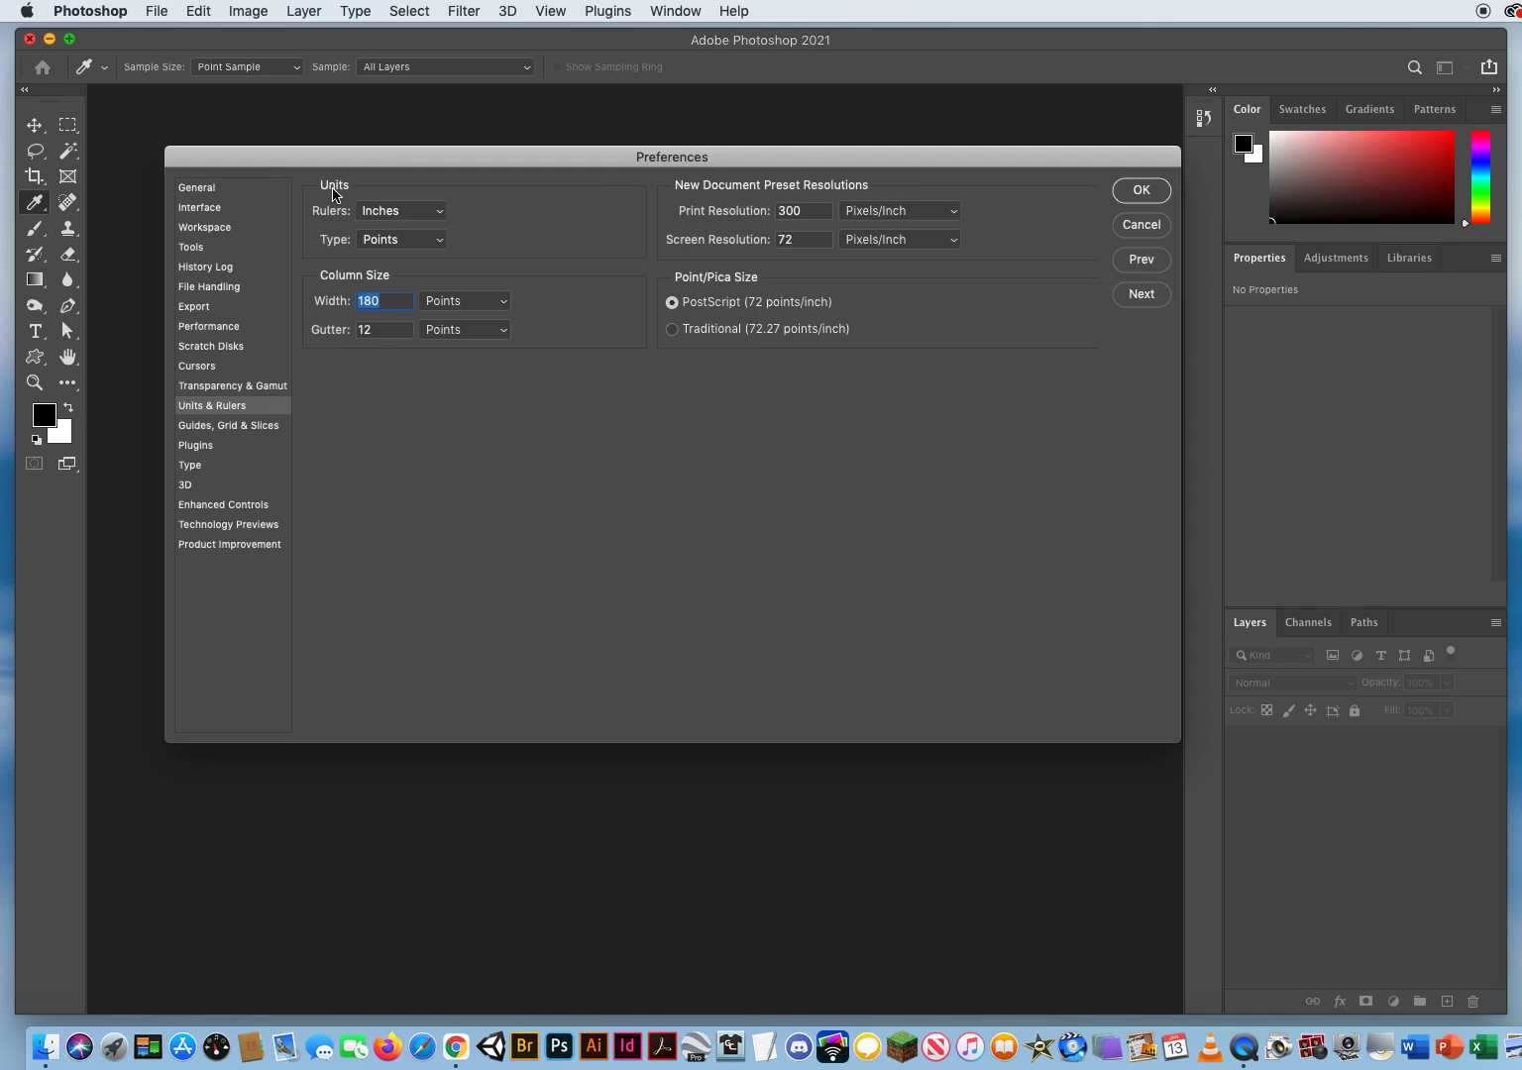
left_click(417, 212)
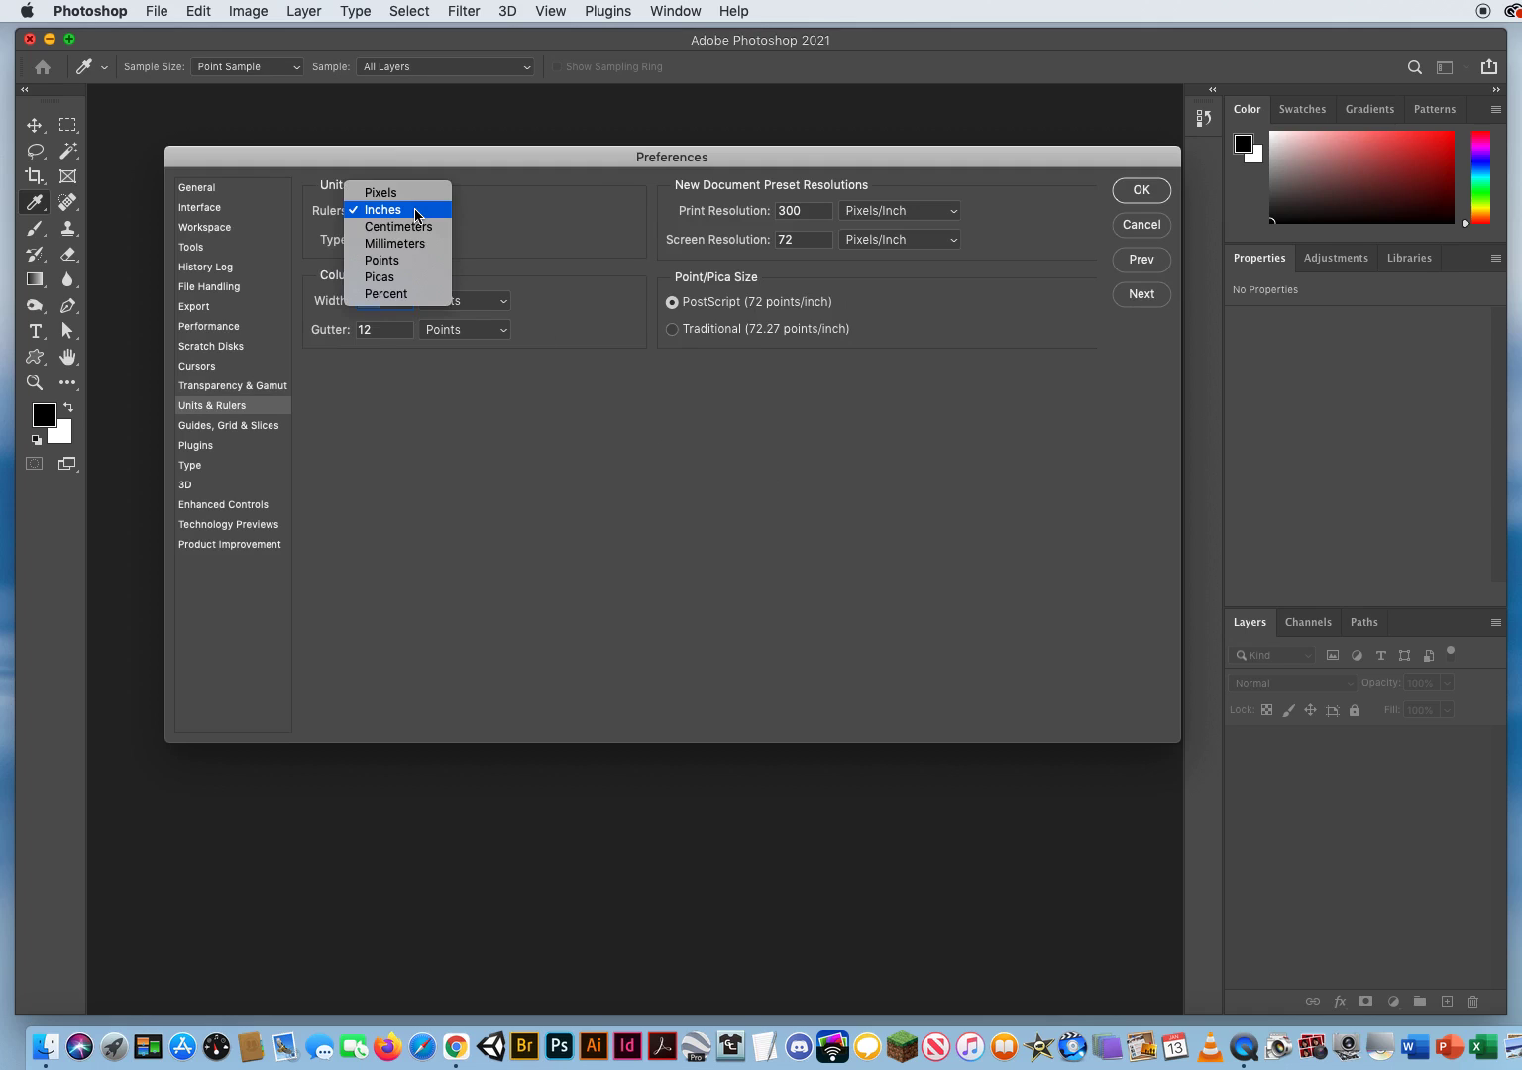
left_click(418, 212)
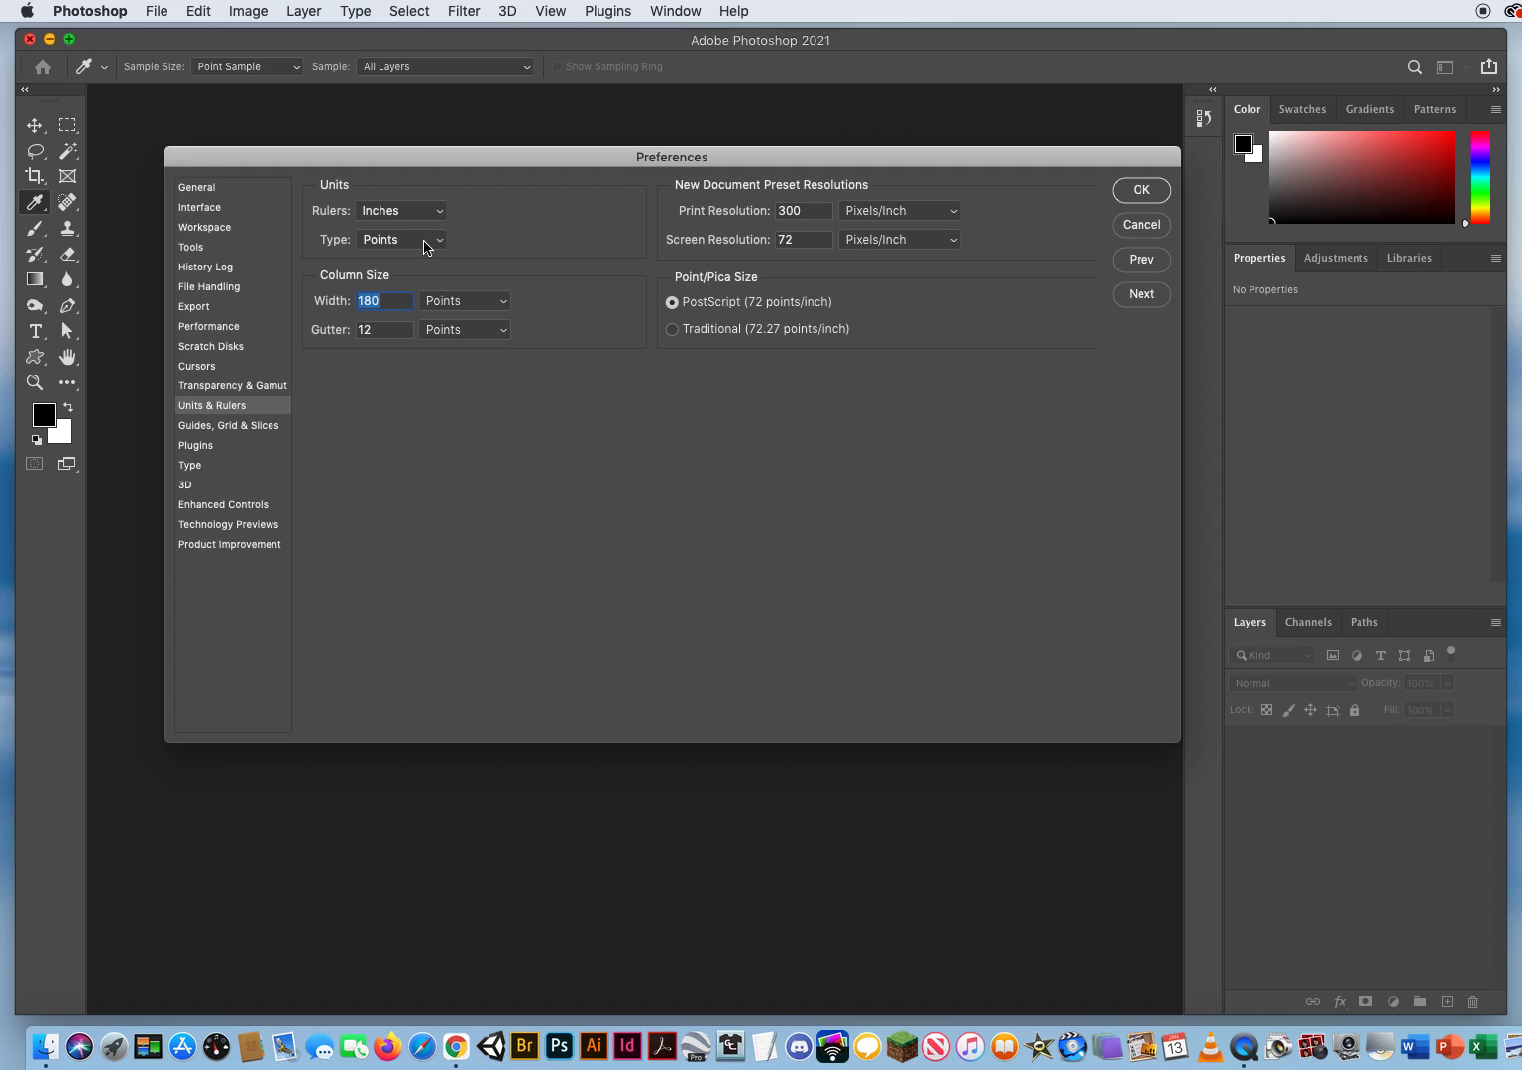
left_click(409, 243)
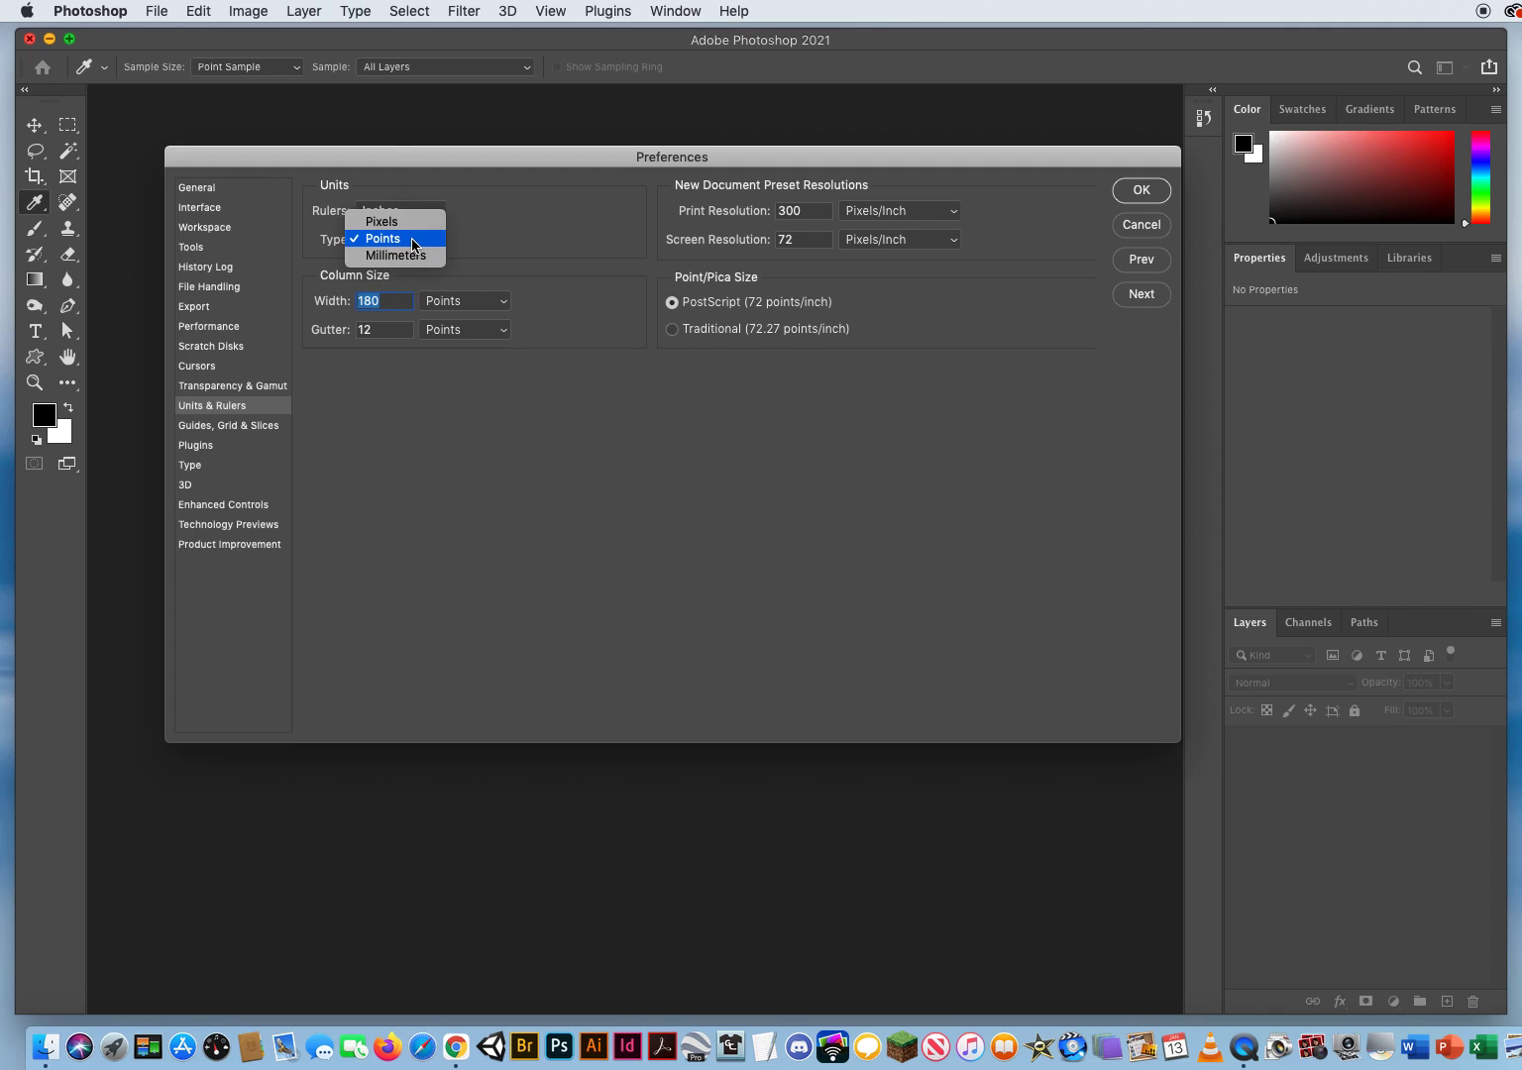
left_click(411, 244)
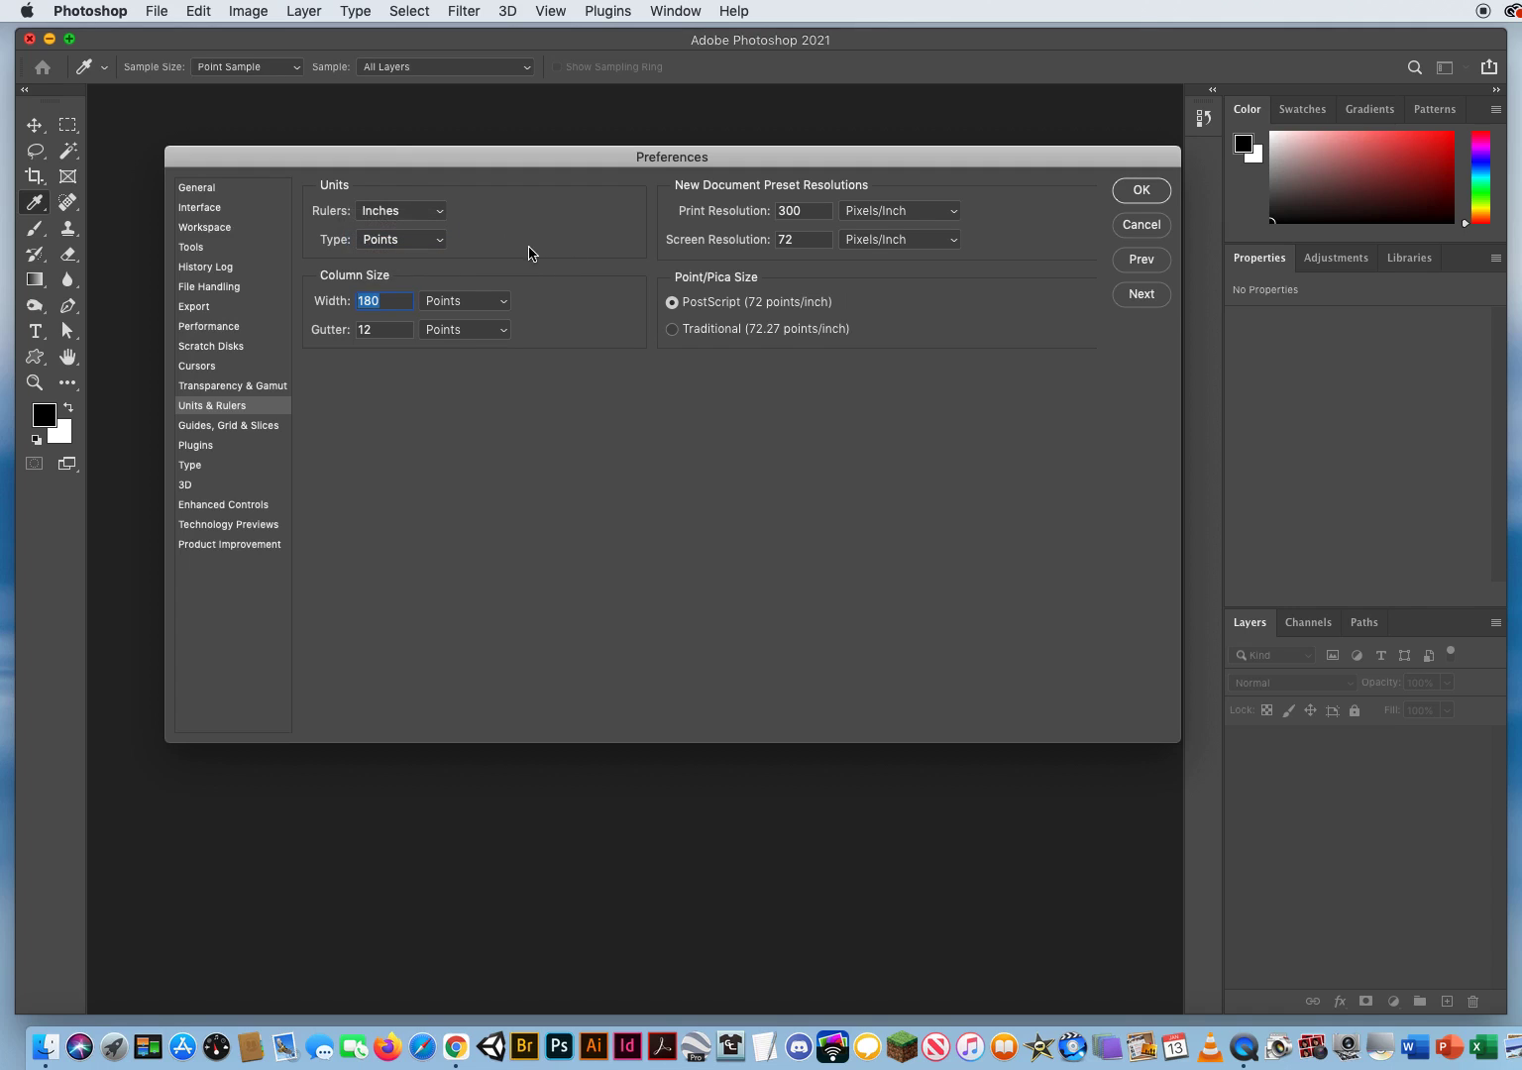
Step: Review the print and screen resolution values under New Document Preset Resolutions
double_click(827, 211)
double_click(805, 239)
double_click(805, 210)
double_click(805, 240)
key("shift+Tab")
Step: Advance to Guides, Grid & Slices and review the canvas guide options, keeping the Light Red color and solid line style
left_click(1140, 294)
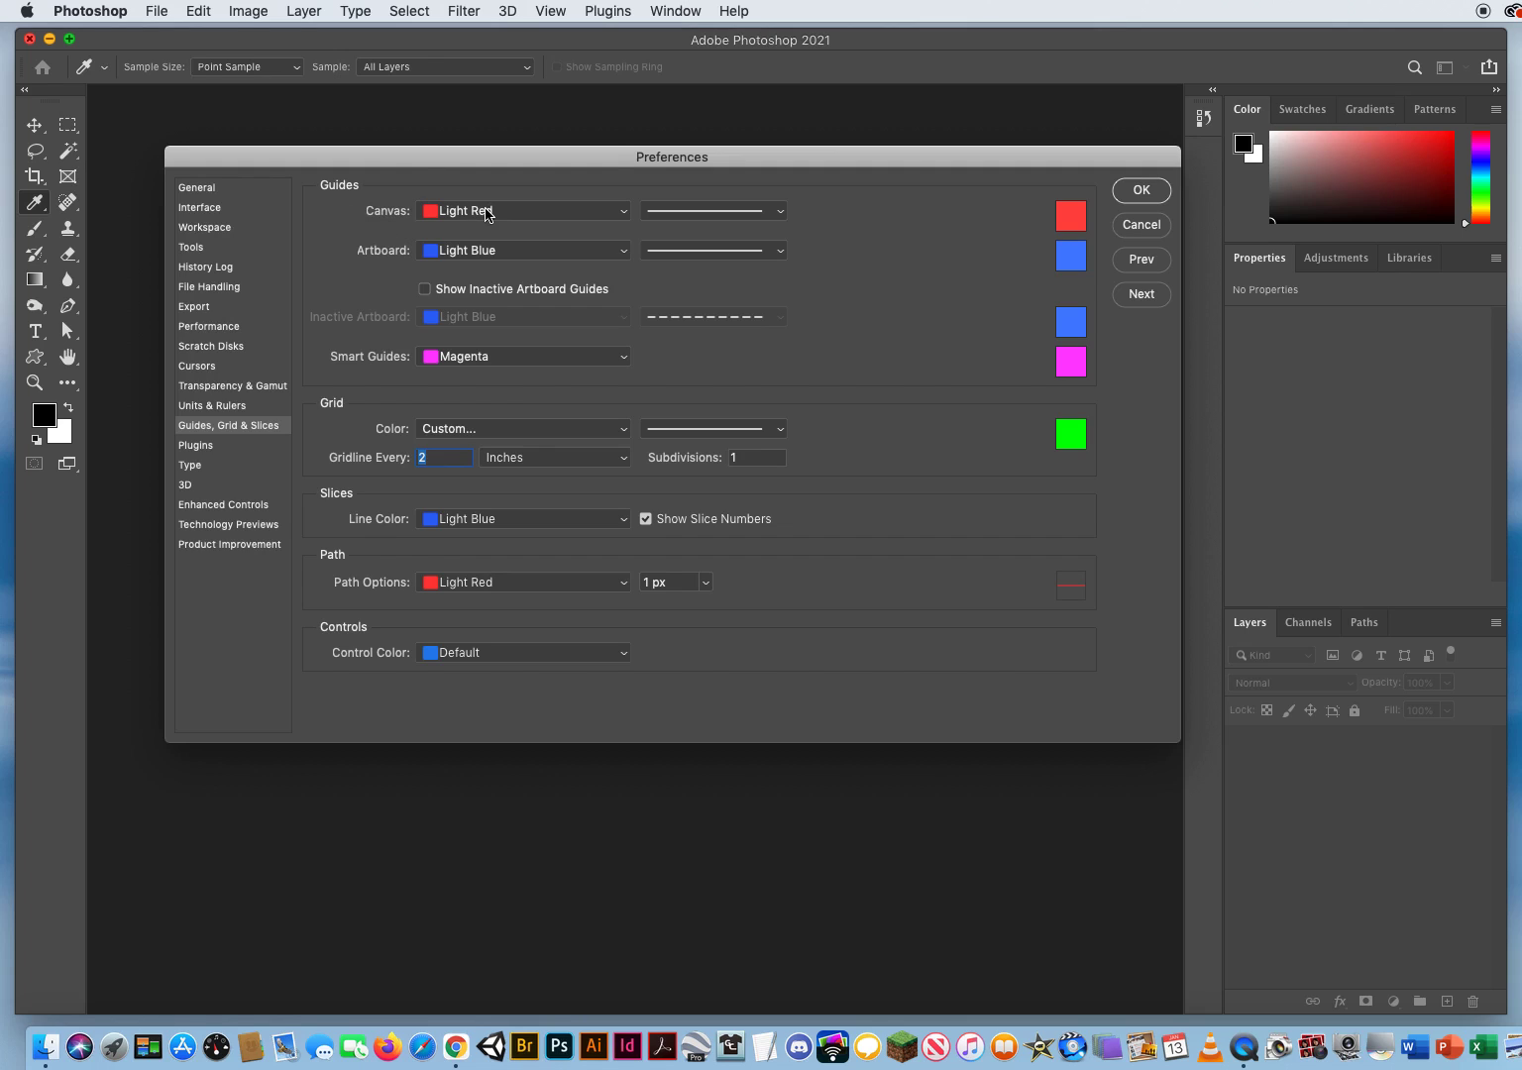
left_click(486, 210)
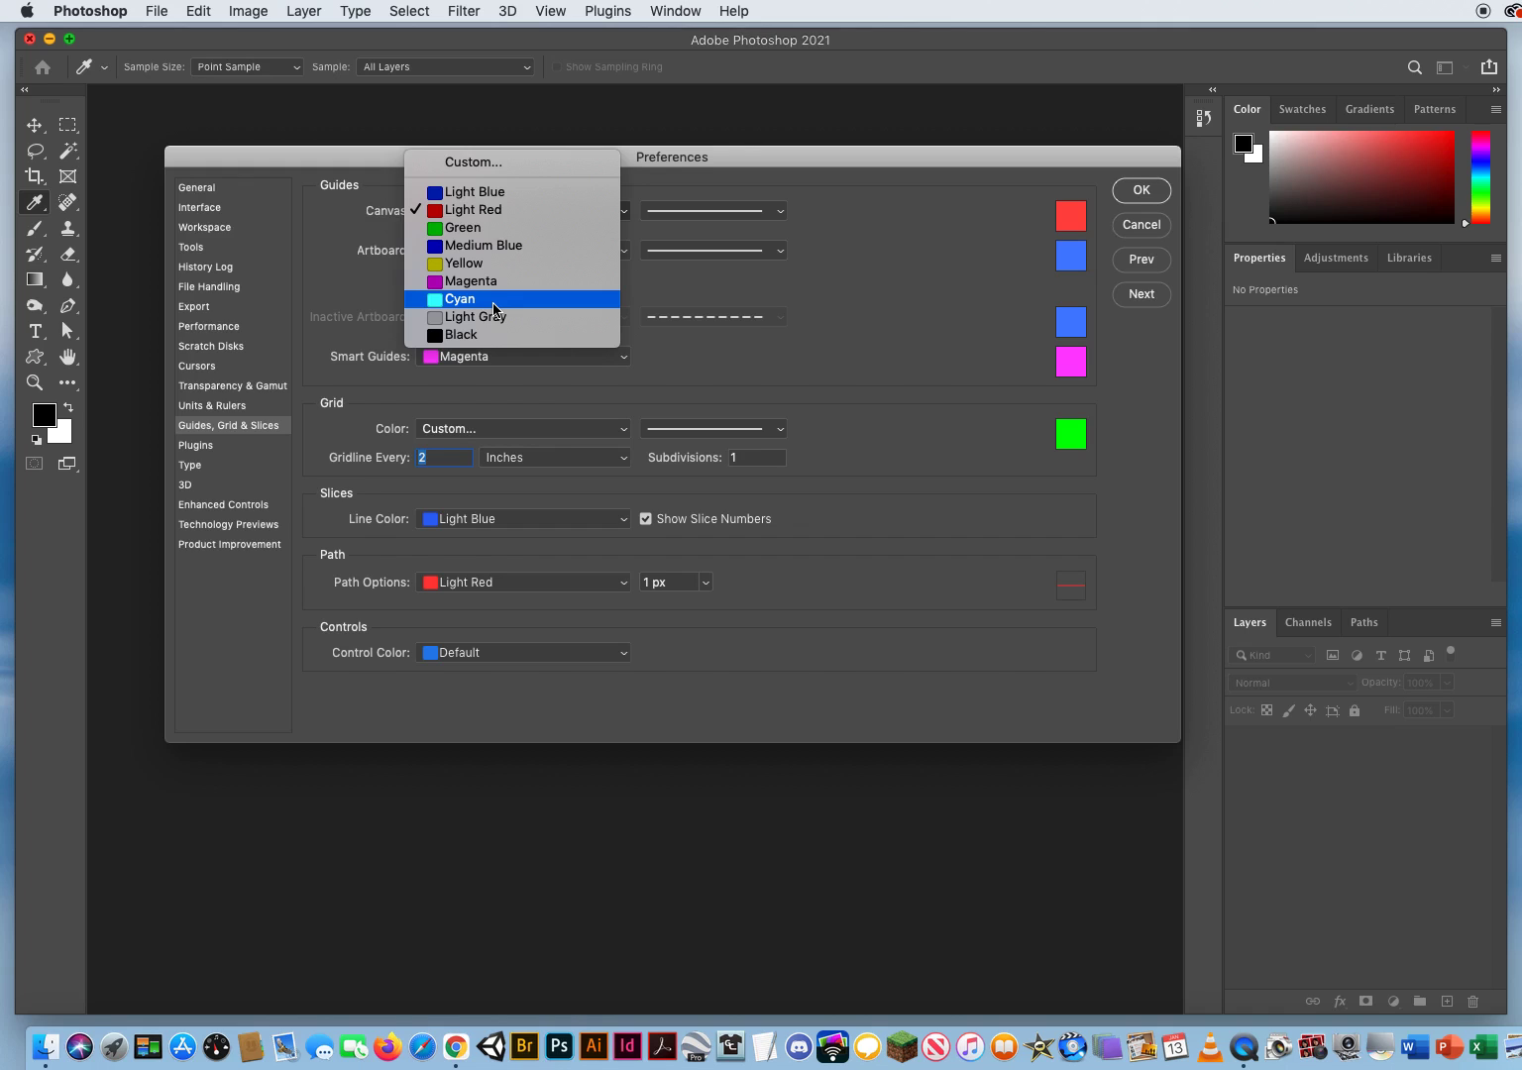
left_click(517, 210)
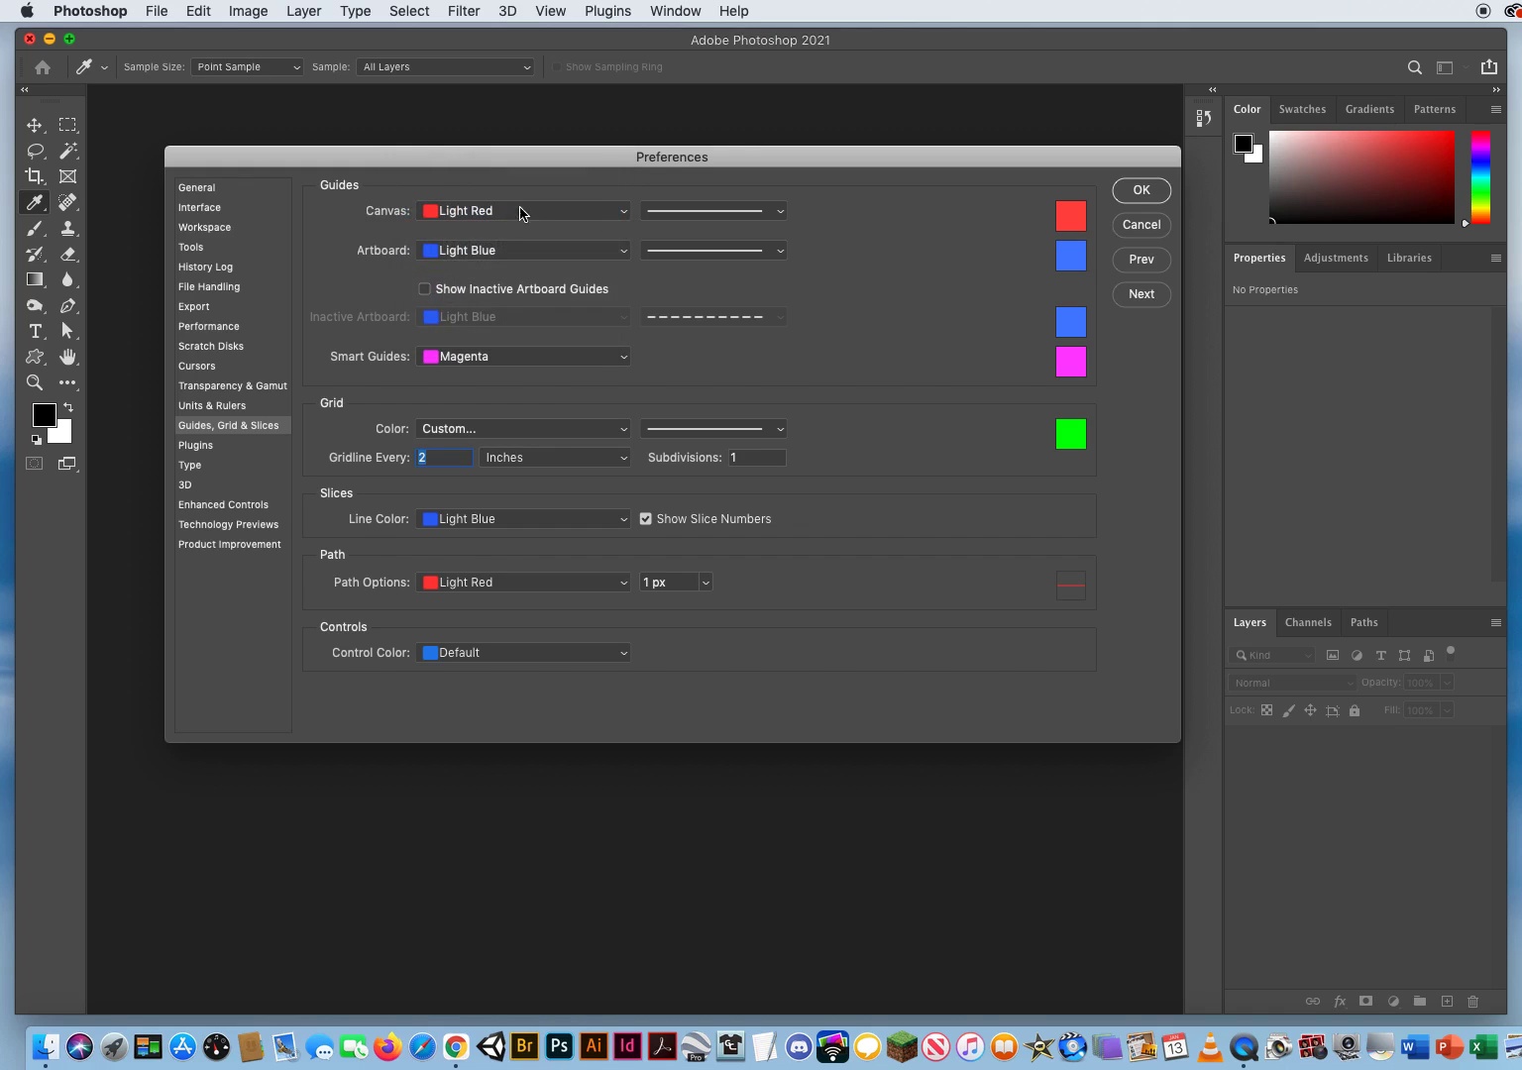
left_click(734, 213)
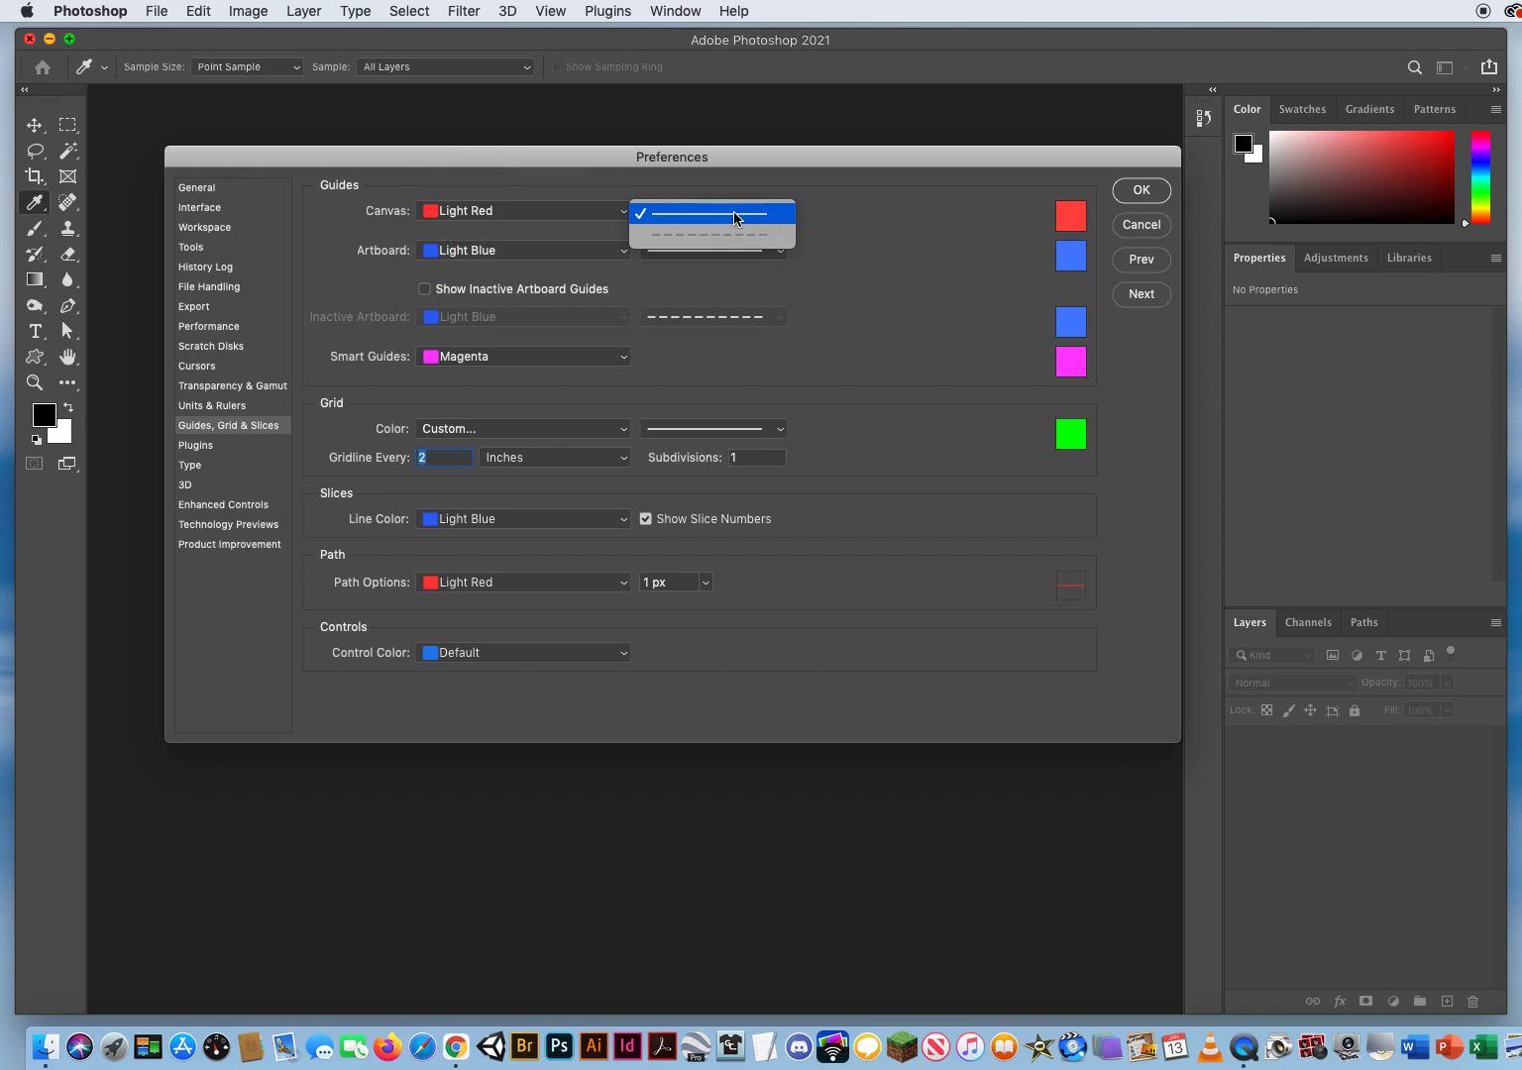
left_click(735, 214)
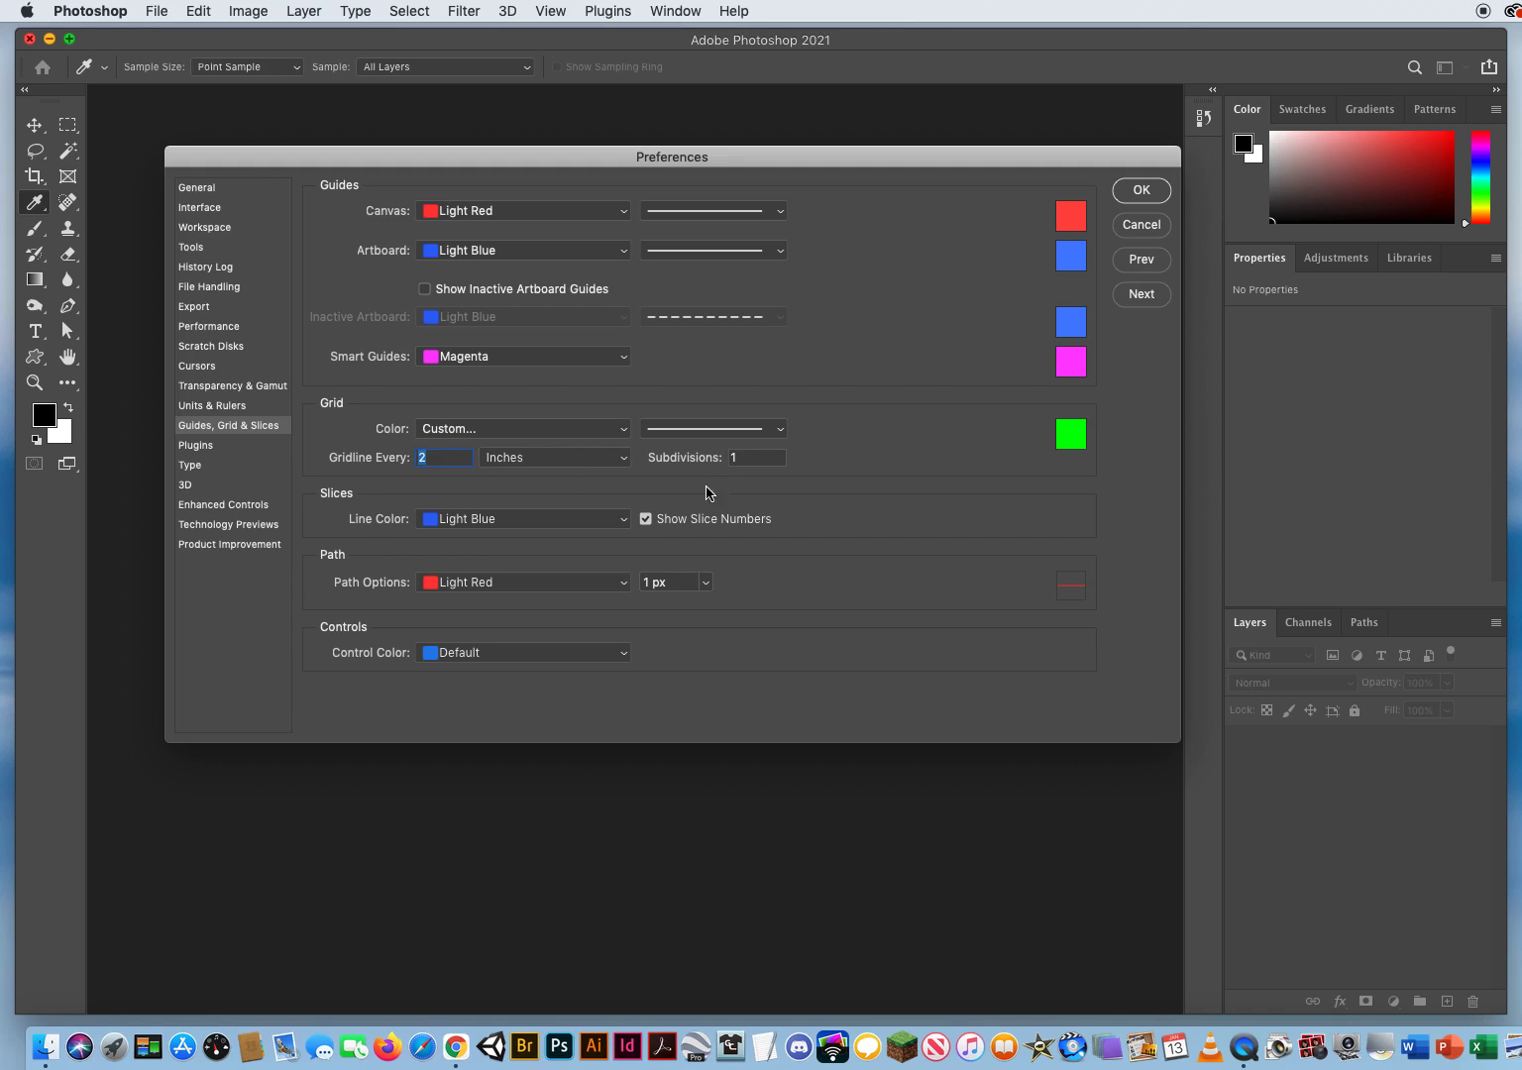
Step: Review the grid's subdivisions and line style options, keeping the solid line
left_click_drag(757, 459, 702, 457)
left_click(682, 433)
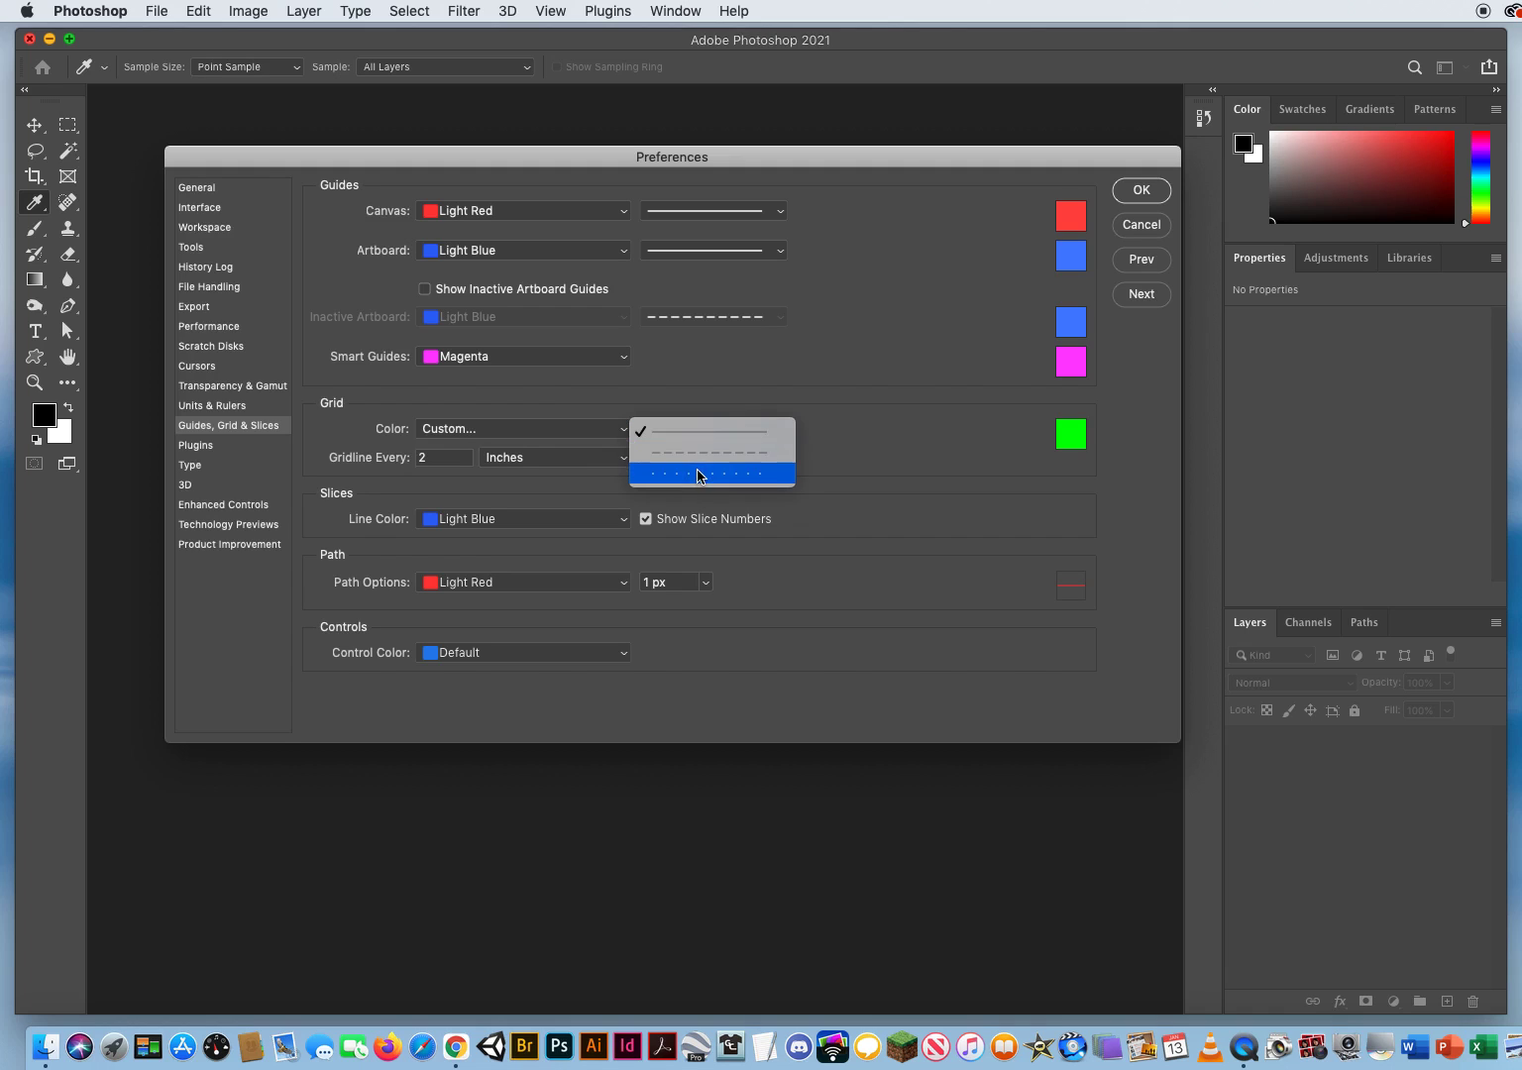
left_click(740, 434)
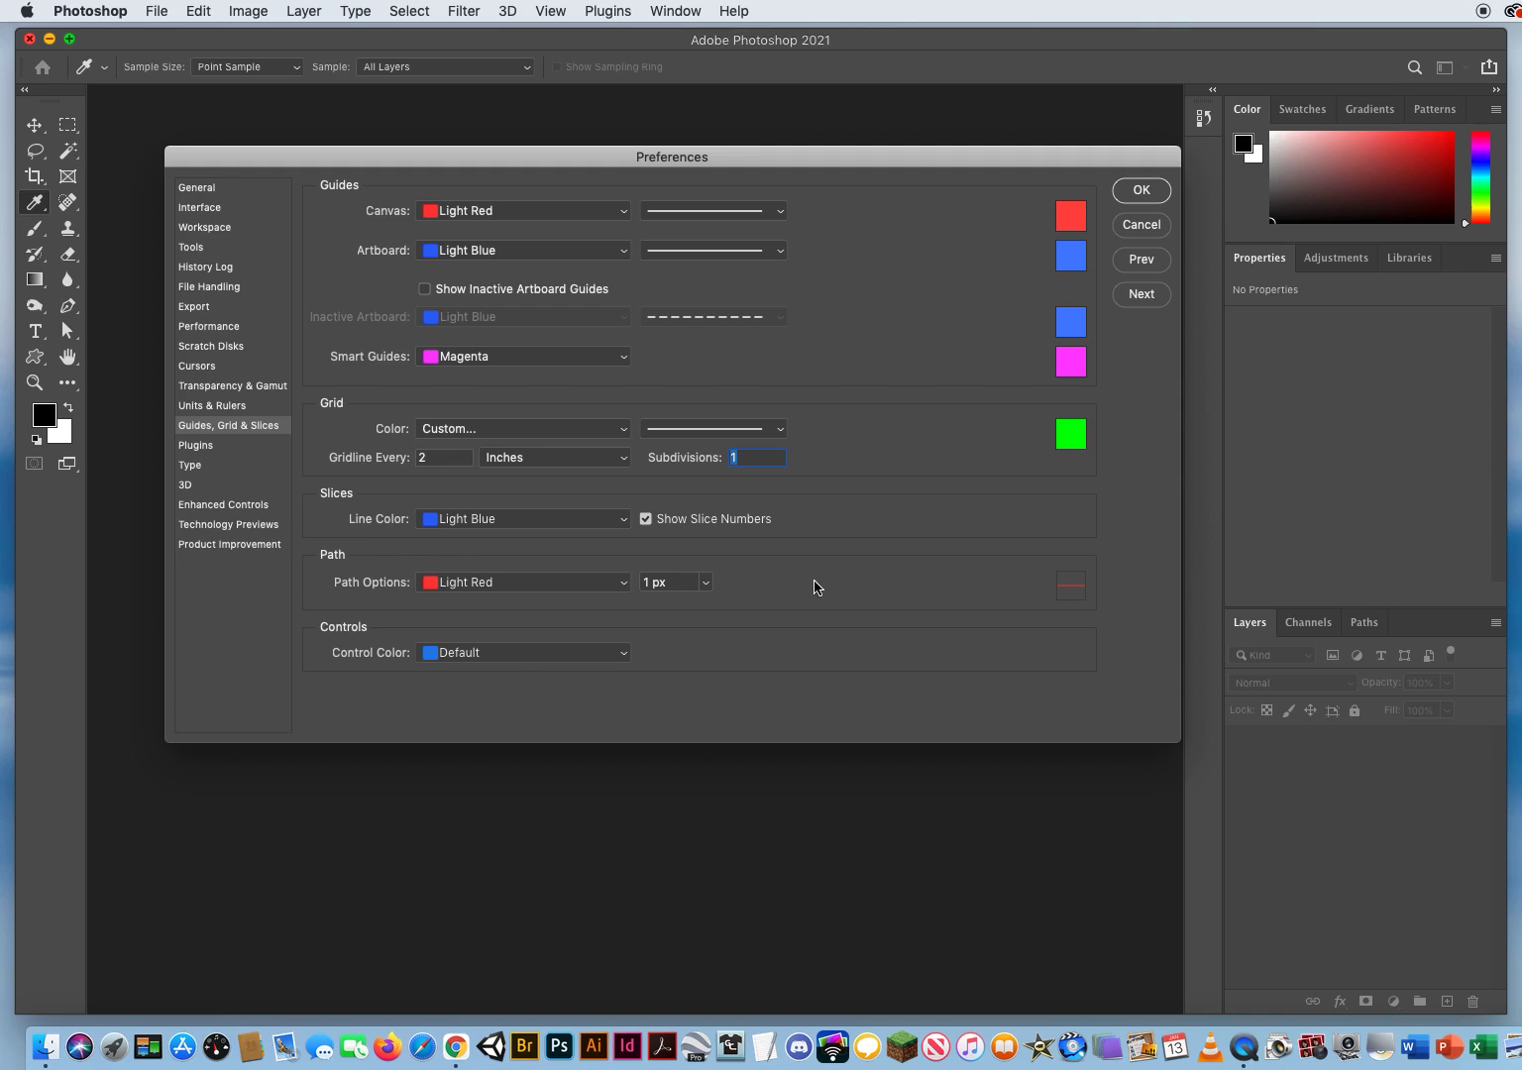
Step: Review the path and control color options, keeping the path at Light Red and 1 px and Control Color at Default
left_click(569, 585)
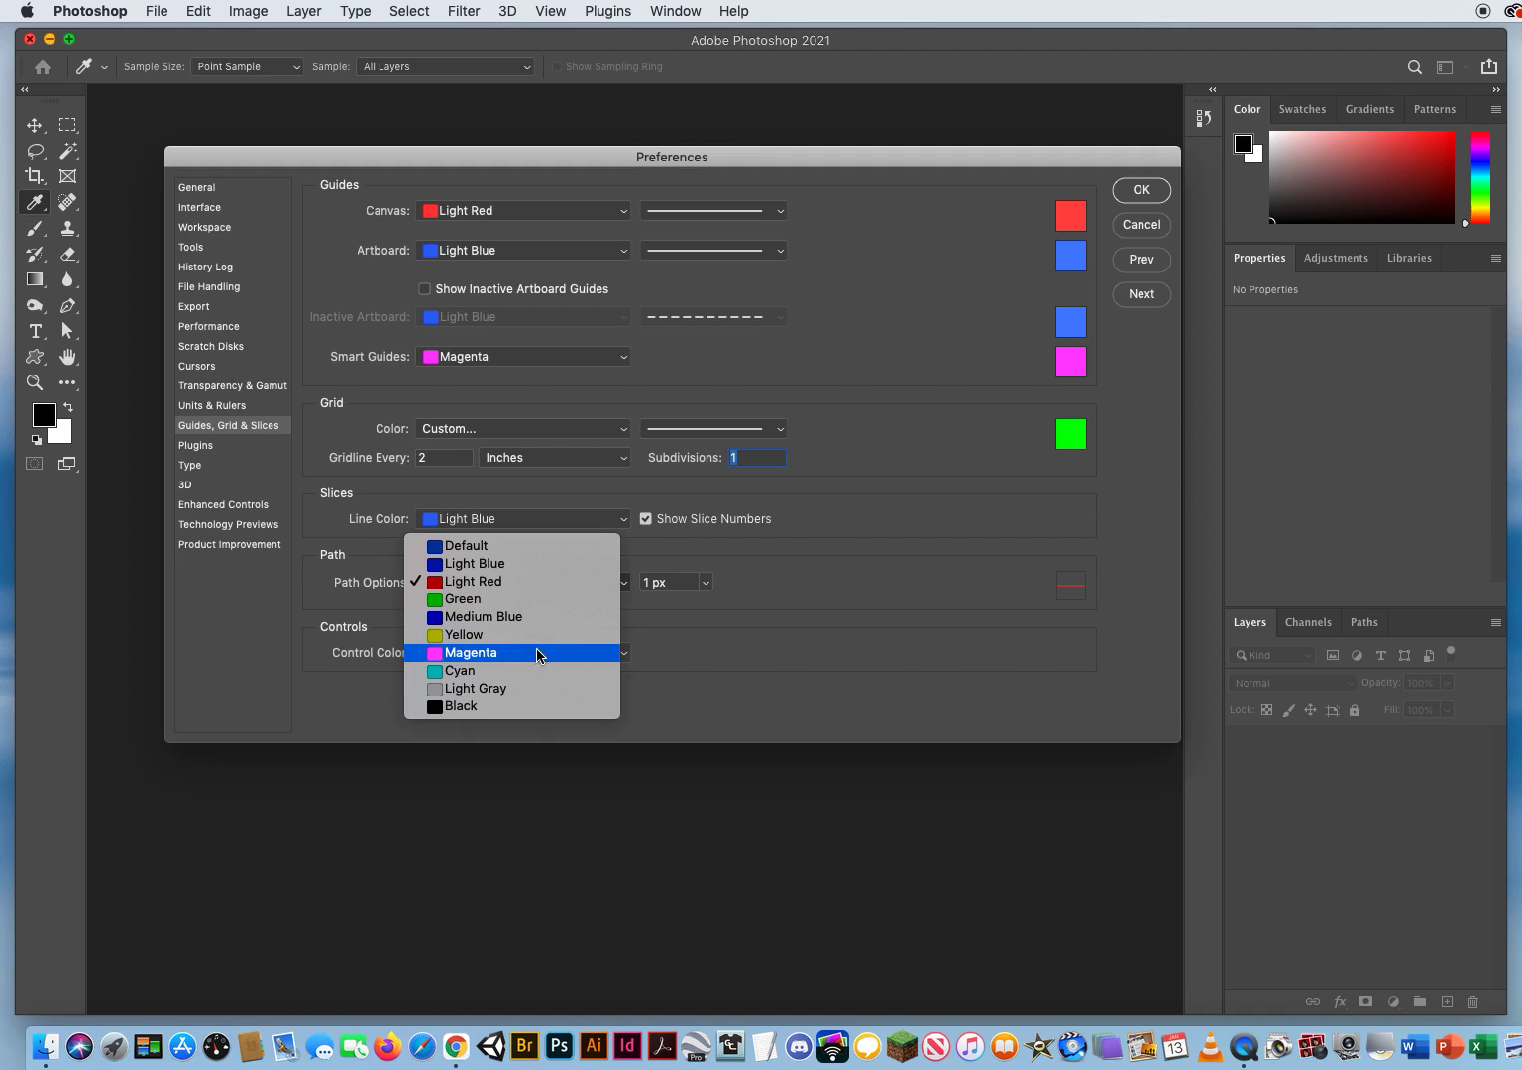
left_click(527, 584)
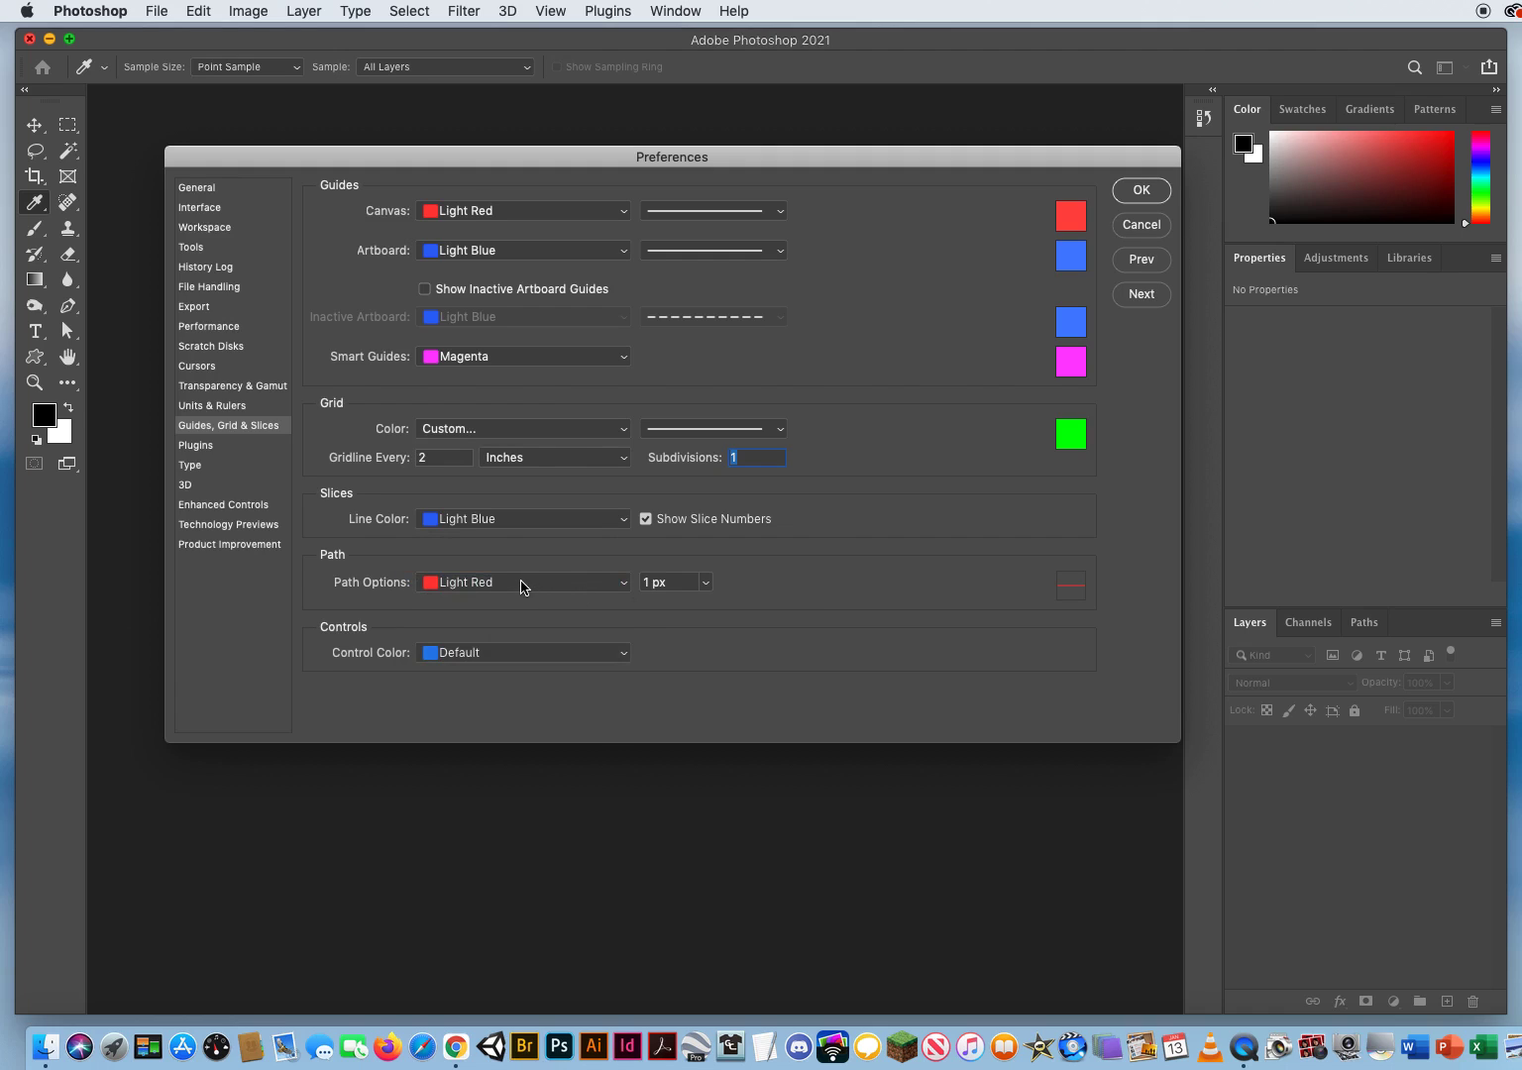
left_click(703, 584)
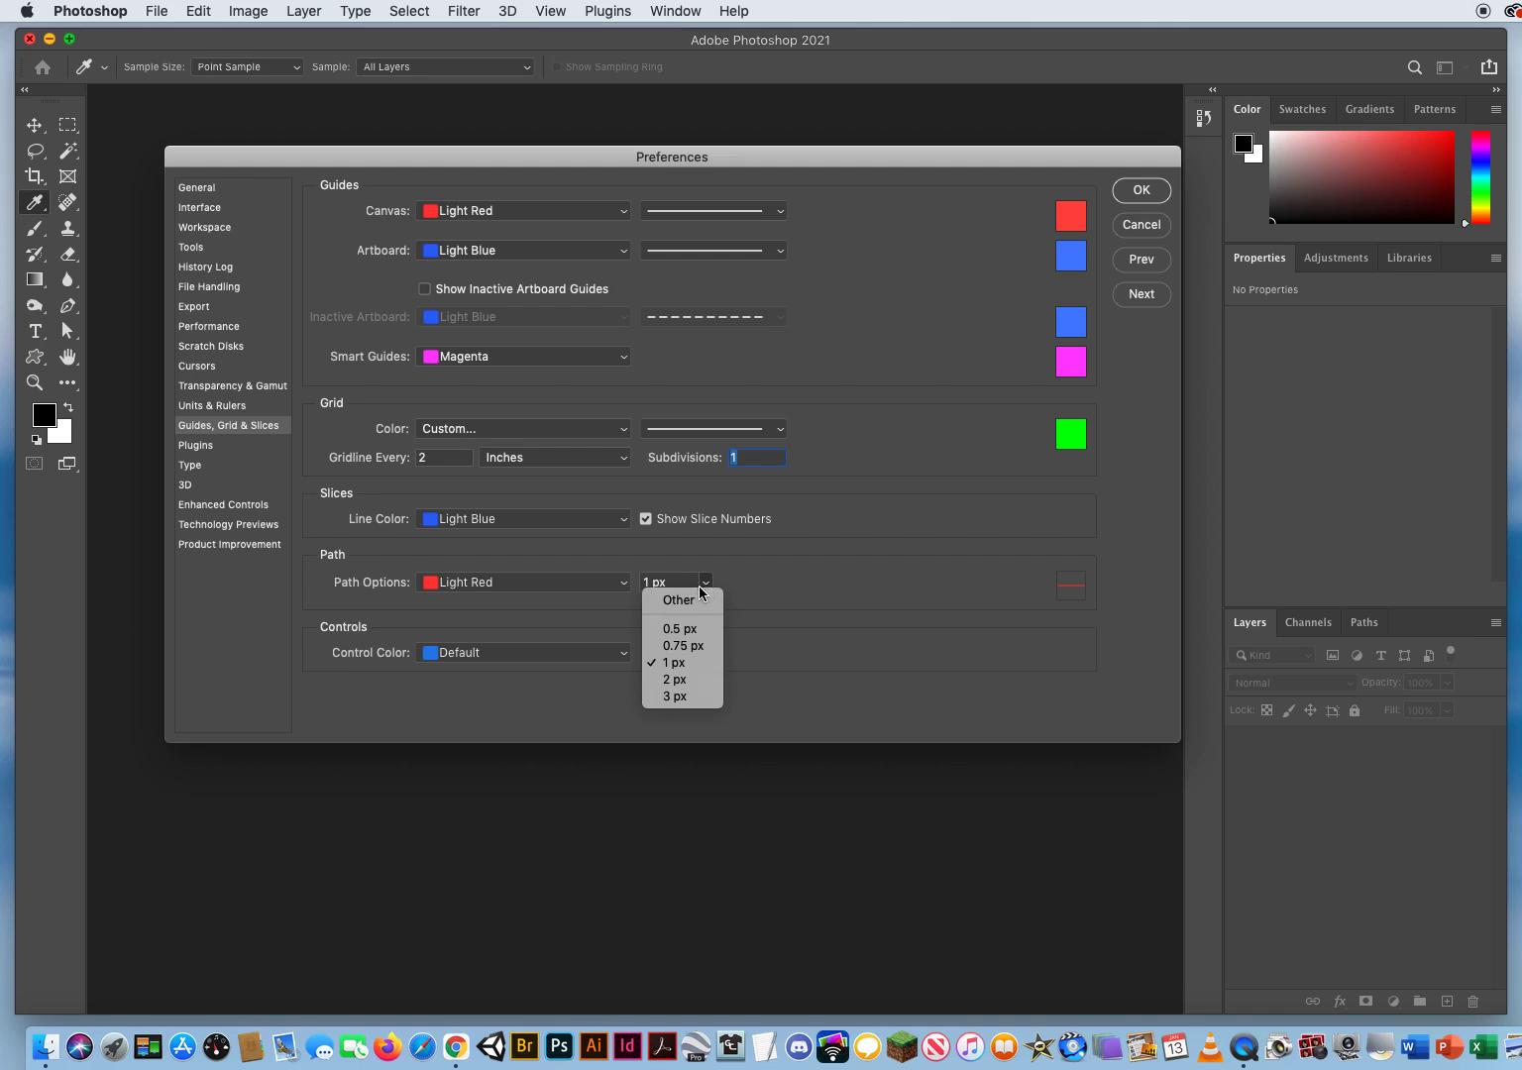
left_click(775, 600)
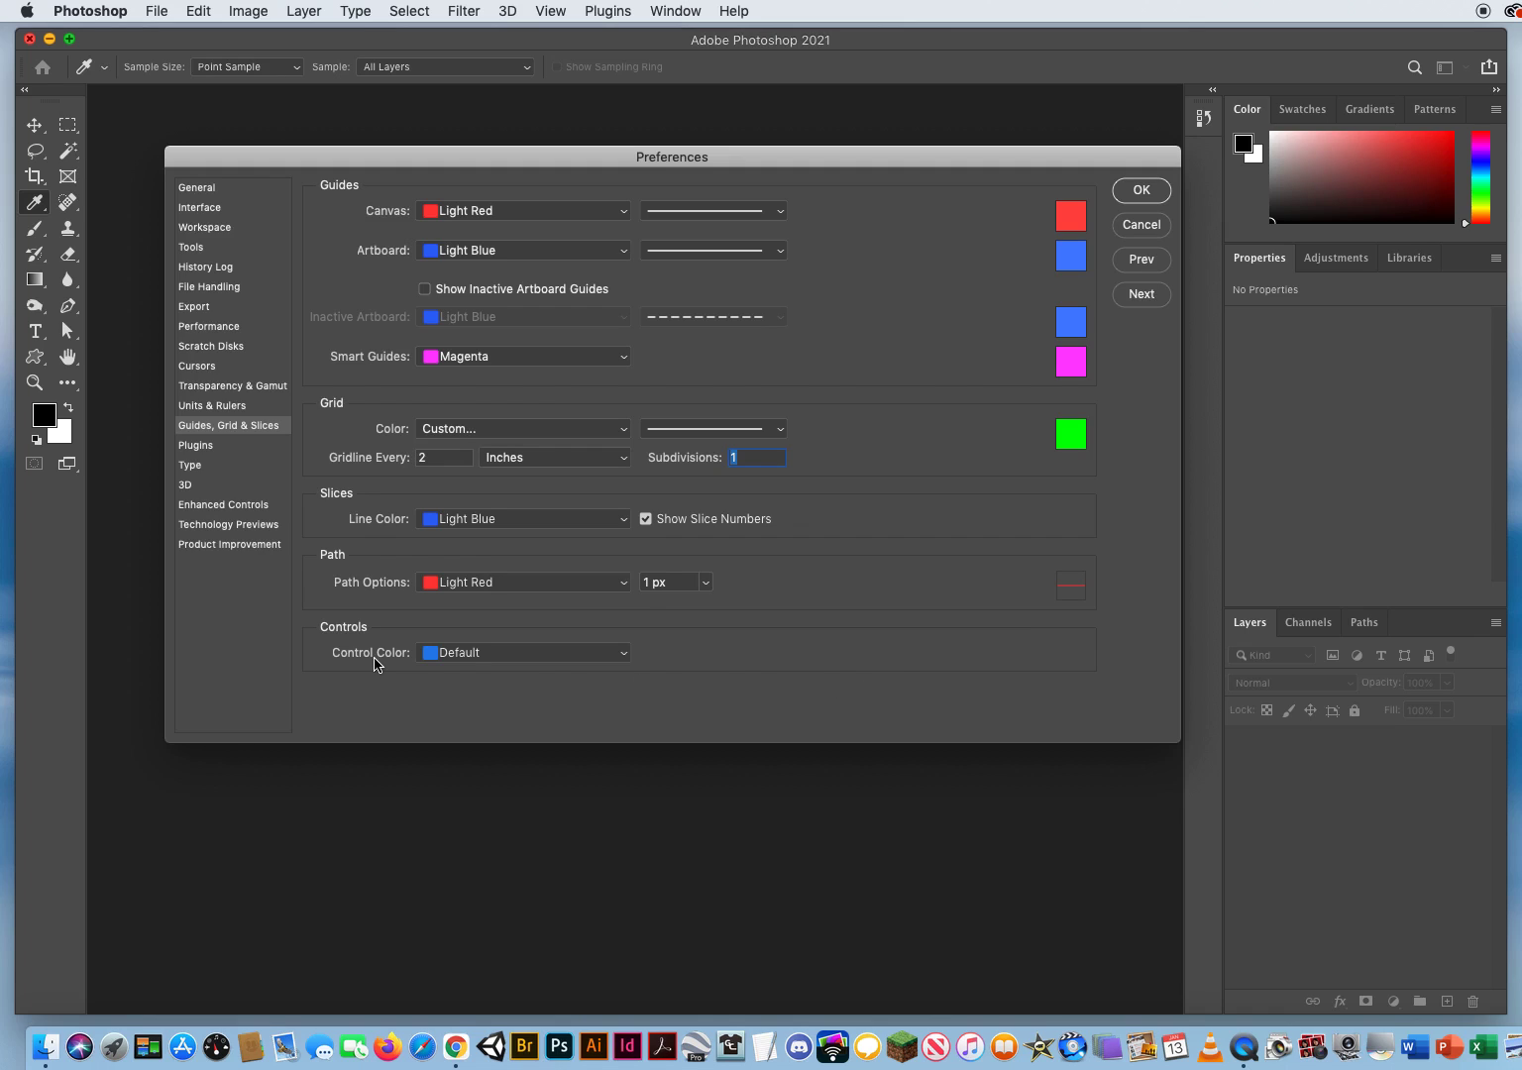
left_click(512, 654)
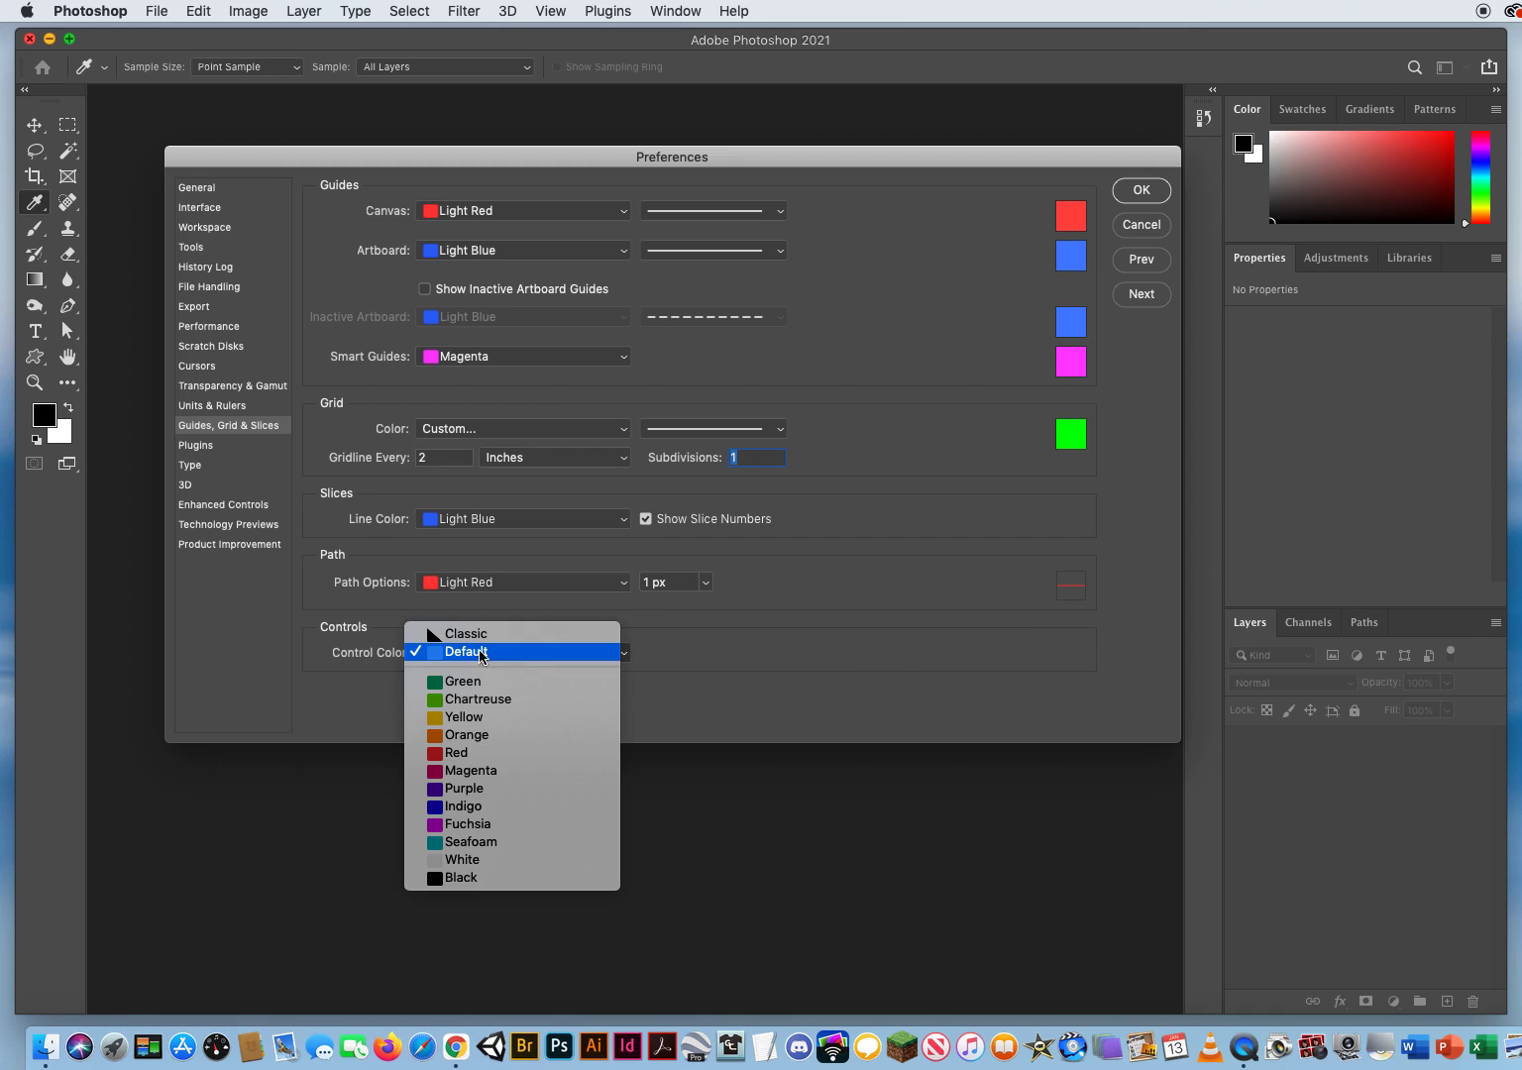
left_click(512, 652)
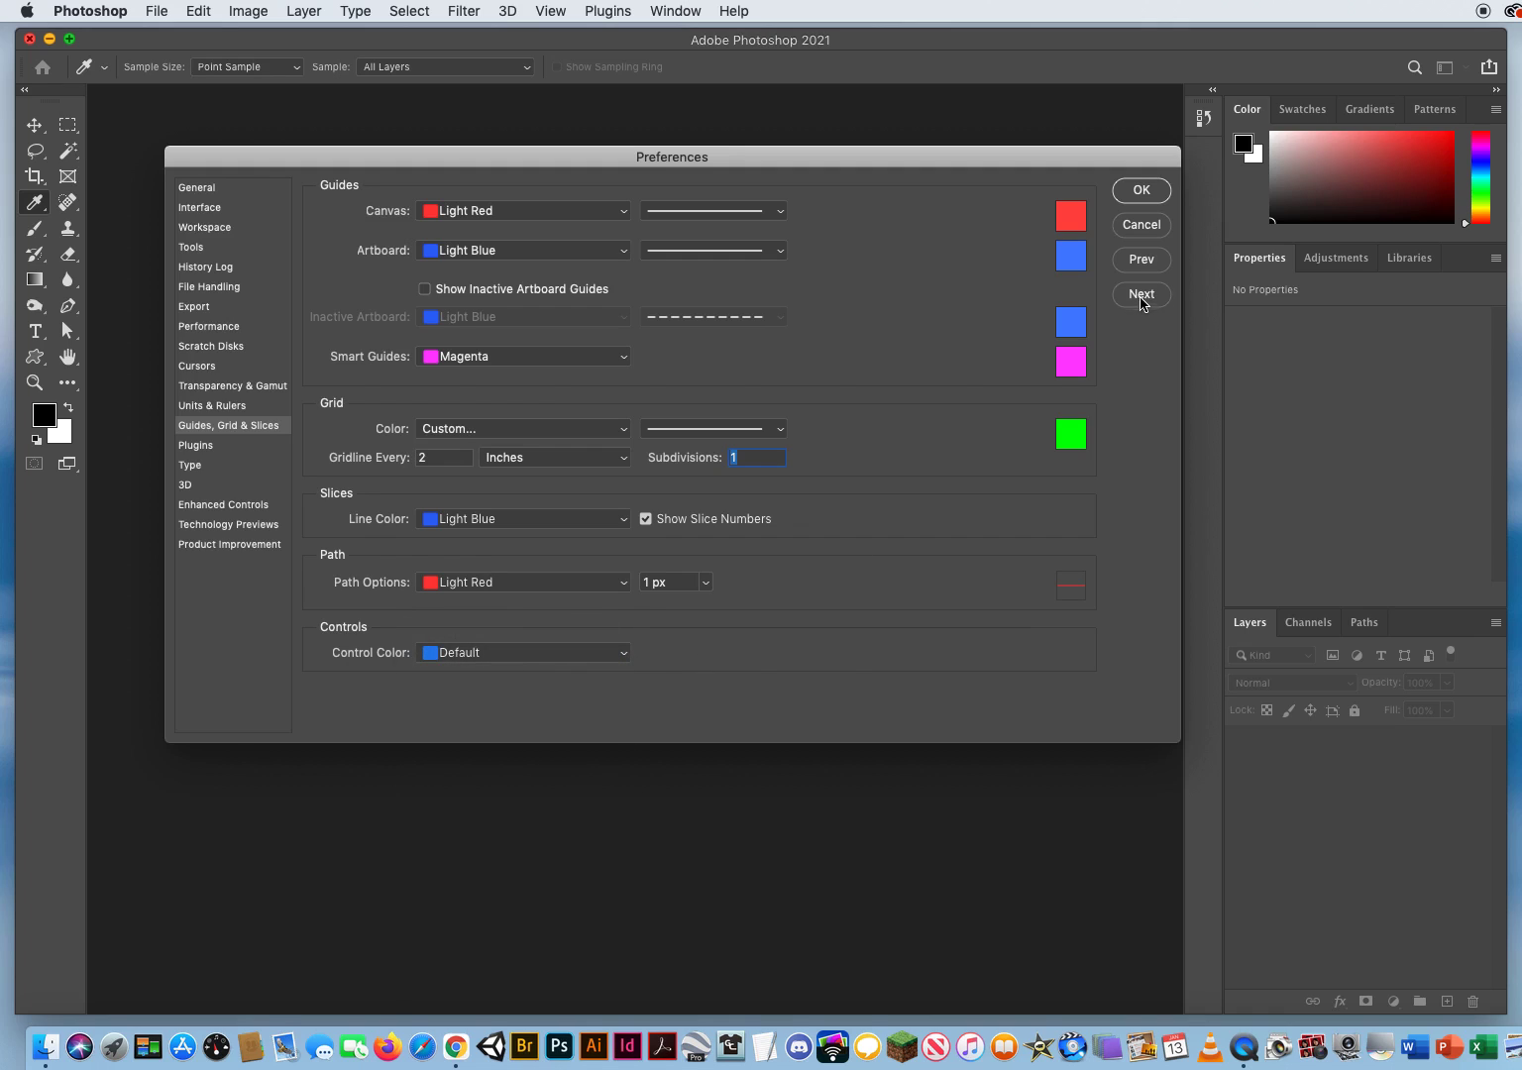
Step: Advance past Plugins to the Type preferences, turn on filling new type layers with placeholder text and turn it off again
left_click(1141, 298)
left_click(1142, 295)
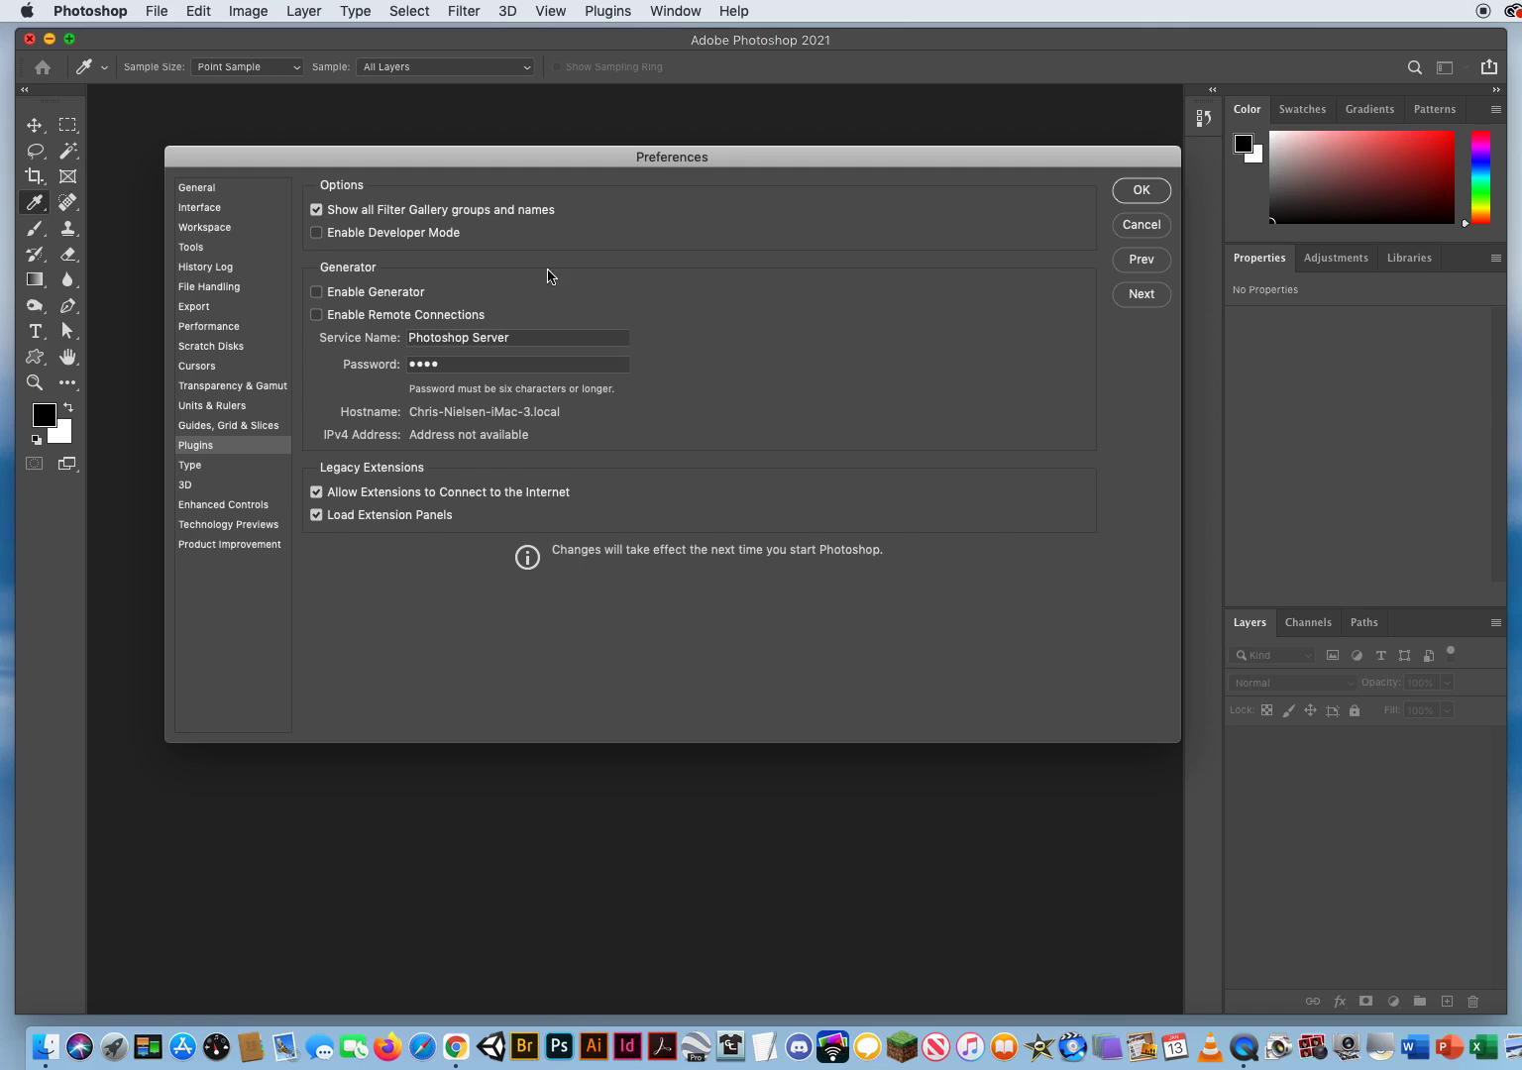
left_click(1140, 300)
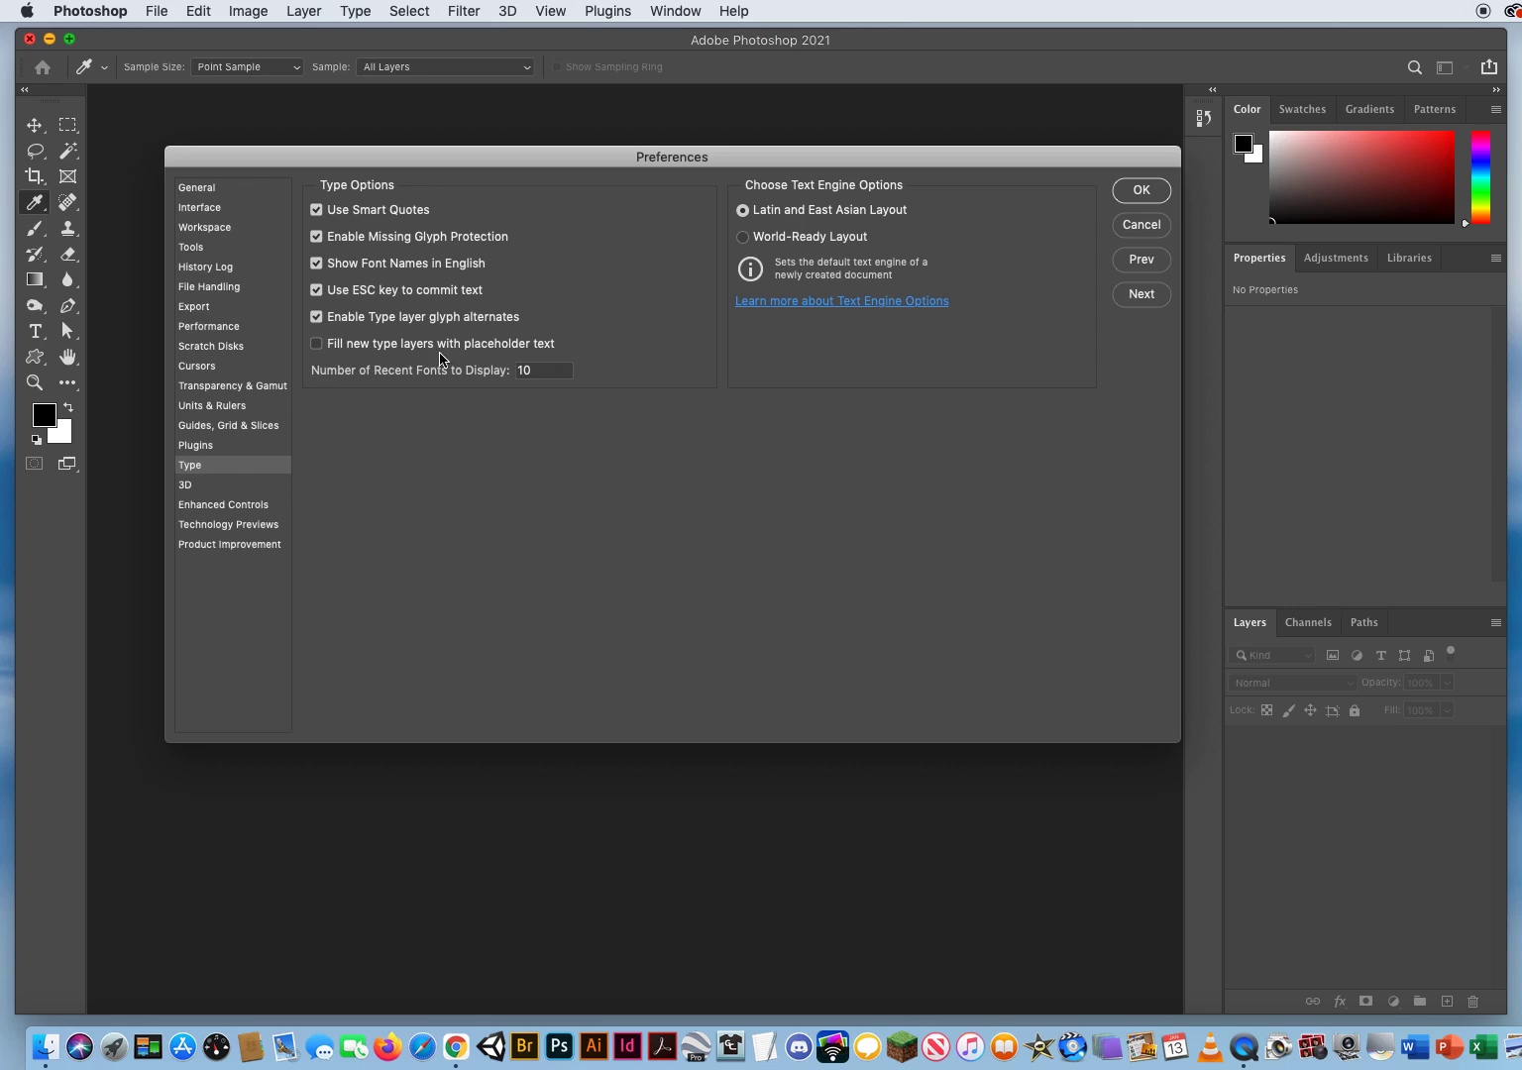
left_click(317, 345)
left_click(317, 343)
Step: Advance past 3D and Enhanced Controls to Technology Previews, turn on Enable Content-Aware Tracing Tool and turn it back off
left_click(1147, 294)
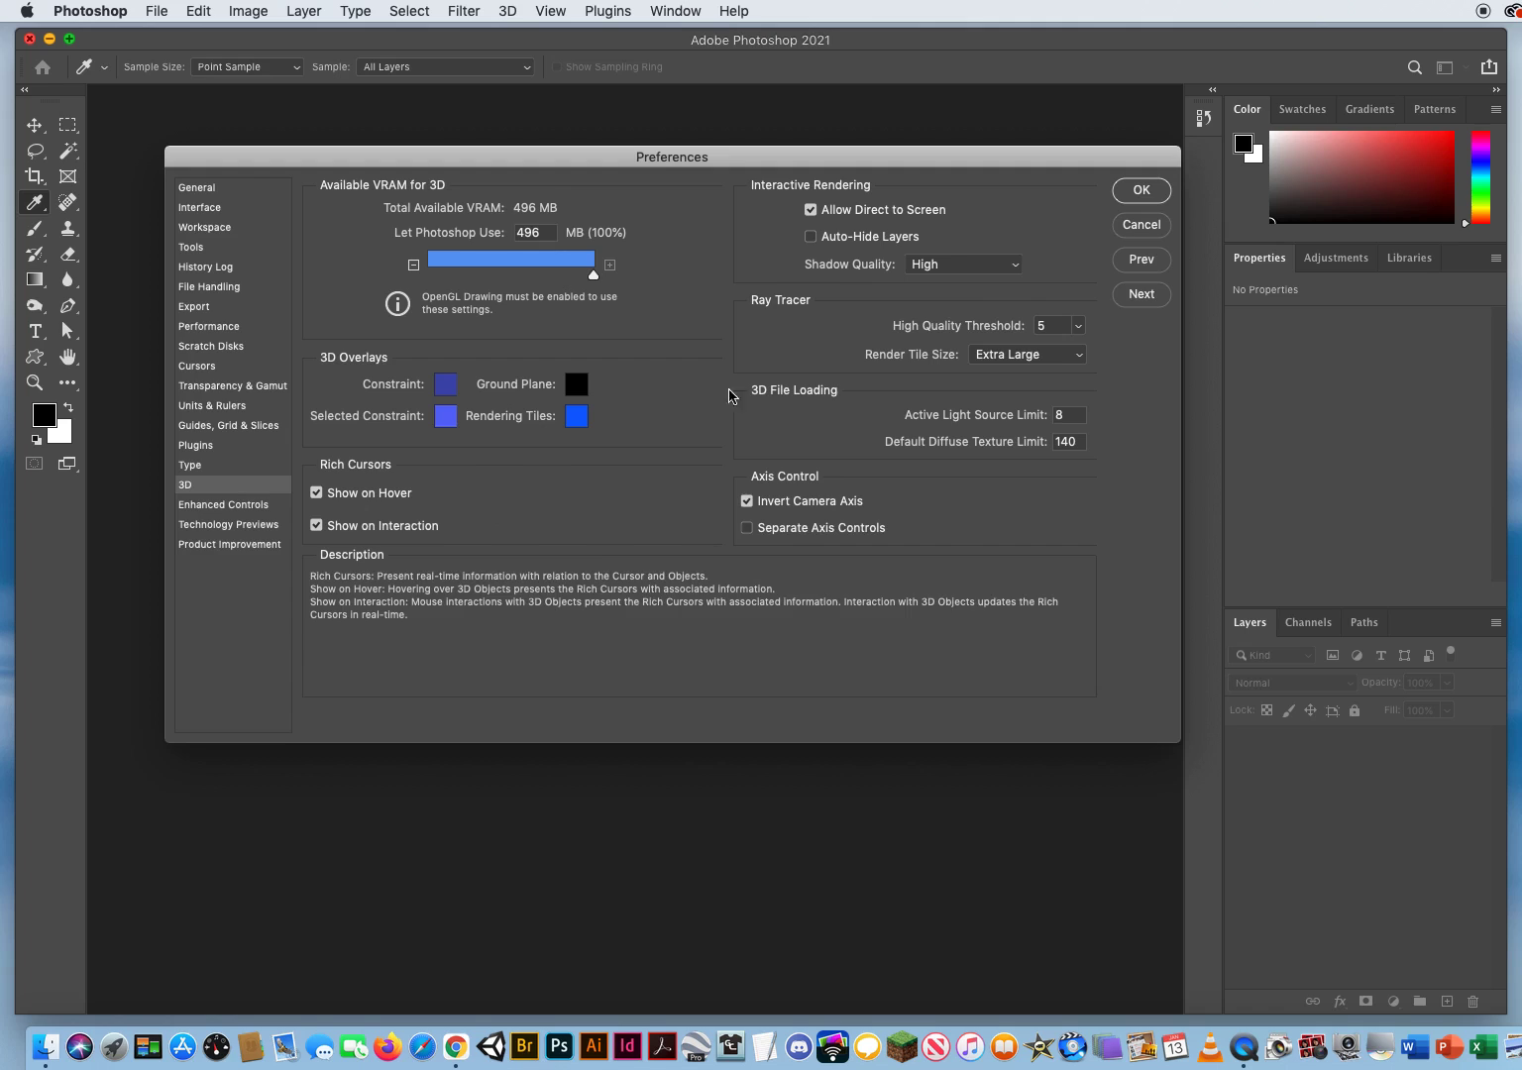
left_click(1141, 297)
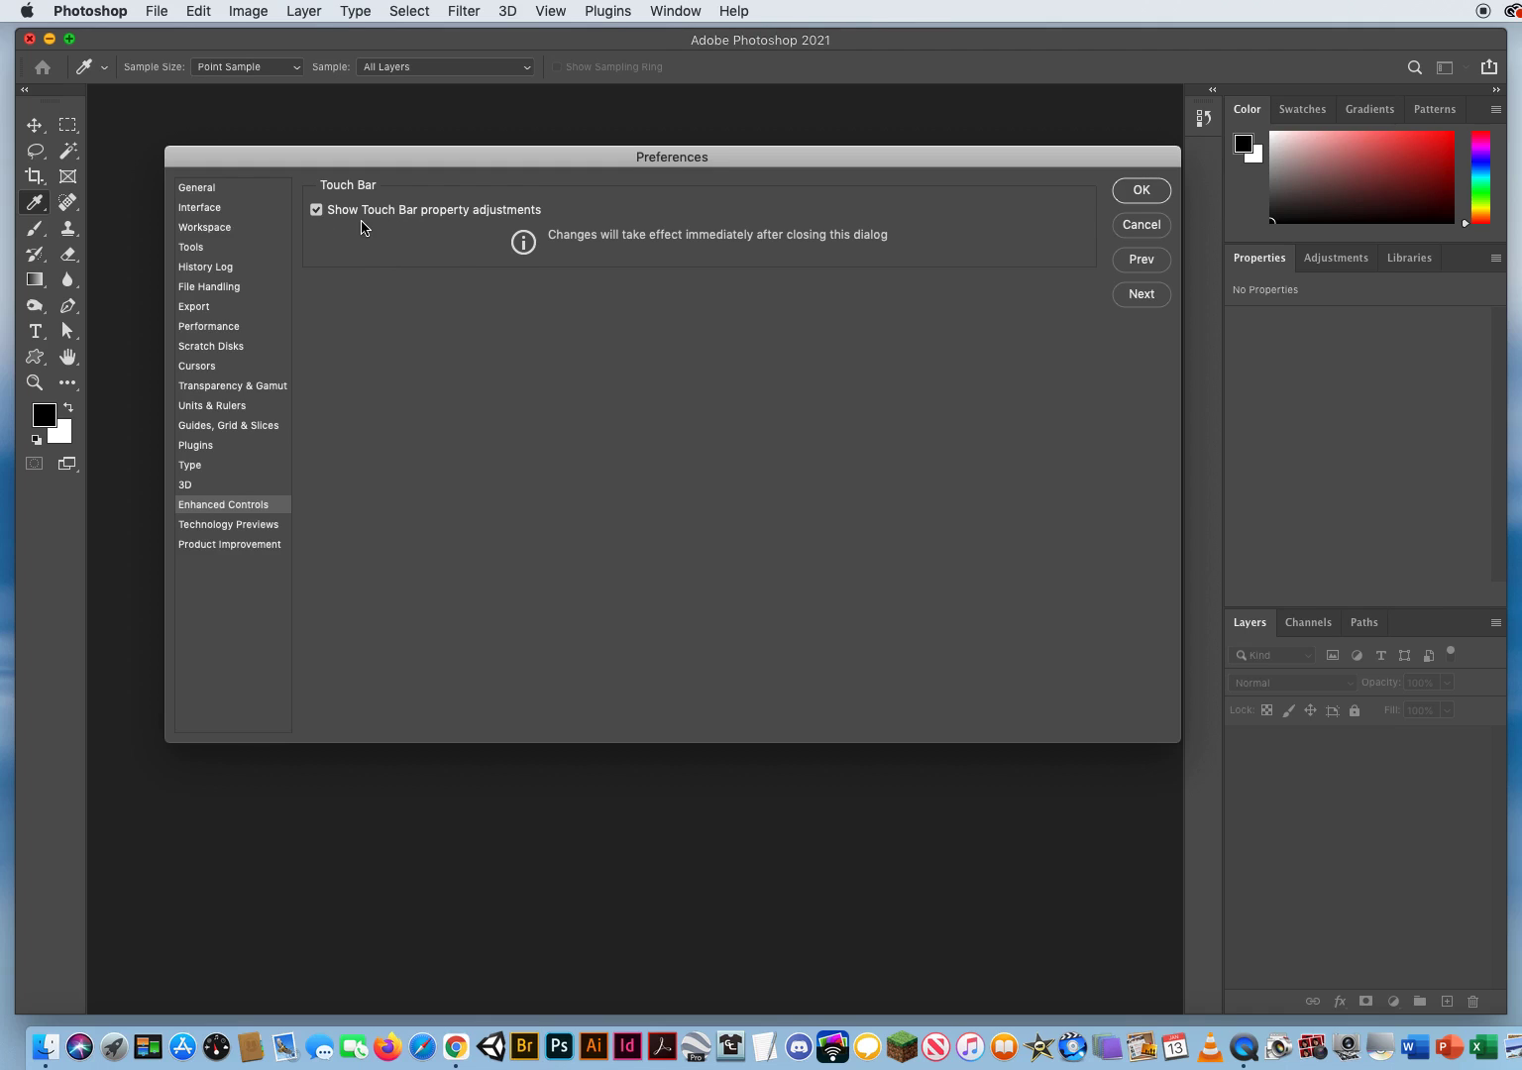
left_click(1138, 293)
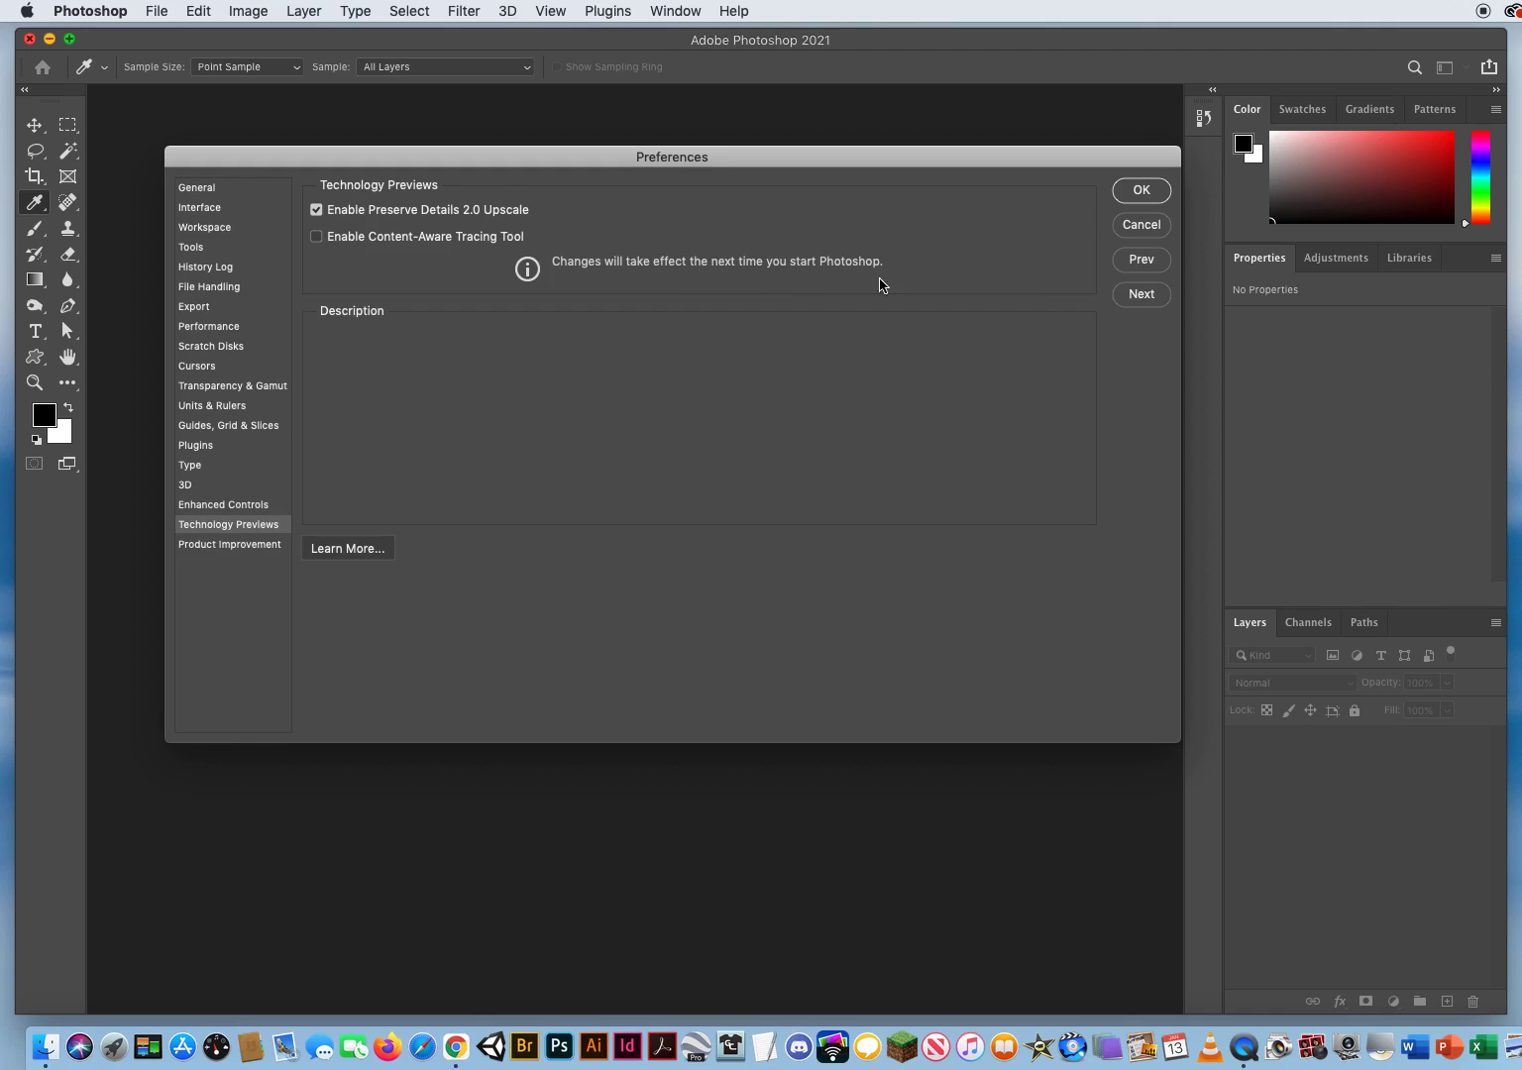
mouse_move(375, 220)
left_click(317, 237)
mouse_move(329, 243)
left_click(320, 240)
mouse_move(324, 244)
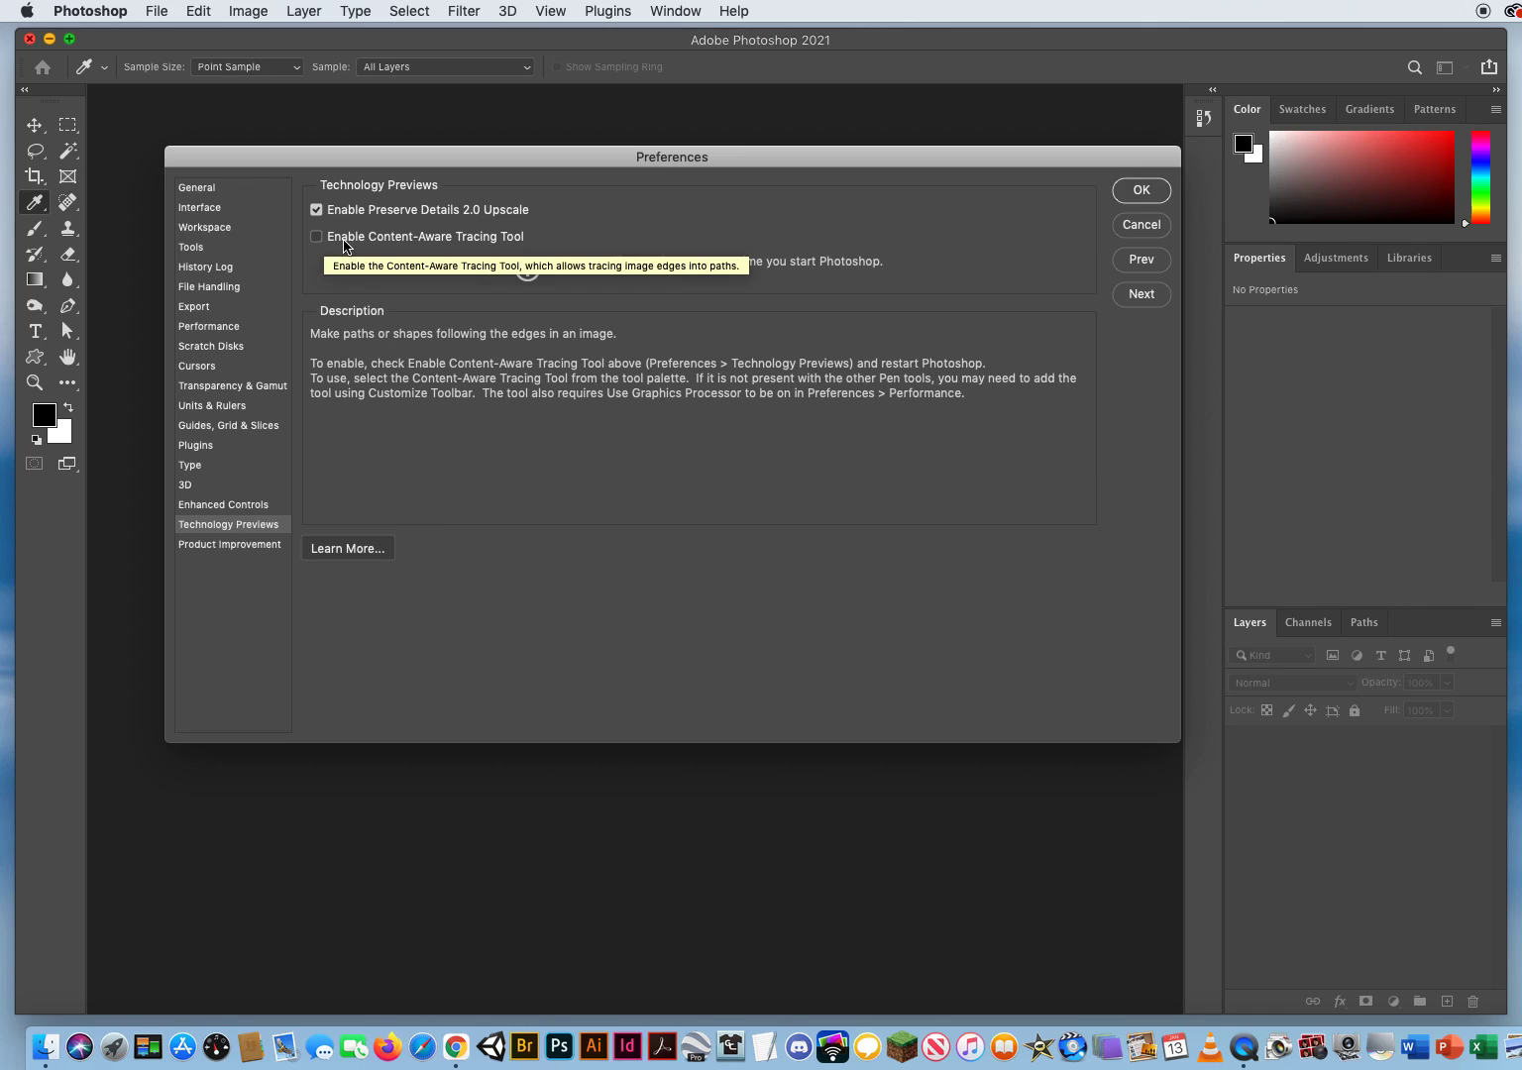
Step: Advance to Product Improvement, accept the preferences with participation left off, and activate the Brush tool
left_click(1144, 296)
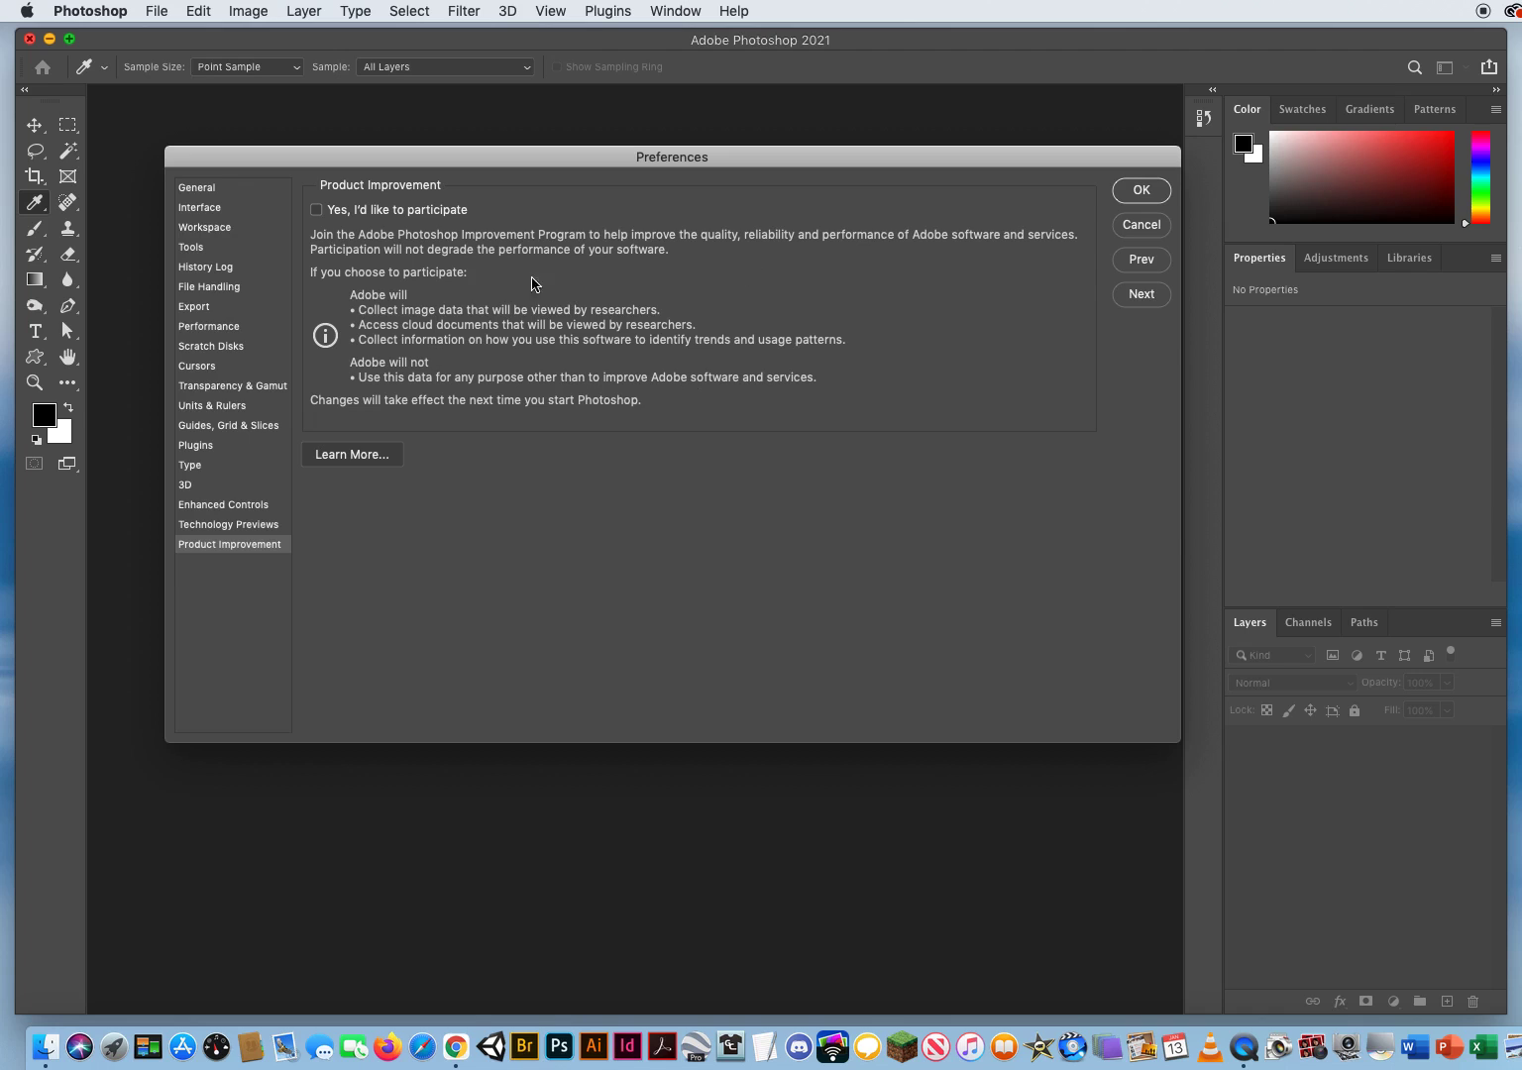
left_click(1142, 192)
key("b")
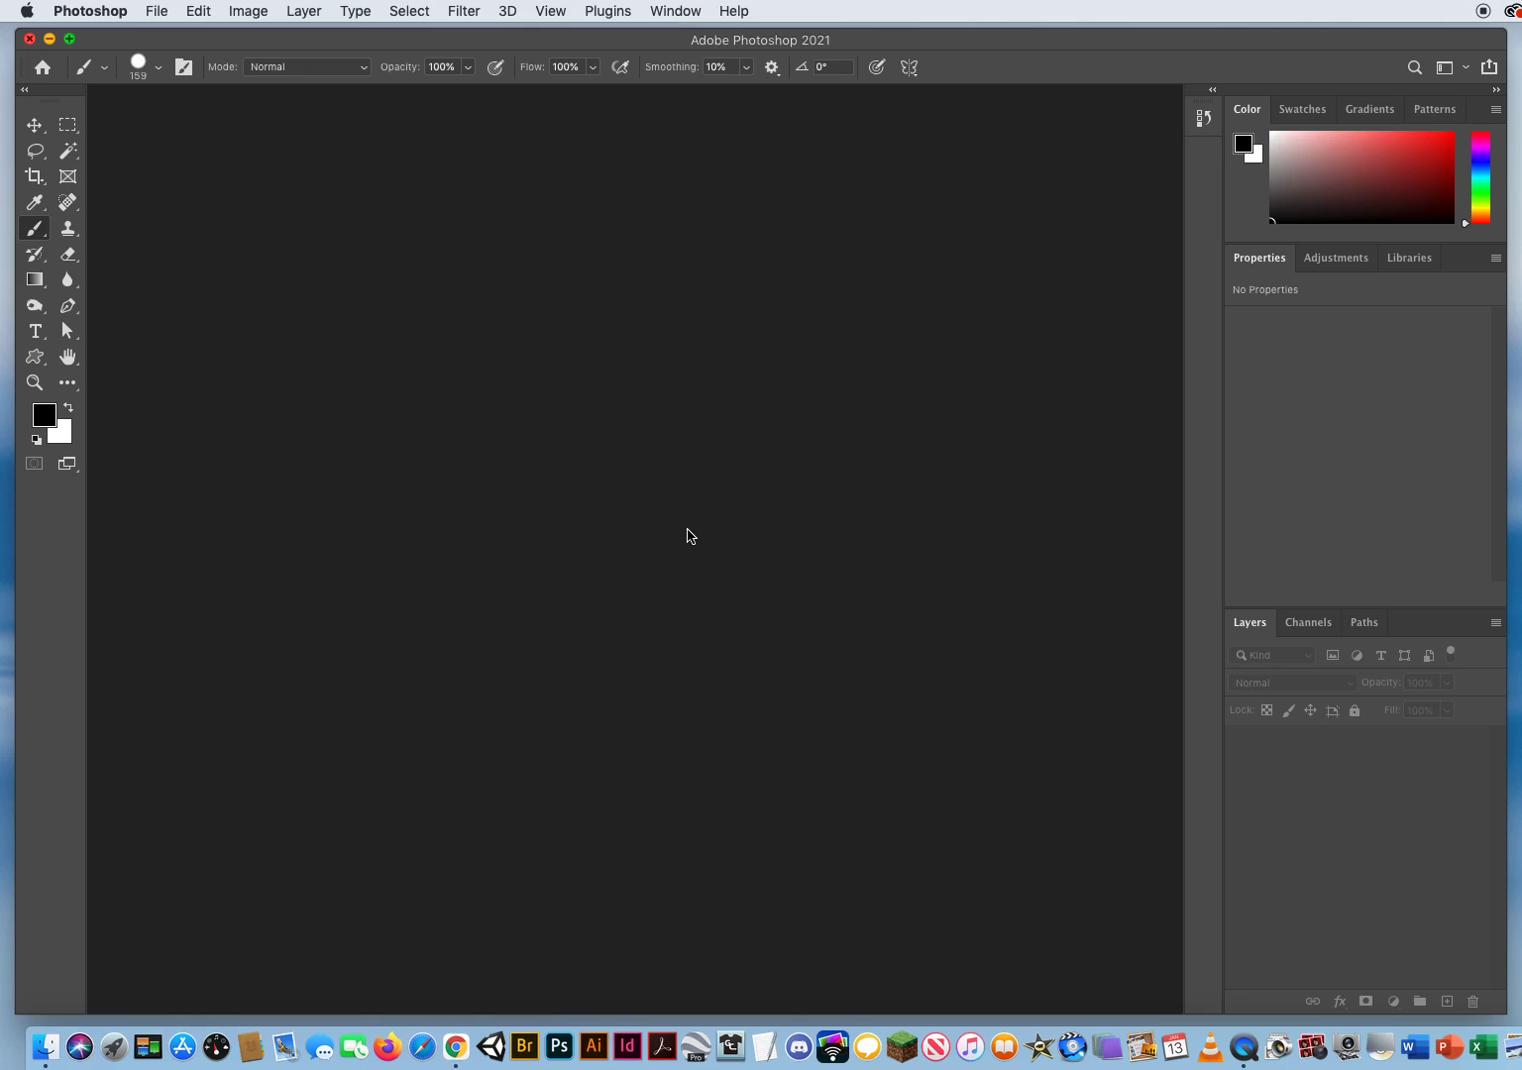